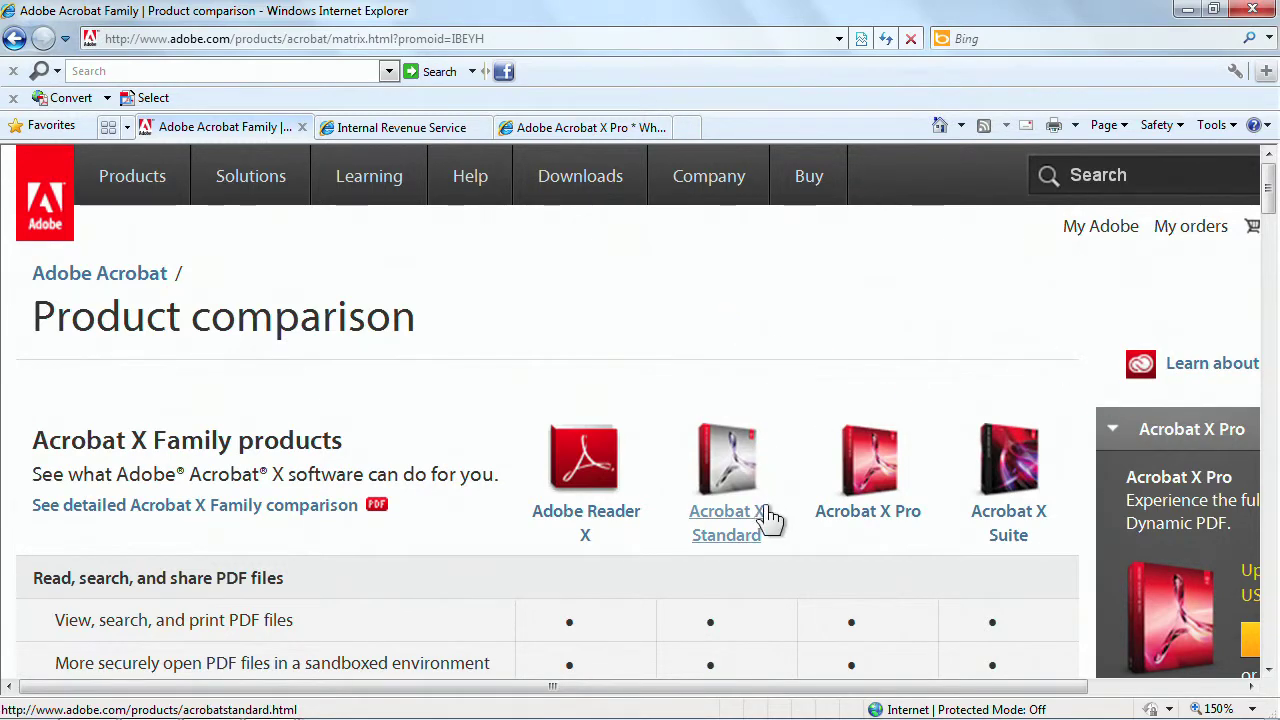
# Step: Examine the feature comparison table for Adobe Reader X and Acrobat X Standard, Pro and Suite
pyautogui.scroll(-2, 820, 371)
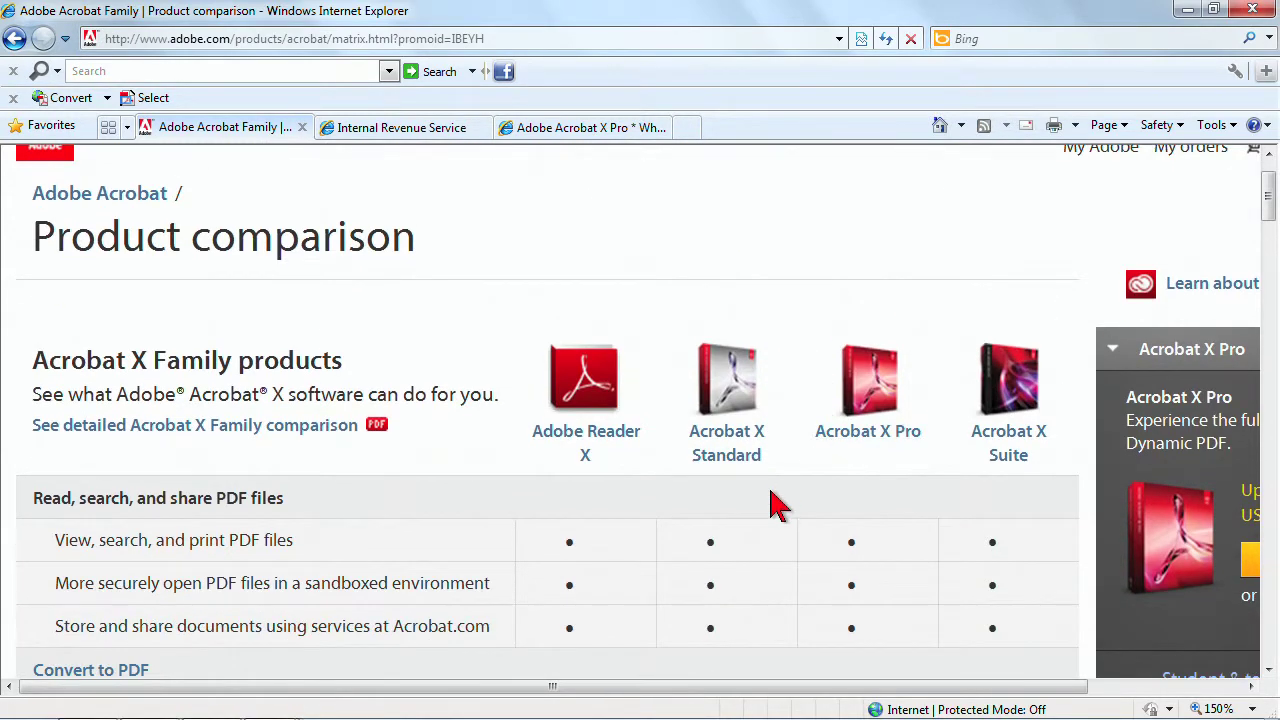
pyautogui.scroll(-2, 771, 508)
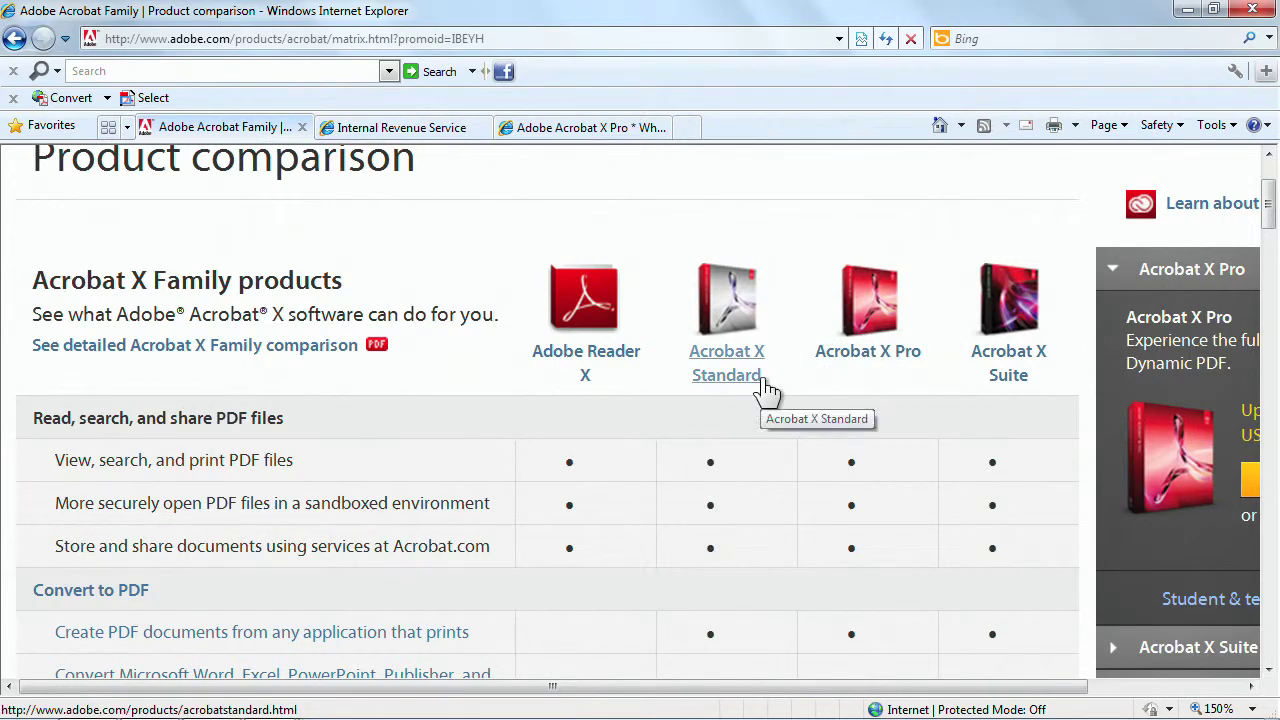
pyautogui.scroll(-5, 872, 437)
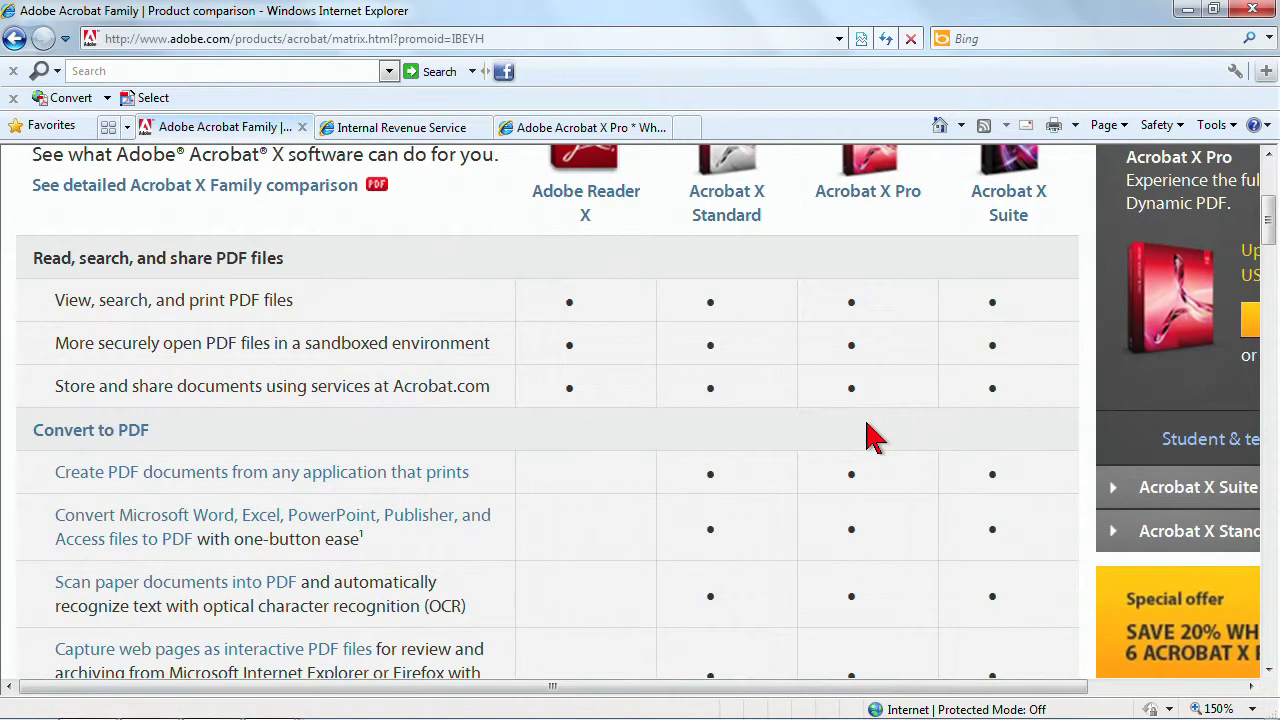
pyautogui.scroll(-4, 872, 437)
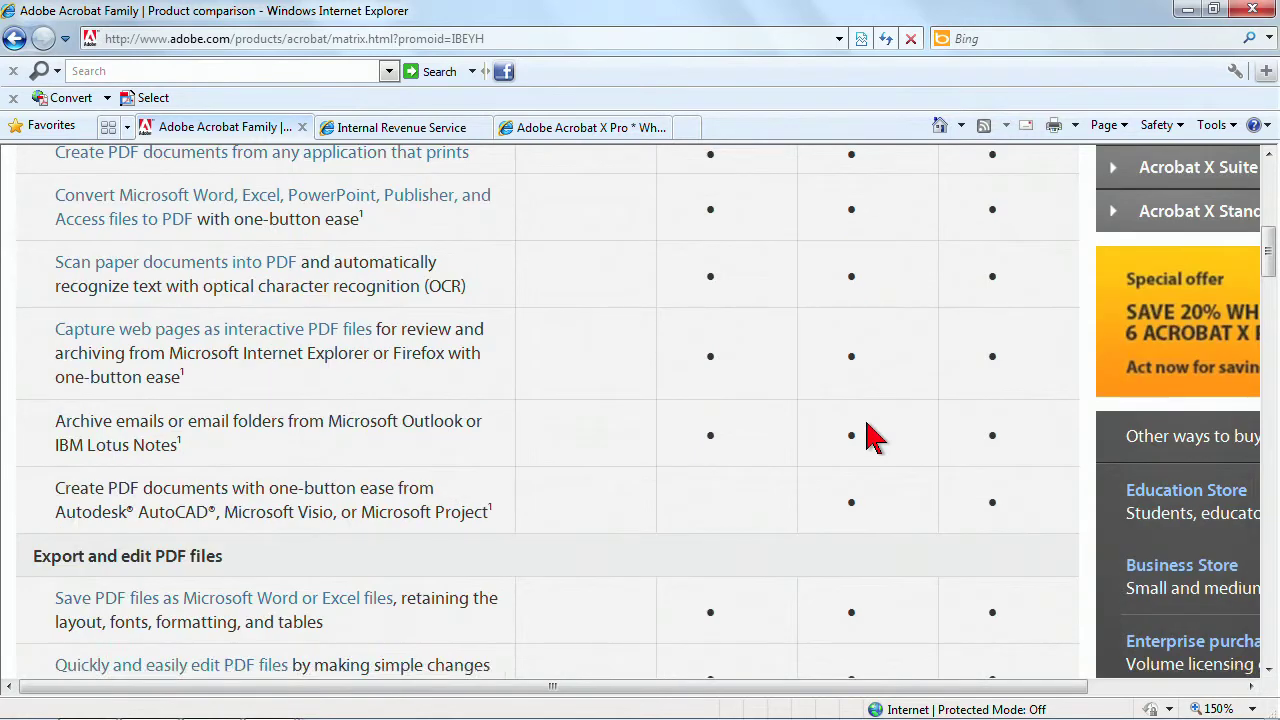
pyautogui.scroll(4, 872, 437)
pyautogui.scroll(-4, 872, 437)
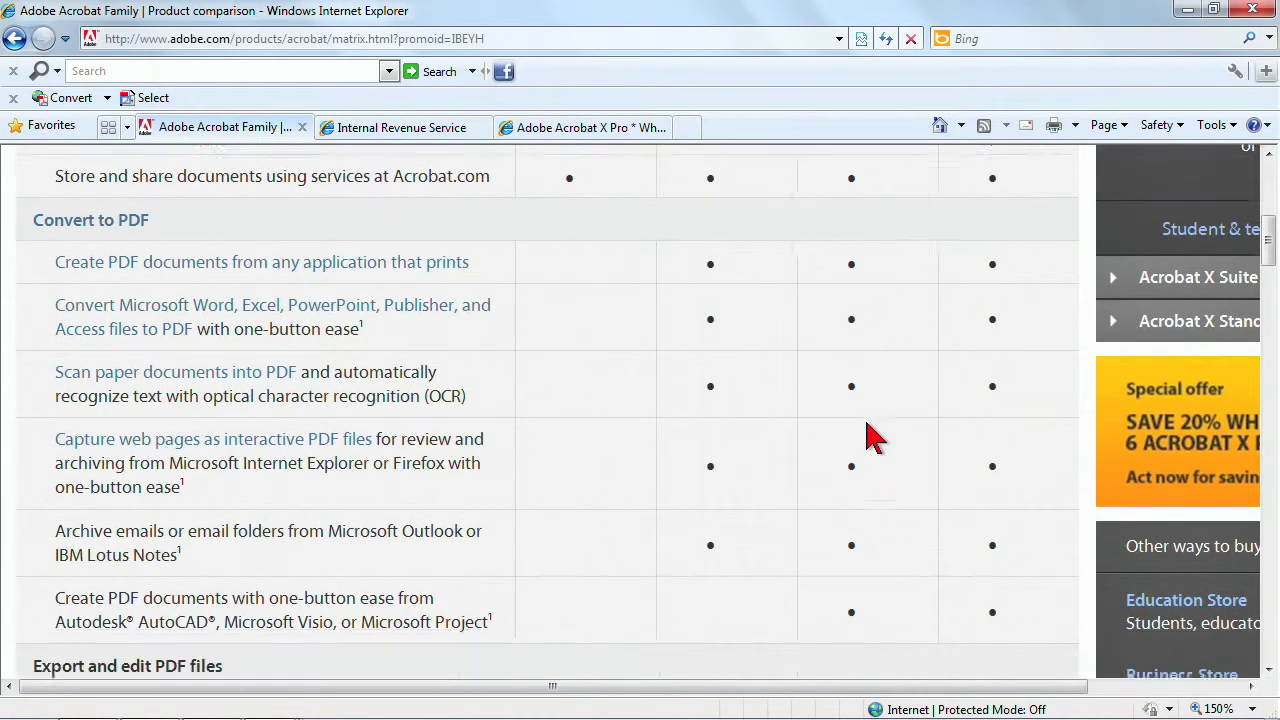
pyautogui.scroll(1, 872, 437)
pyautogui.scroll(12, 872, 437)
pyautogui.scroll(-3, 865, 437)
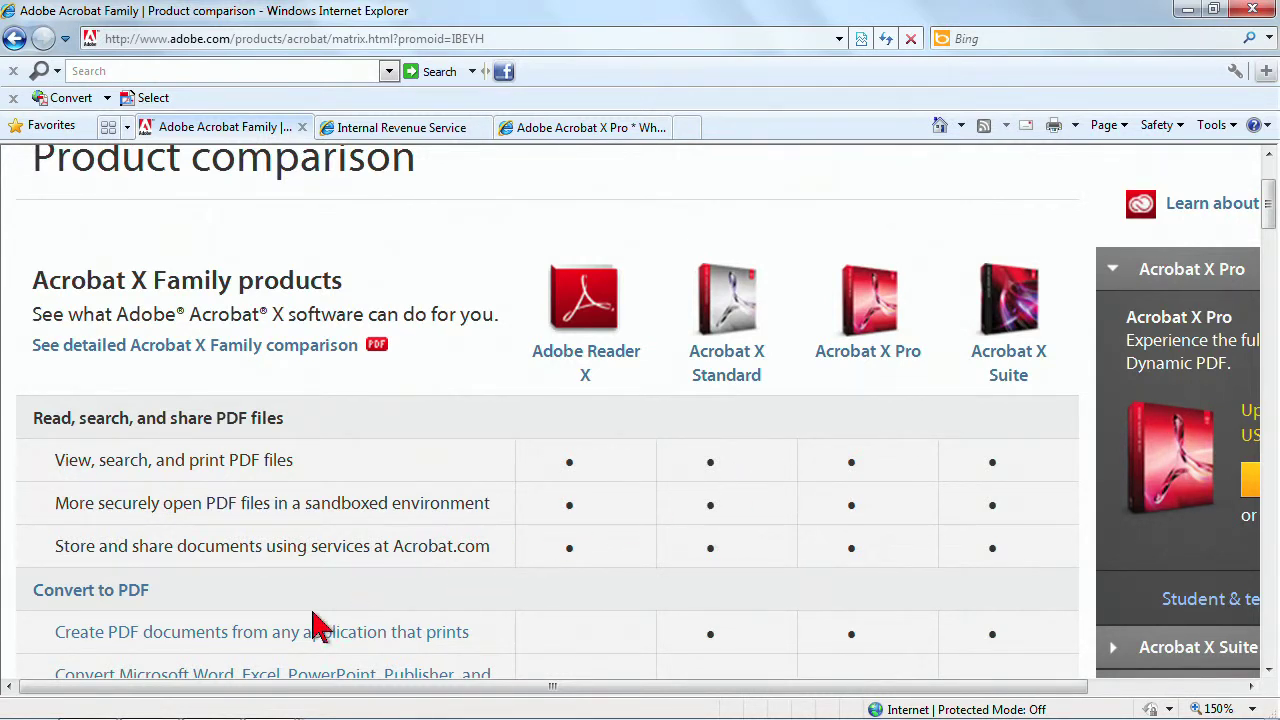
# Step: Switch to Adobe Acrobat Pro and open the SBT Employee Benefits PDF from the Acrobat X documents folder
pyautogui.moveTo(148, 708)
pyautogui.click(148, 706)
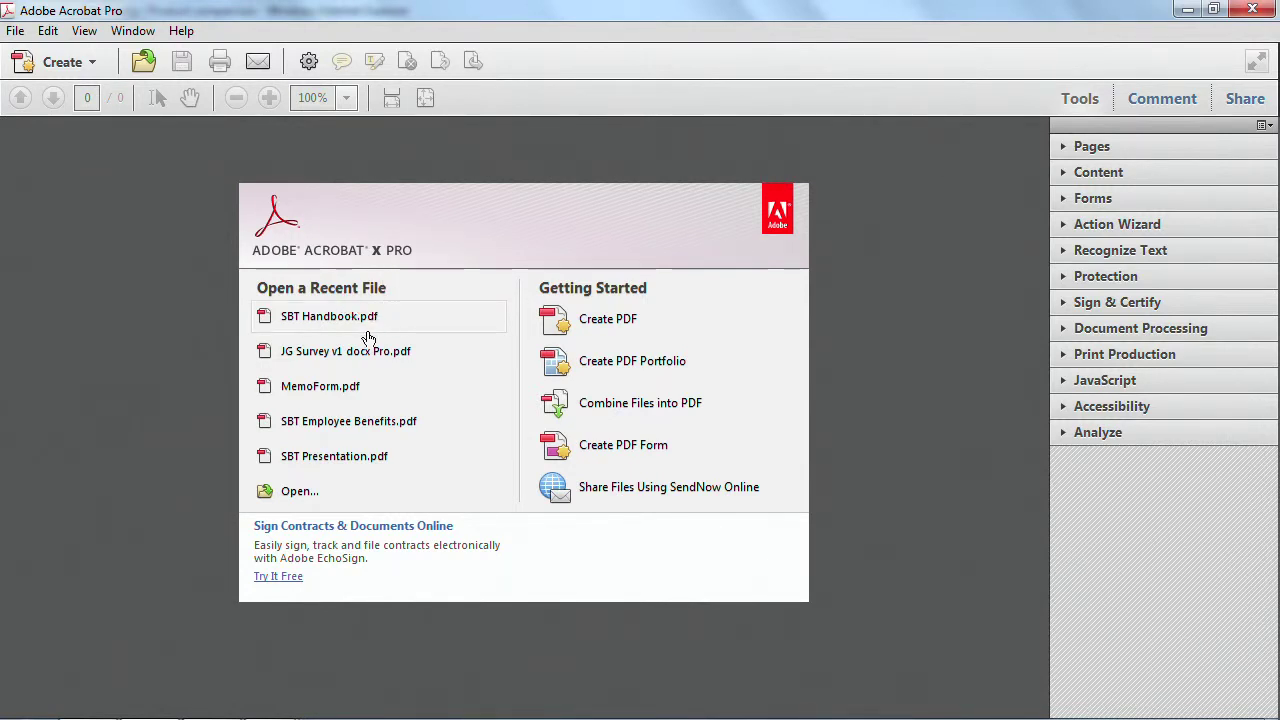
pyautogui.click(299, 500)
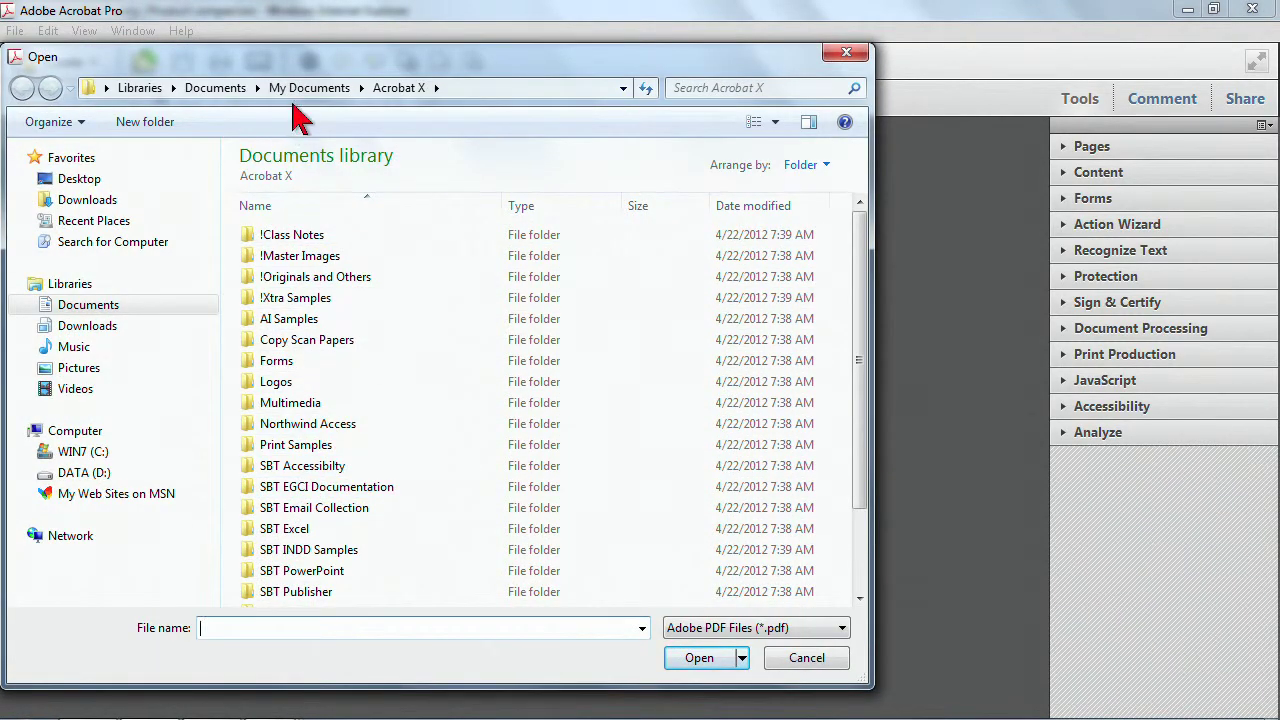
pyautogui.moveTo(860, 277); pyautogui.dragTo(874, 423)
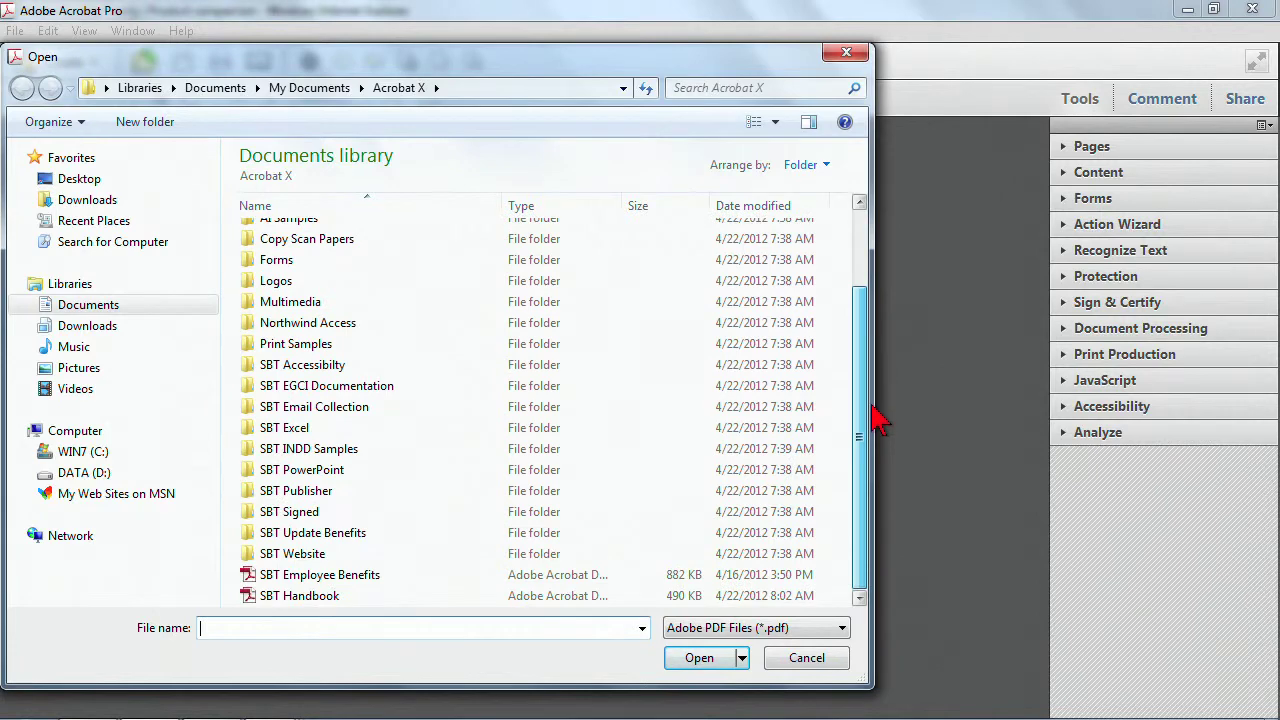
pyautogui.doubleClick(308, 580)
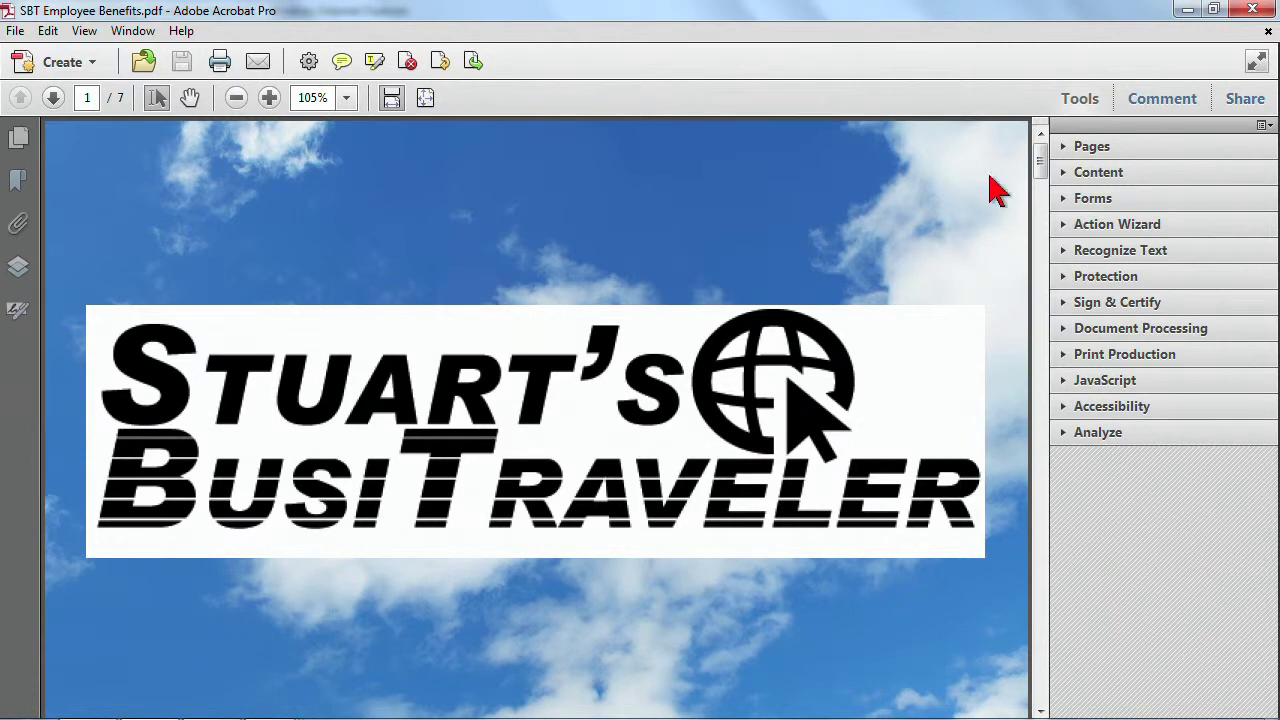
pyautogui.click(17, 31)
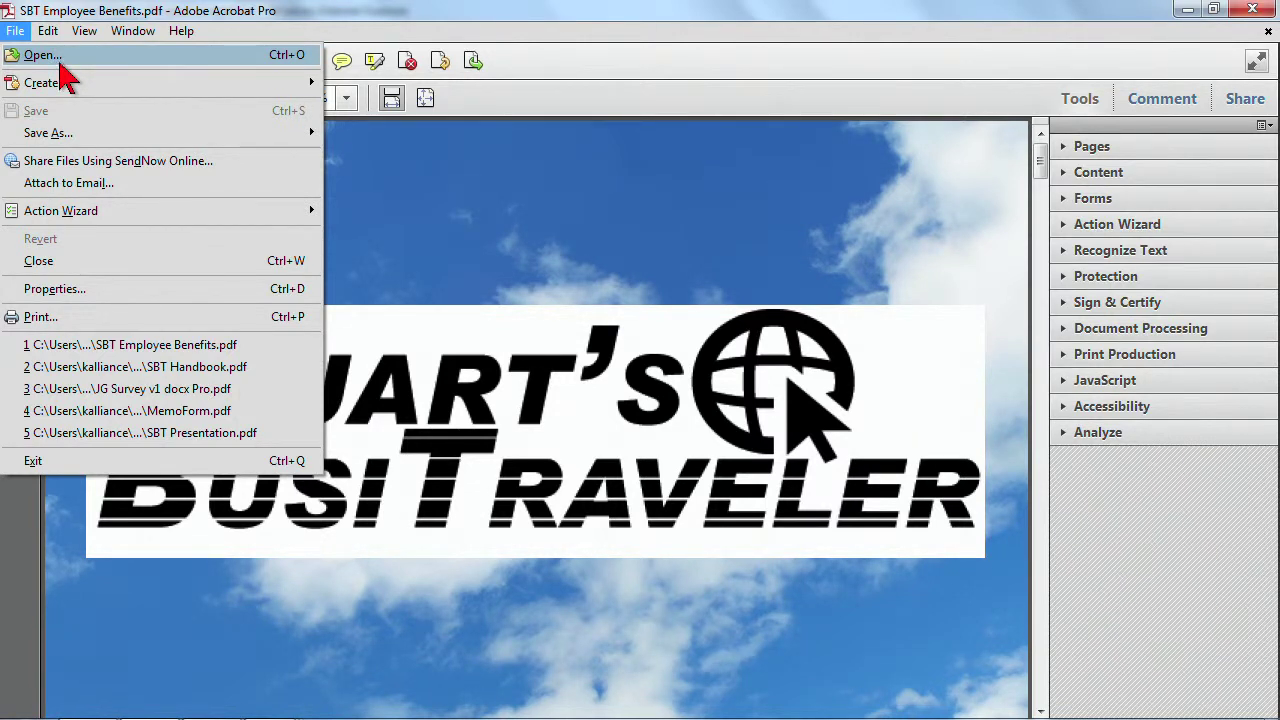
pyautogui.click(292, 34)
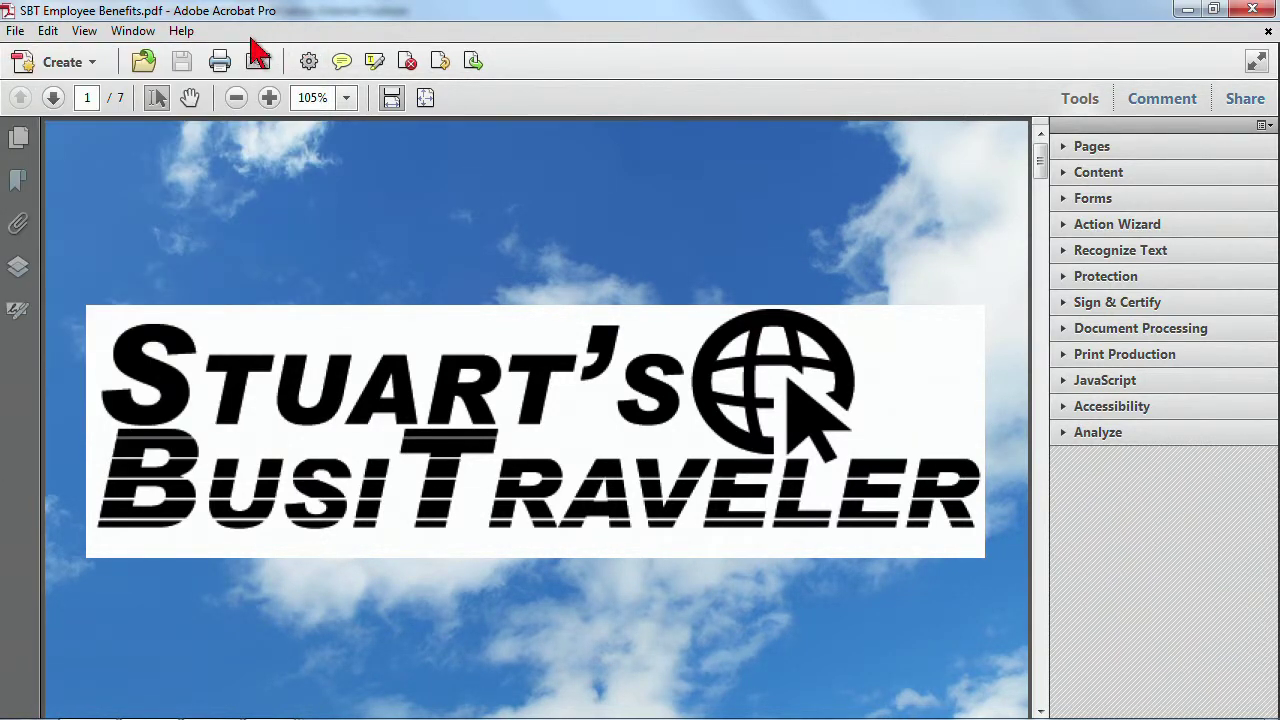
pyautogui.click(147, 66)
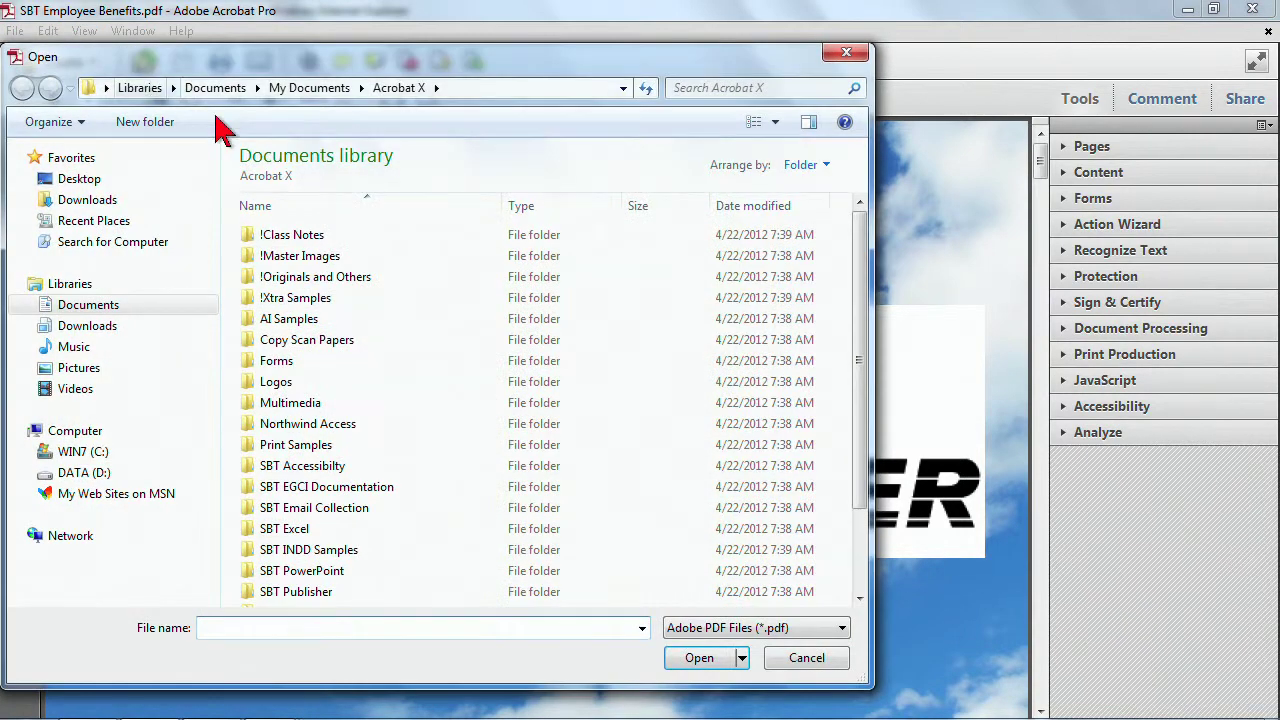
pyautogui.click(806, 658)
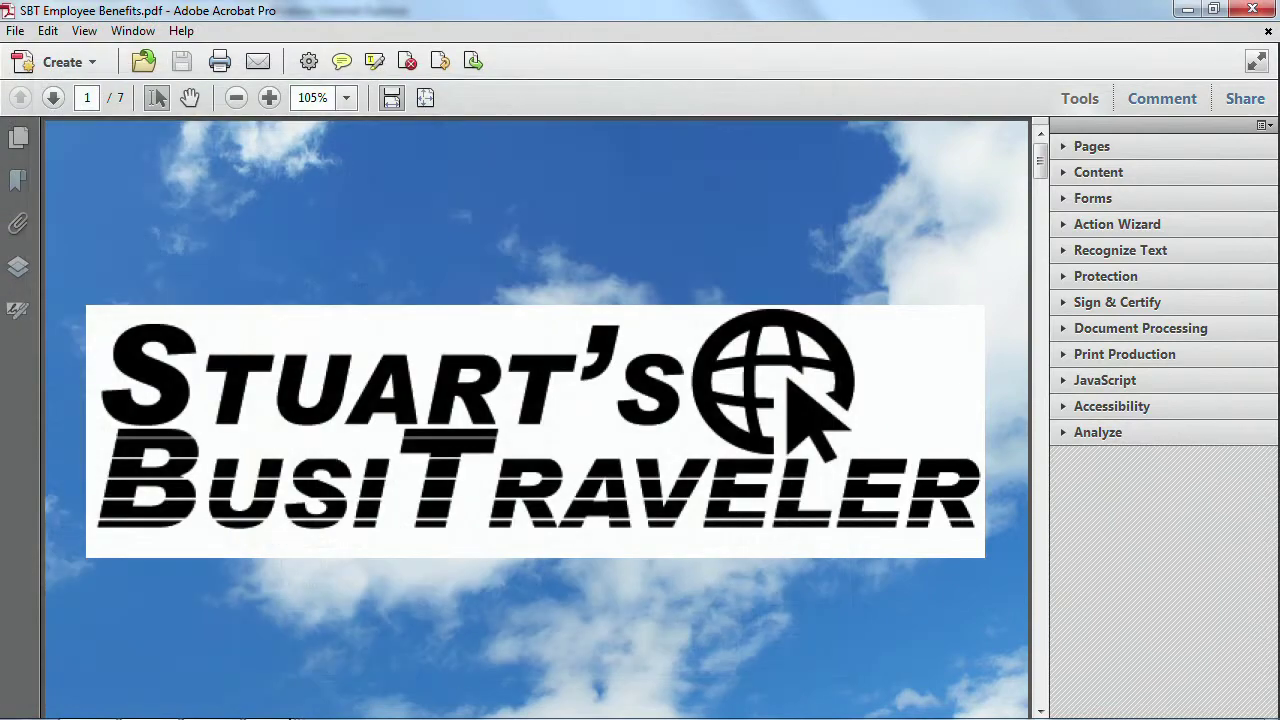
# Step: Switch to the Acrobat X folder in Windows Explorer and view the available opening options for the SBT Handbook PDF
pyautogui.moveTo(108, 710)
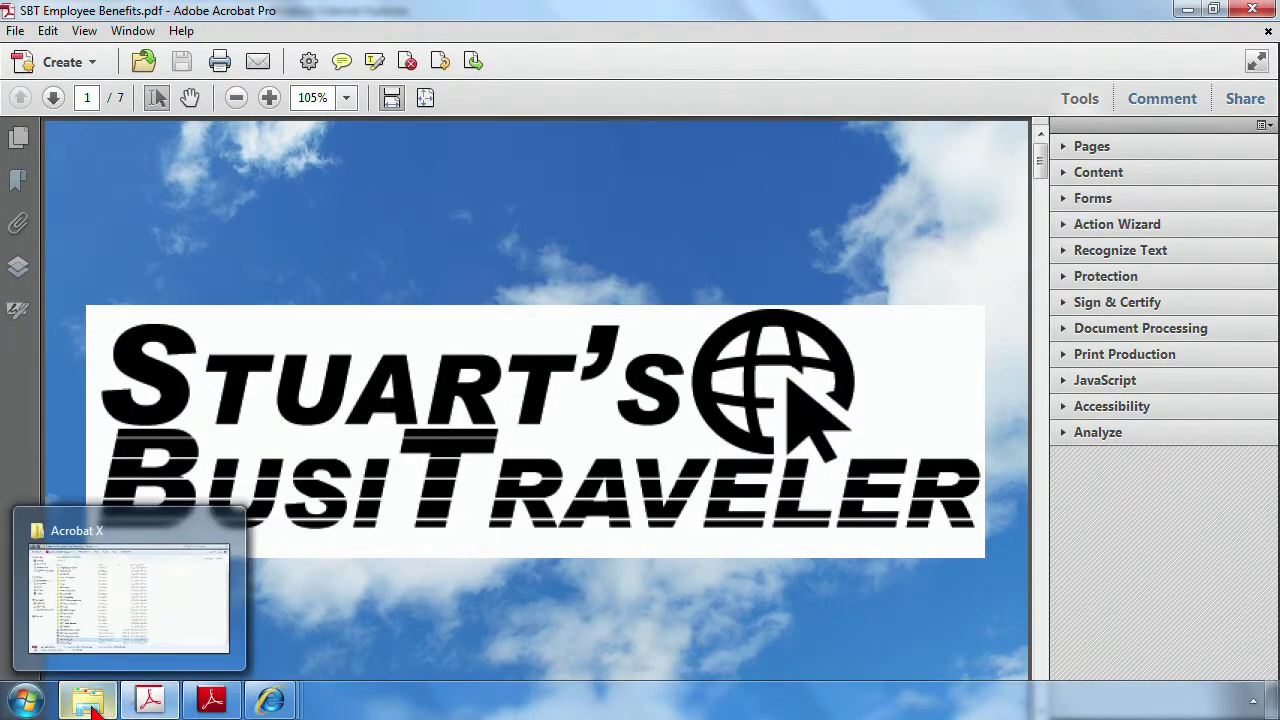
pyautogui.click(161, 643)
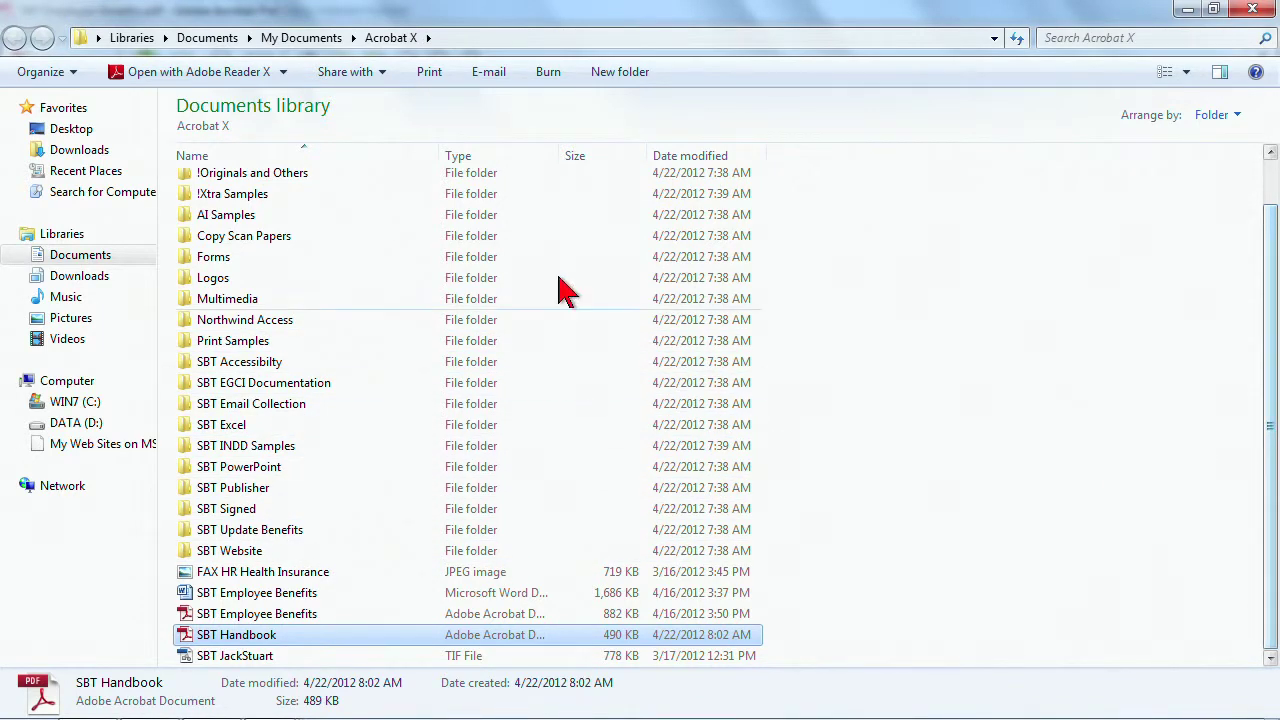
pyautogui.rightClick(241, 640)
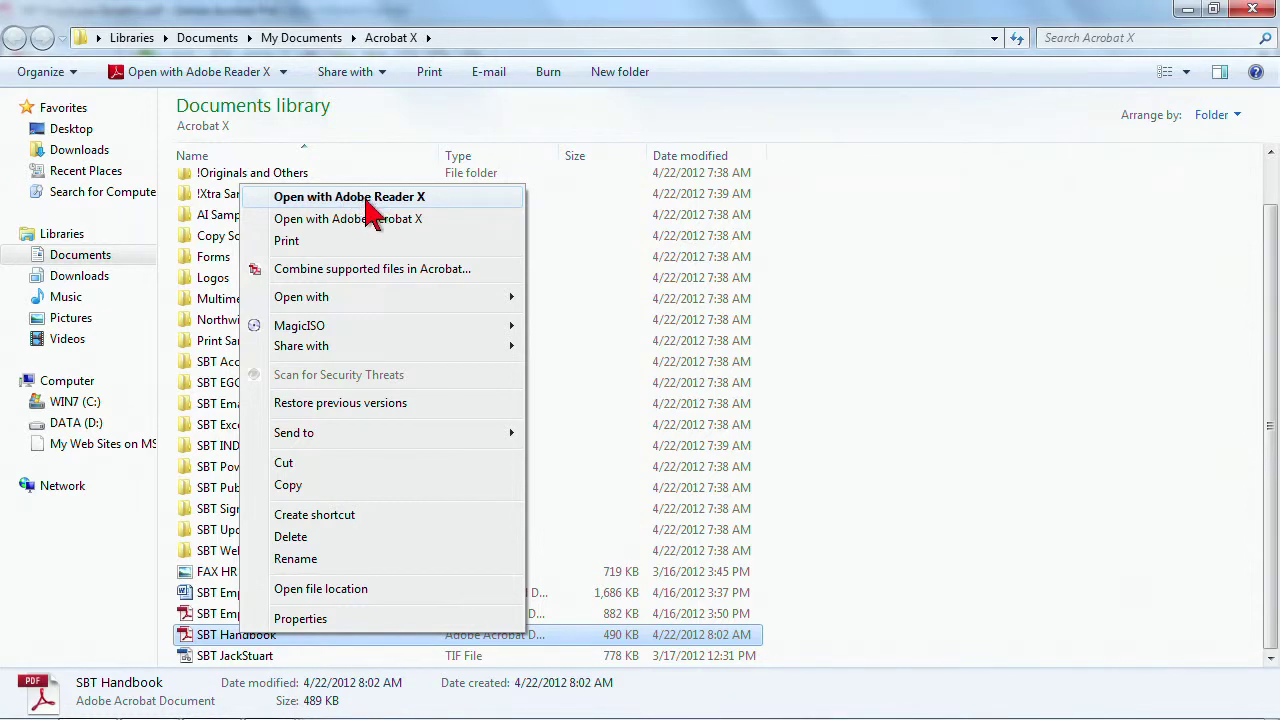
pyautogui.moveTo(440, 297)
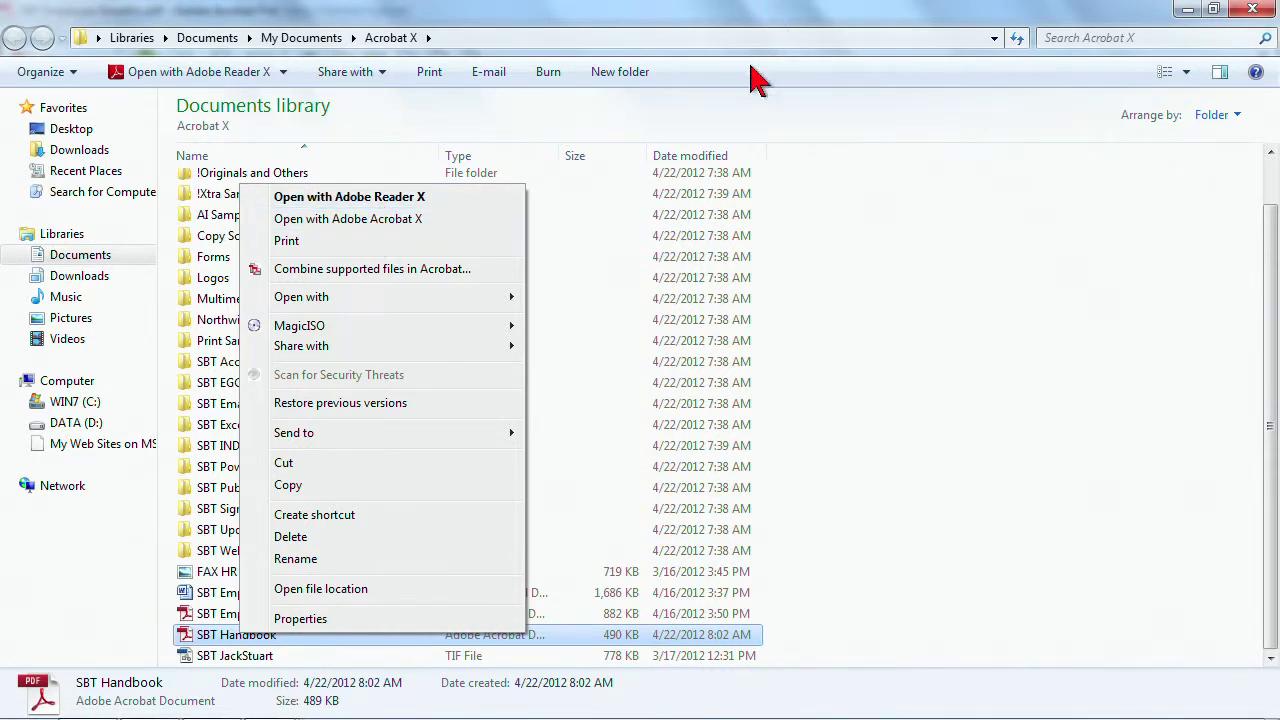
pyautogui.press('Escape')
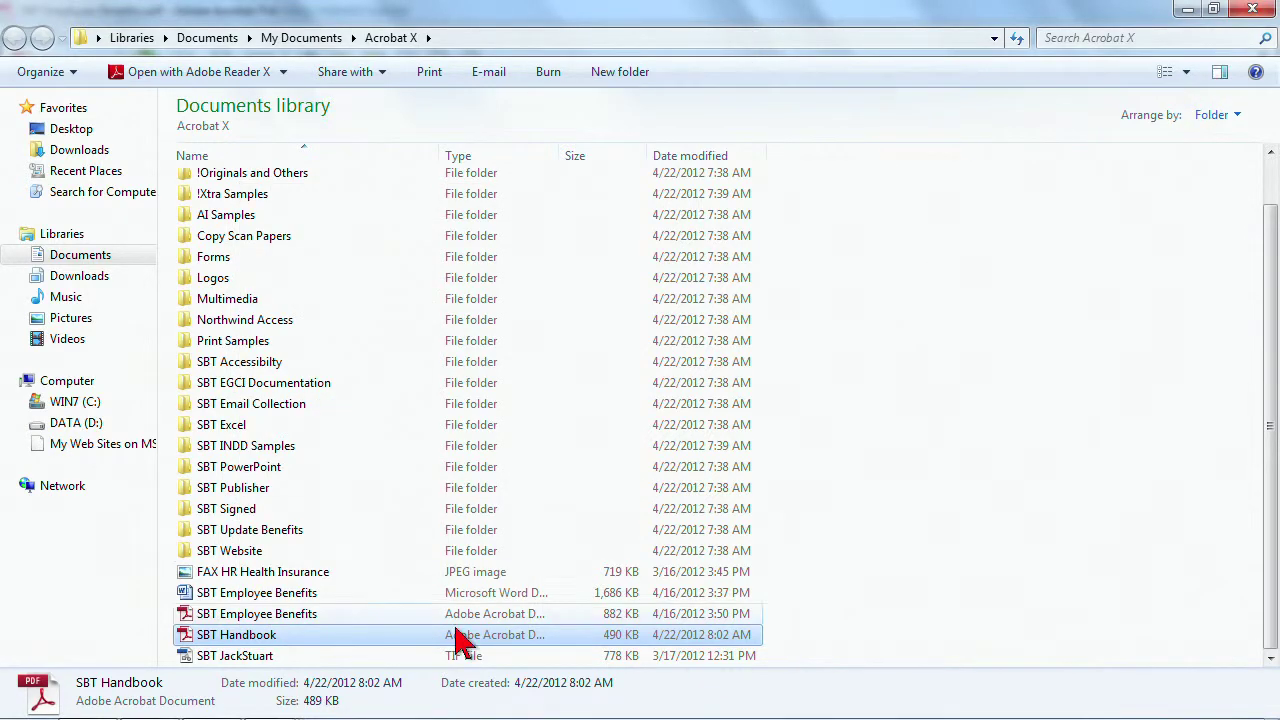
# Step: Switch back to SBT Employee Benefits.pdf in Adobe Acrobat Pro and collapse the Tools pane
pyautogui.moveTo(158, 712)
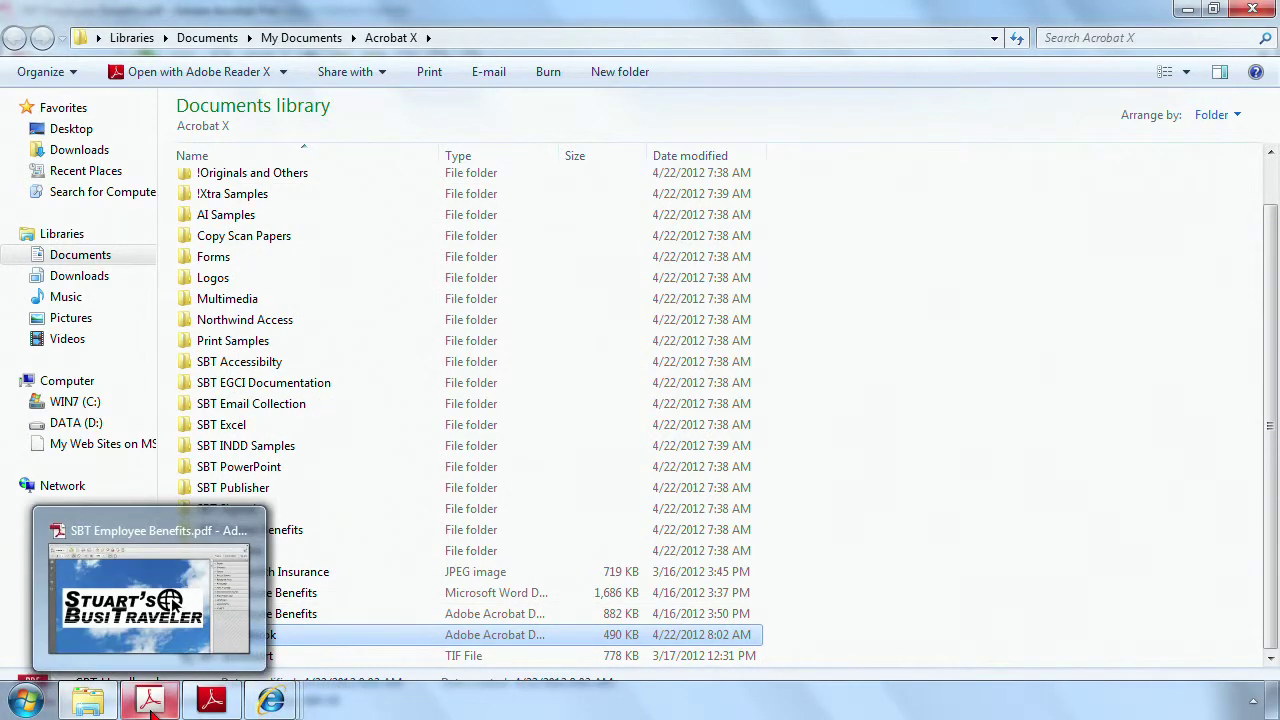
pyautogui.click(150, 580)
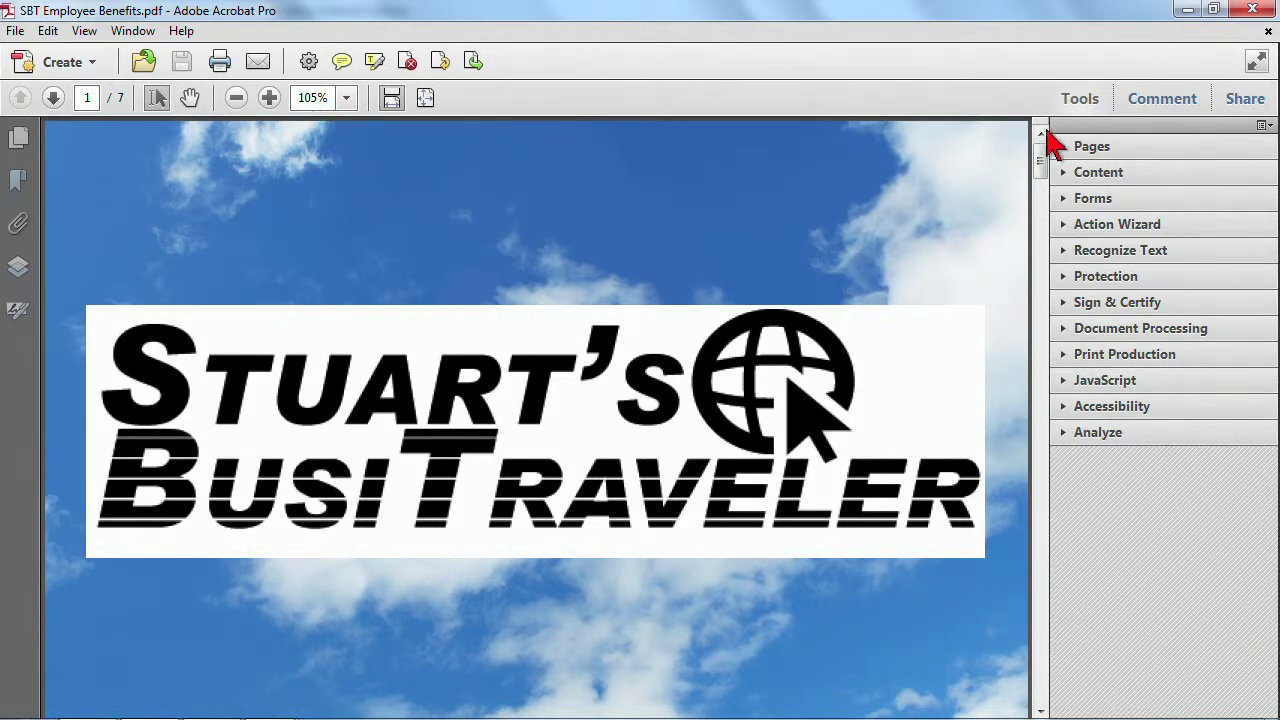
pyautogui.click(1093, 112)
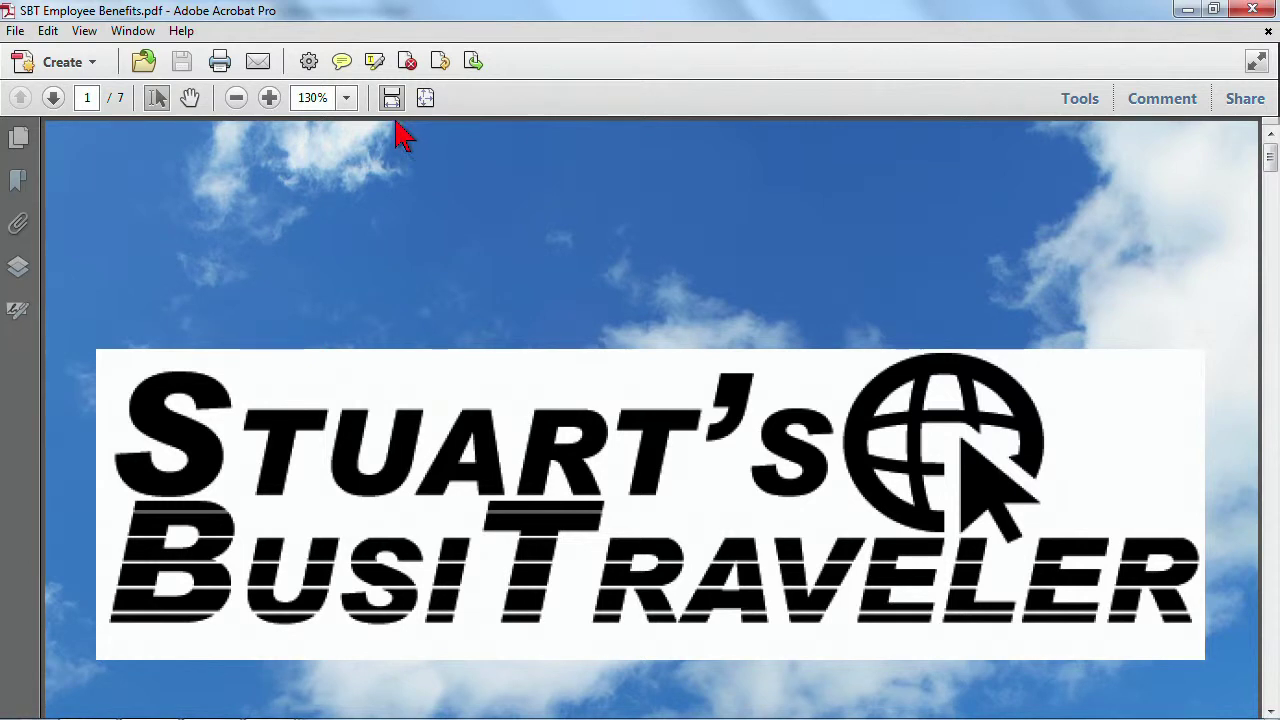
# Step: Try the document at 10% magnification and at 6400% magnification
pyautogui.click(347, 98)
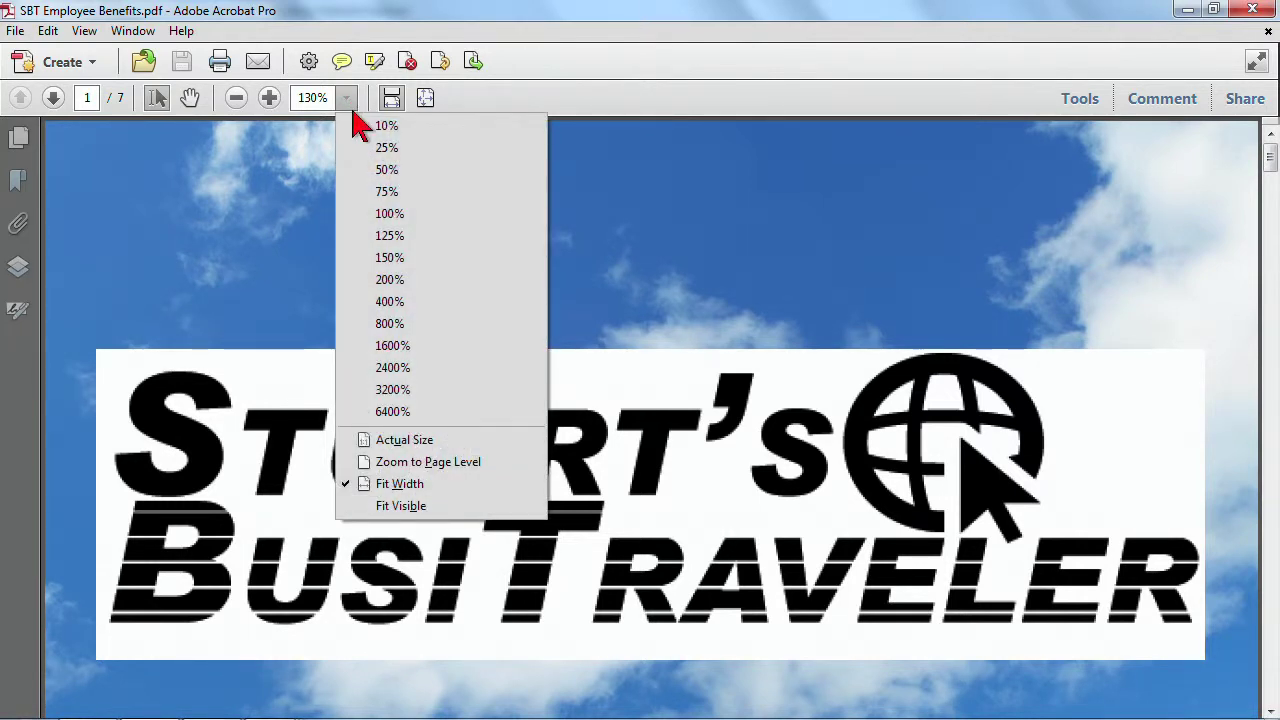
pyautogui.click(386, 126)
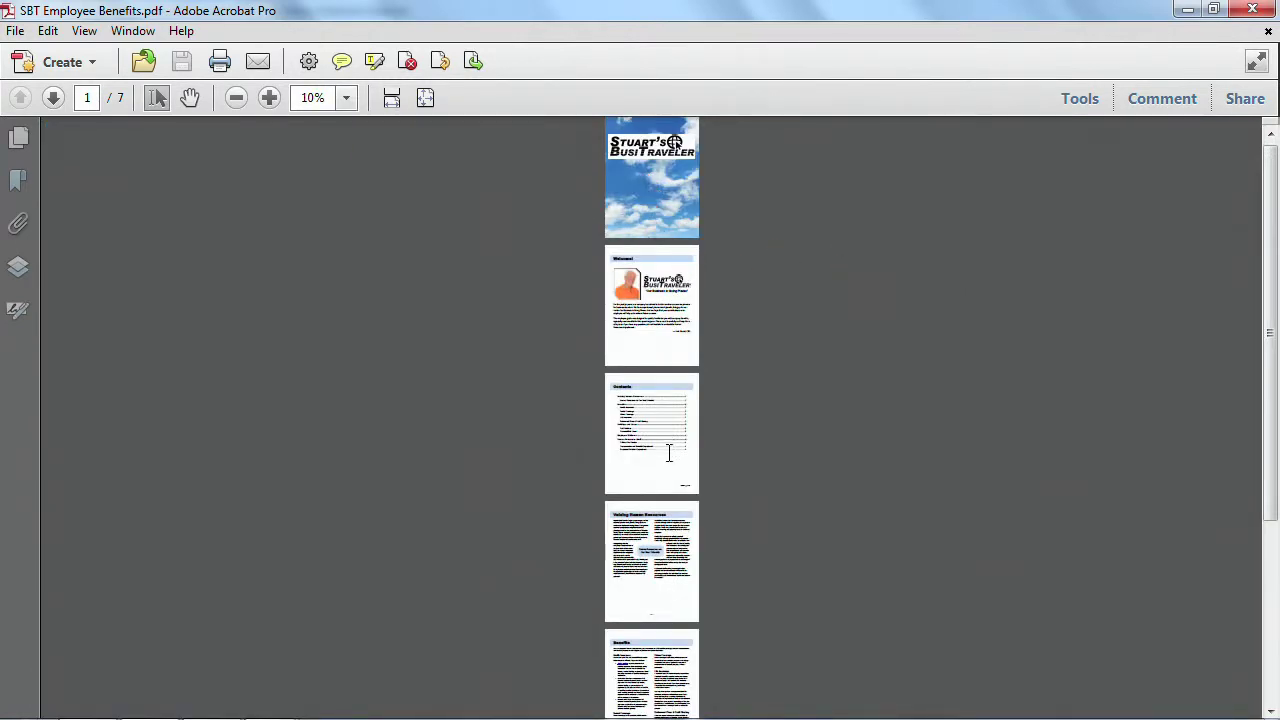
pyautogui.click(346, 98)
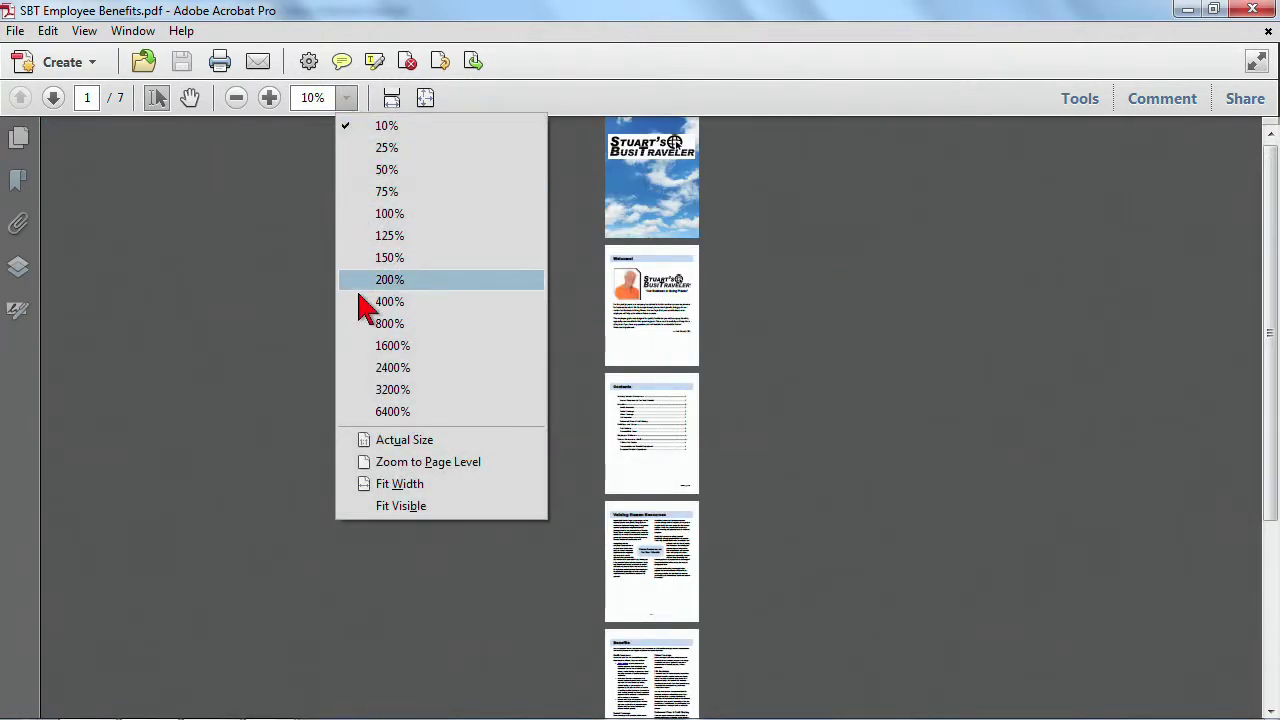
pyautogui.click(379, 413)
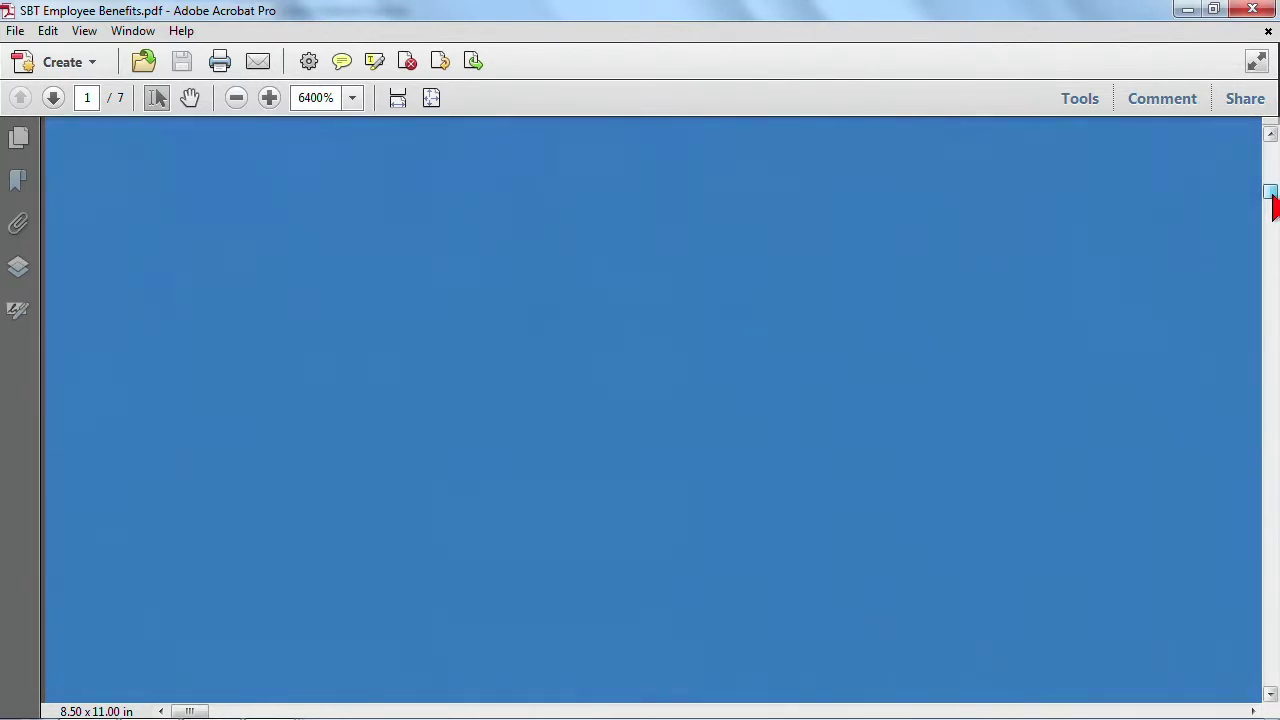
pyautogui.moveTo(1272, 210); pyautogui.dragTo(1271, 210)
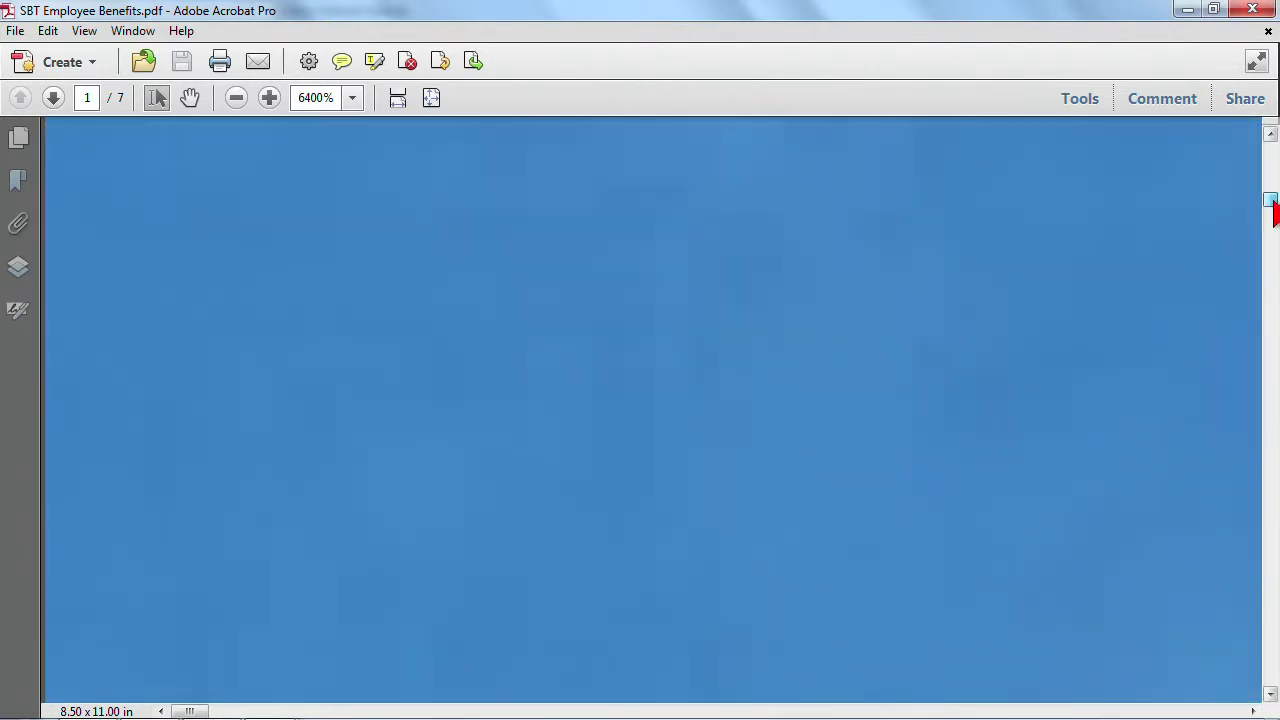
# Step: Set the page magnification to Actual Size, followed by Fit Width
pyautogui.click(352, 97)
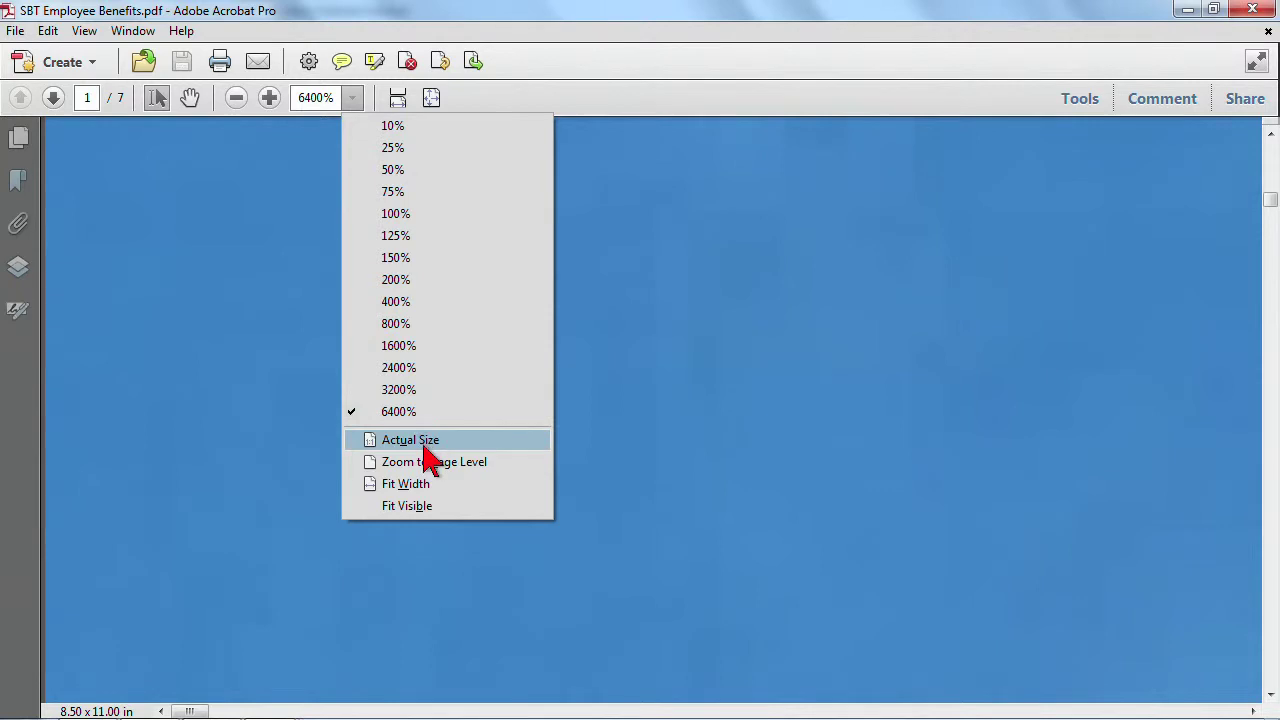
pyautogui.click(427, 443)
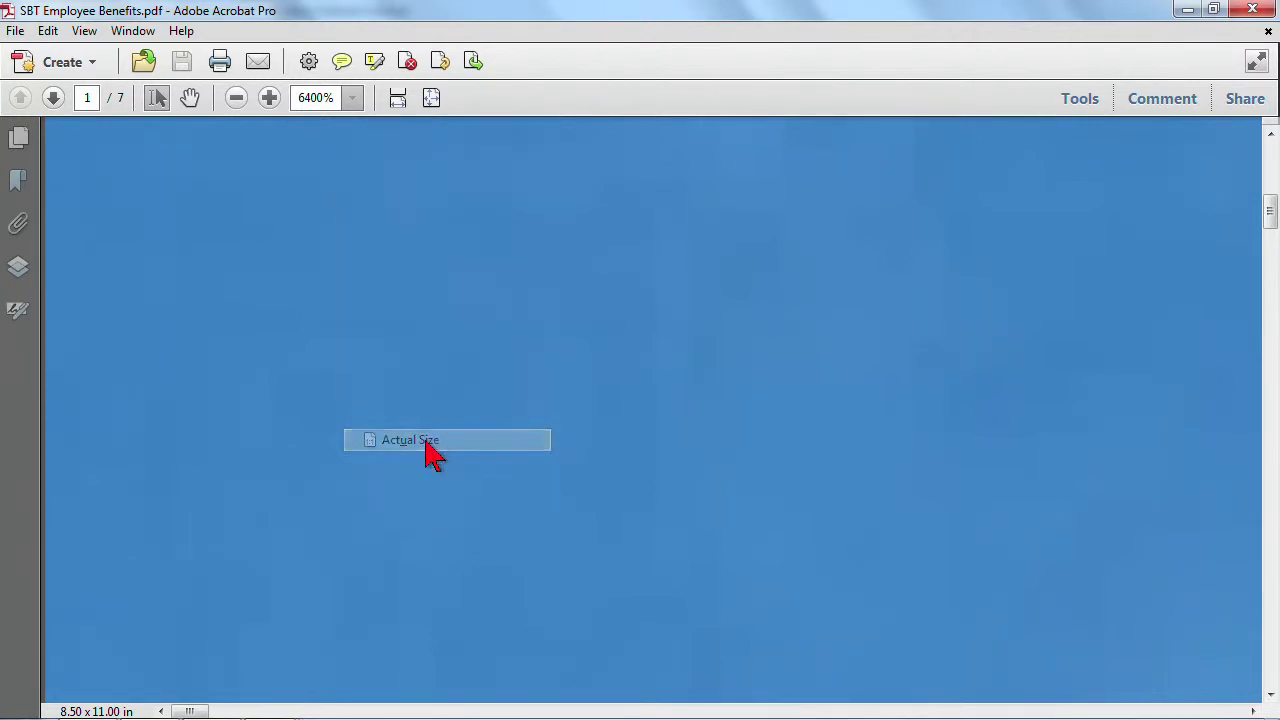
pyautogui.click(355, 99)
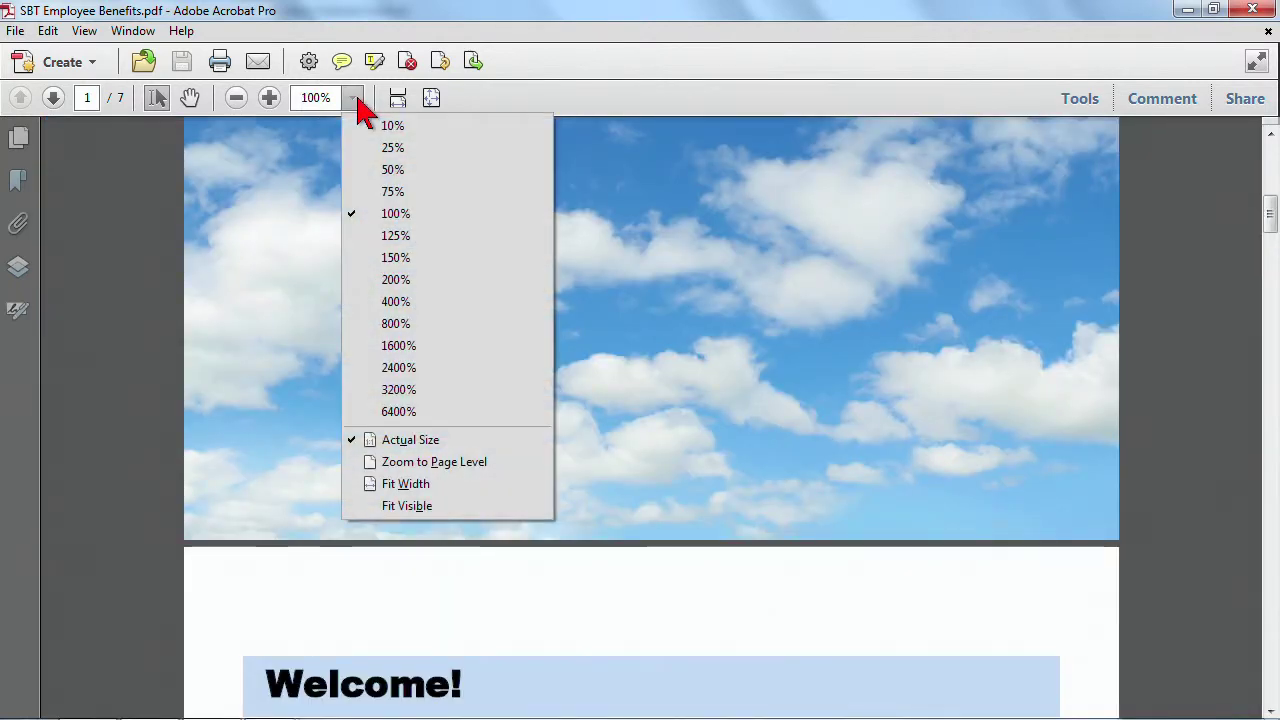
pyautogui.click(410, 484)
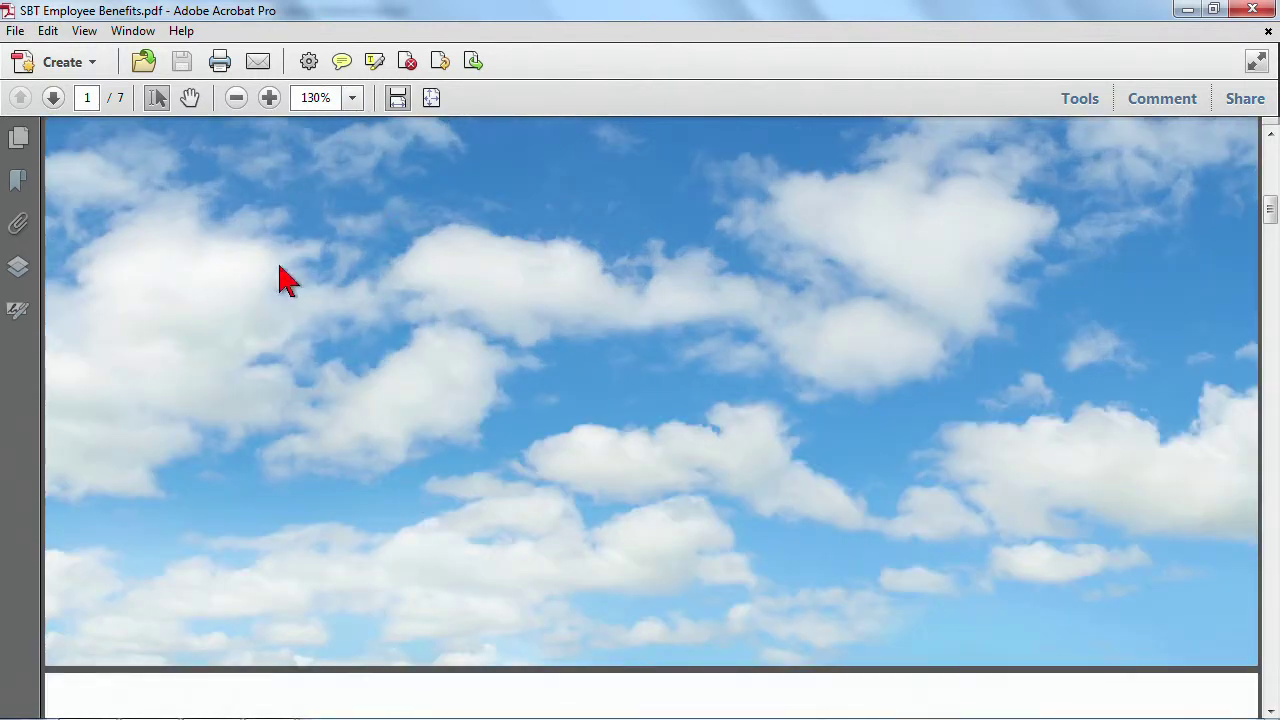
# Step: Try the Fit Visible magnification and finish with the document at Zoom to Page Level
pyautogui.click(353, 98)
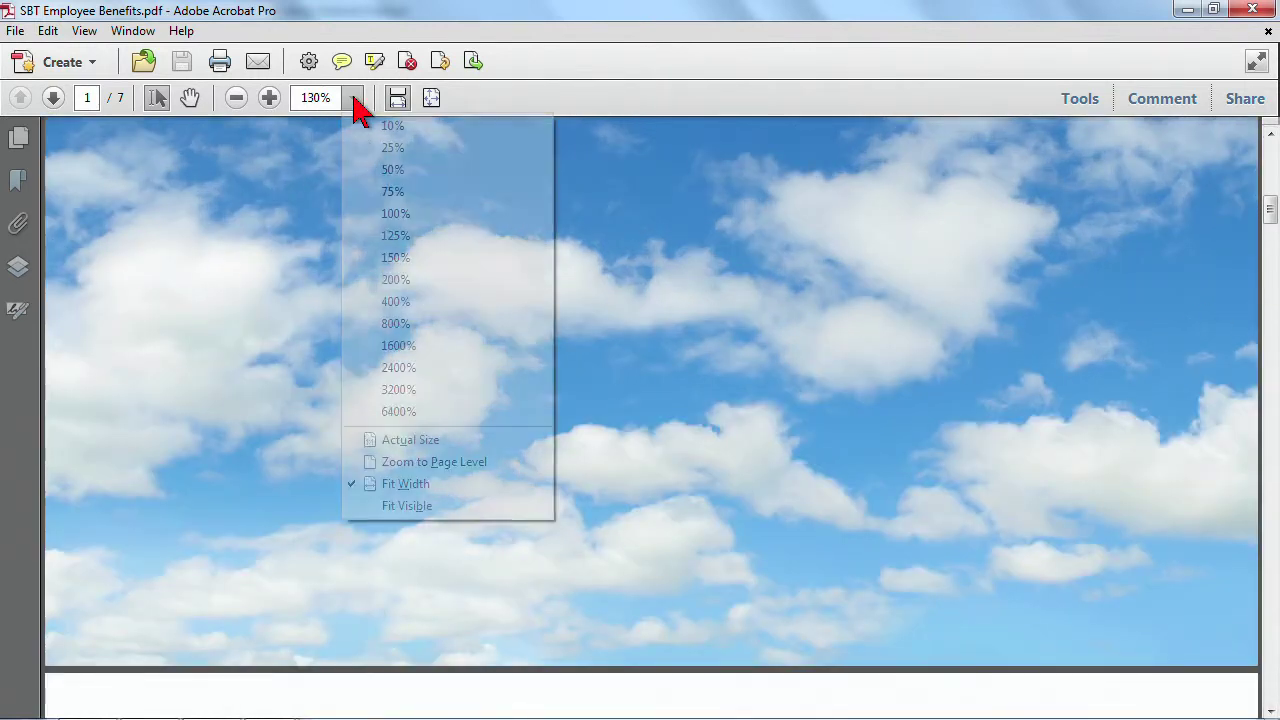
pyautogui.click(402, 506)
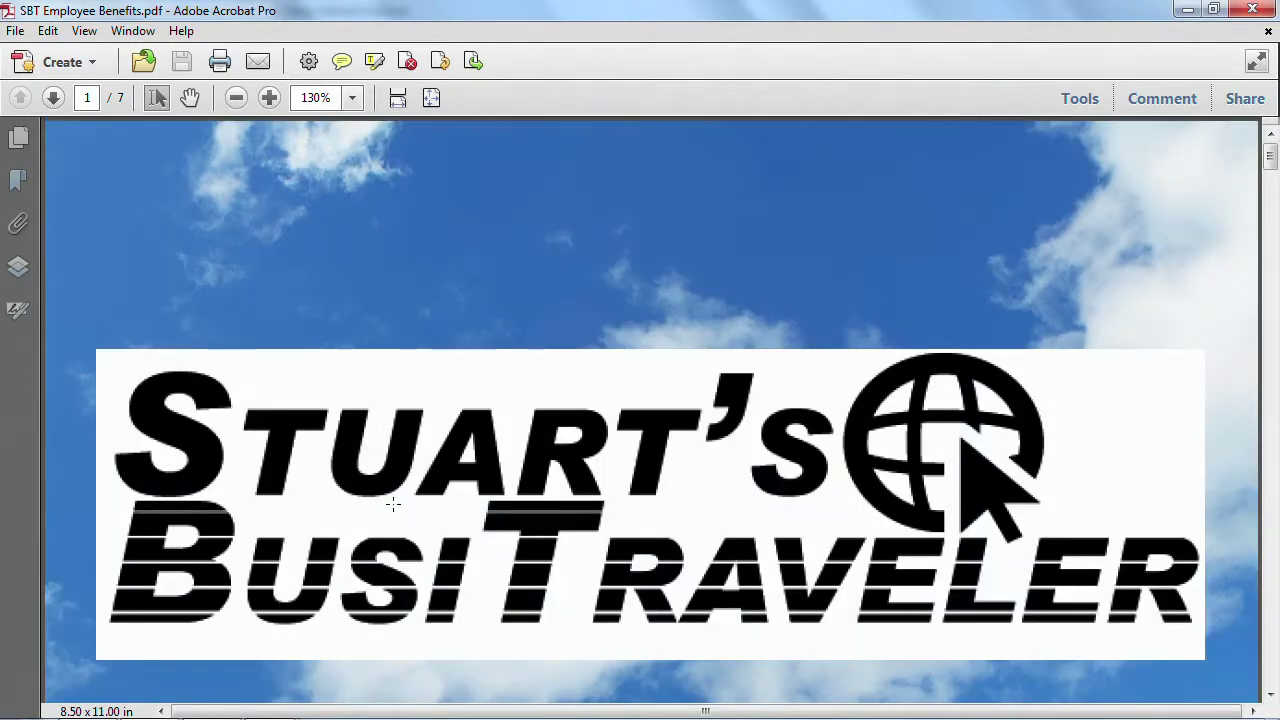
pyautogui.click(351, 99)
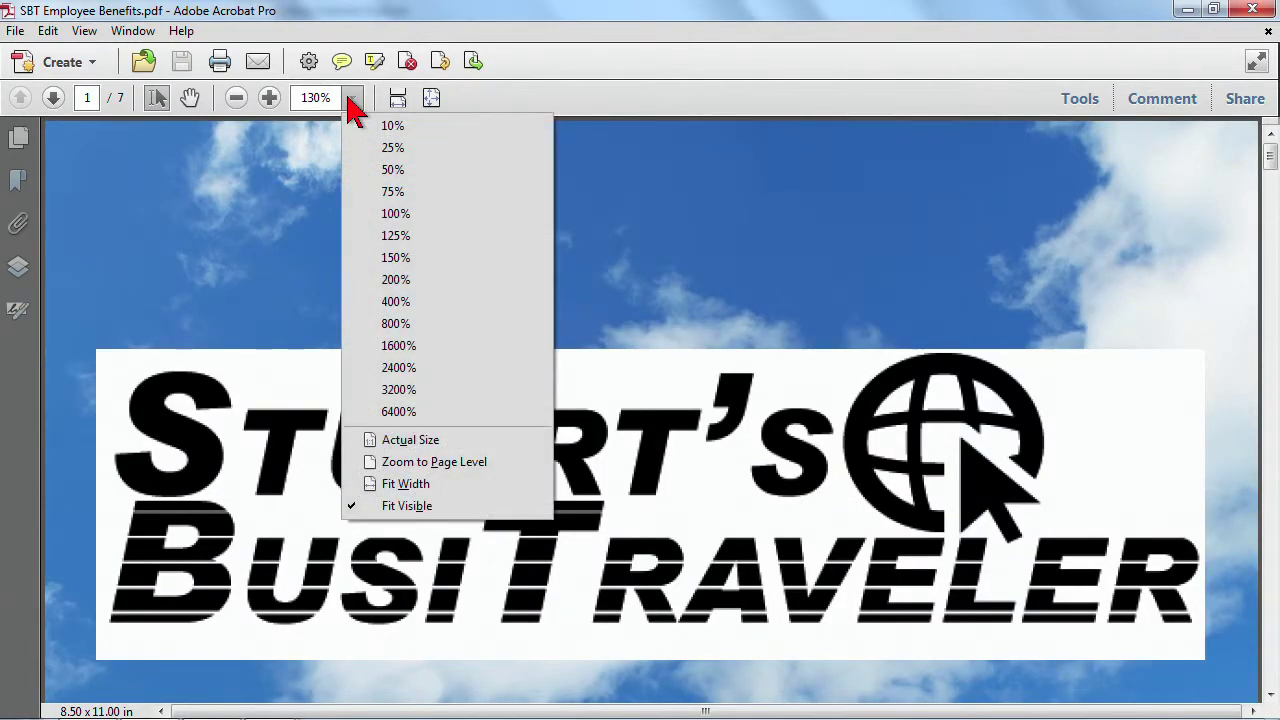
pyautogui.click(412, 466)
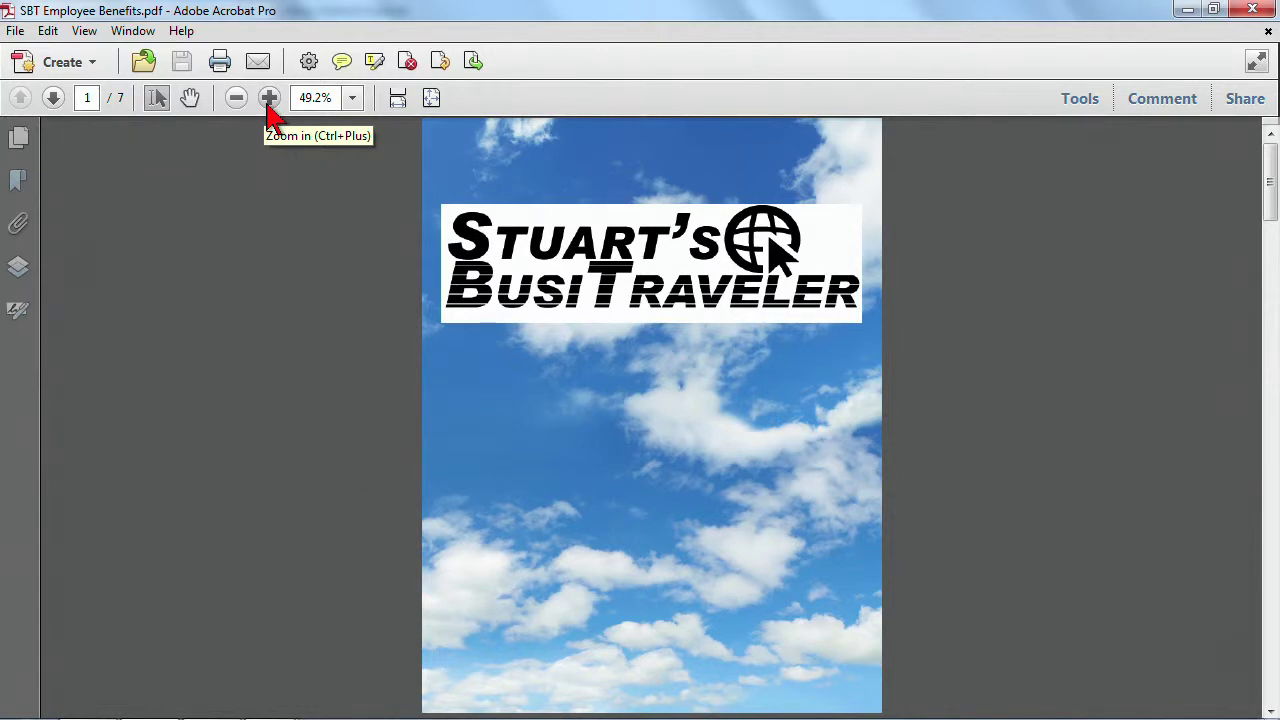
# Step: Zoom the document out to 12.5% in increments, and back in to 66.7%
pyautogui.hotkey('ctrl', '-')
pyautogui.hotkey('ctrl', '-')
pyautogui.hotkey('ctrl', '-')
pyautogui.hotkey('ctrl', '-')
pyautogui.hotkey('ctrl', '-')
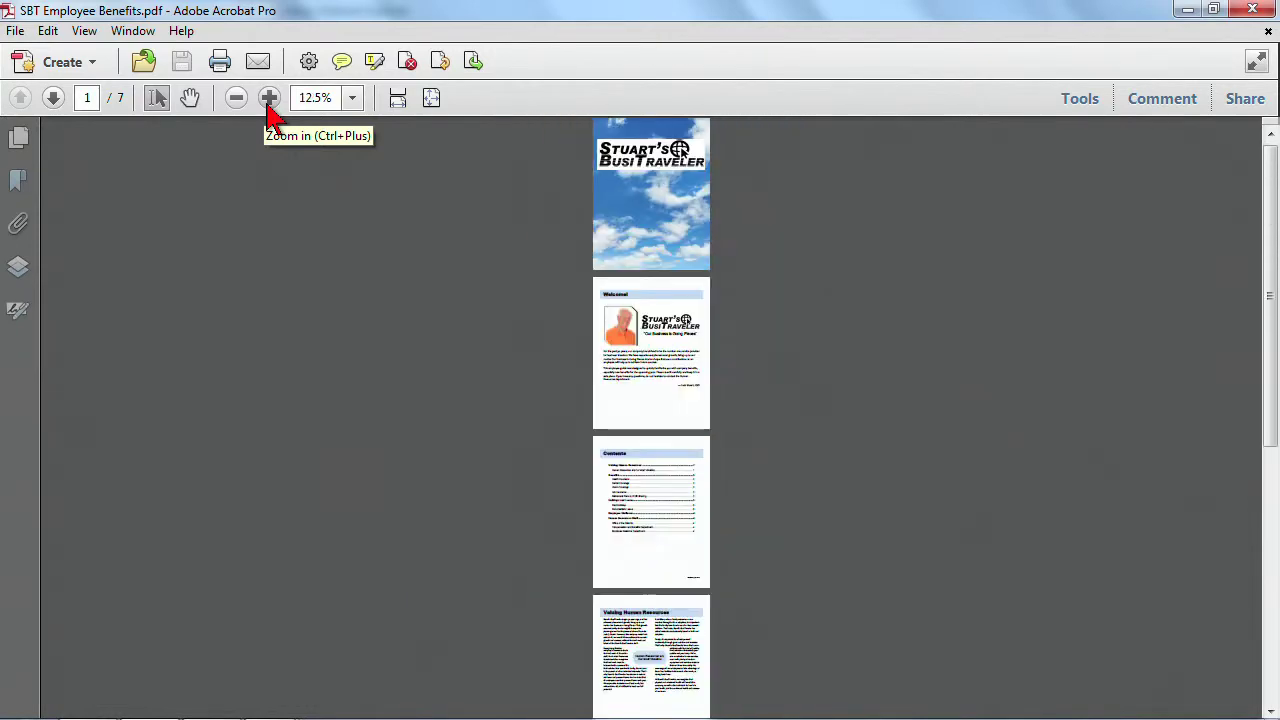
pyautogui.hotkey('ctrl', '+')
pyautogui.hotkey('ctrl', '+')
pyautogui.hotkey('ctrl', '+')
pyautogui.hotkey('ctrl', '+')
pyautogui.hotkey('ctrl', '+')
pyautogui.hotkey('ctrl', '+')
pyautogui.hotkey('ctrl', '+')
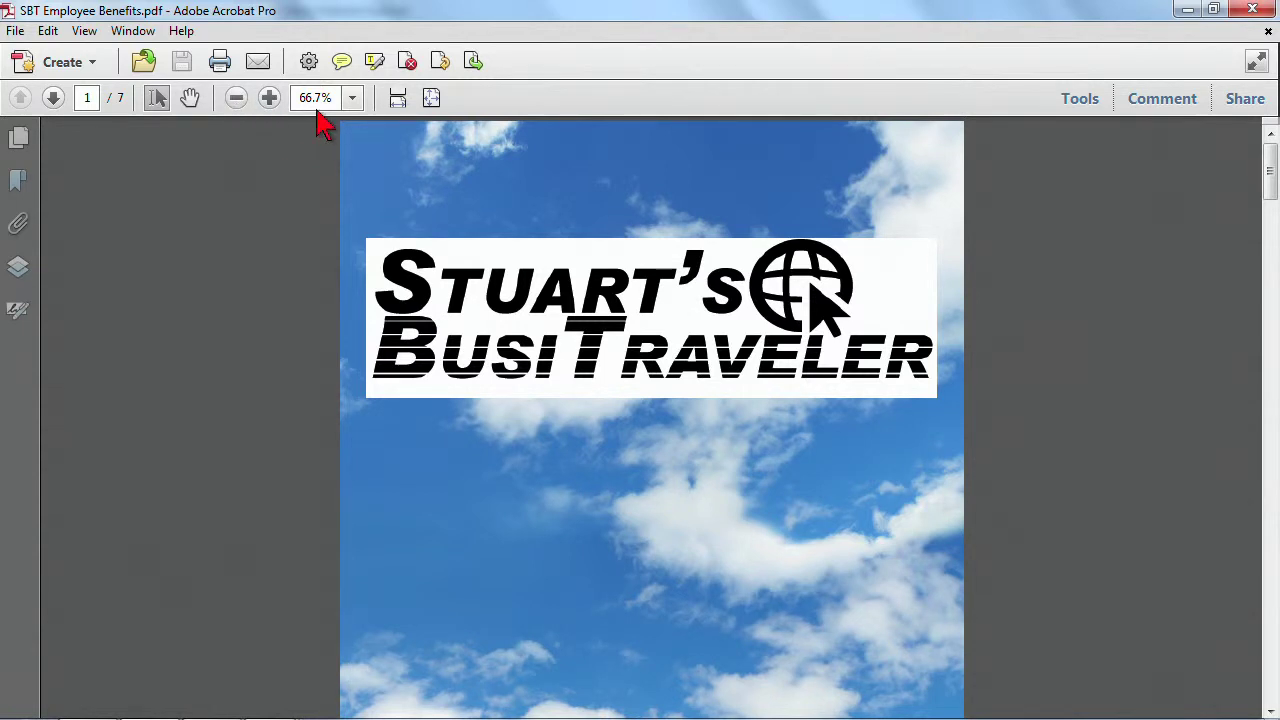
# Step: Add all Select & Zoom tools to the toolbar
pyautogui.click(351, 99)
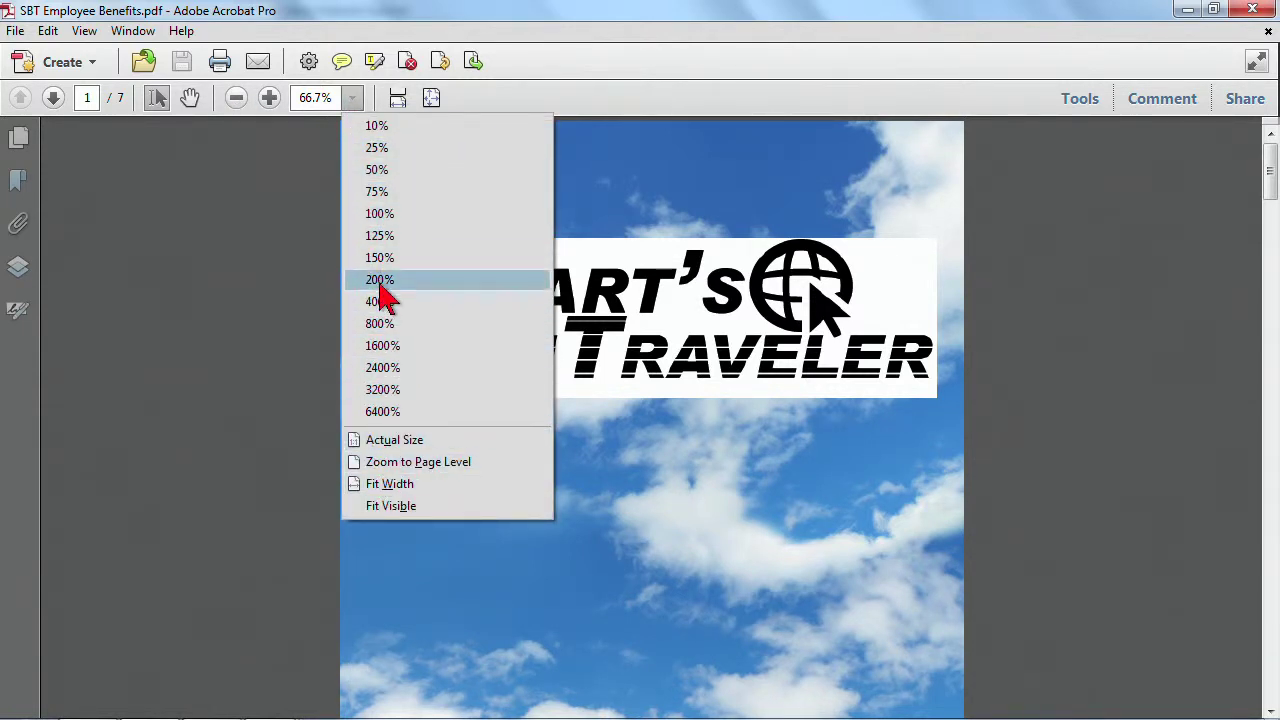
pyautogui.rightClick(368, 100)
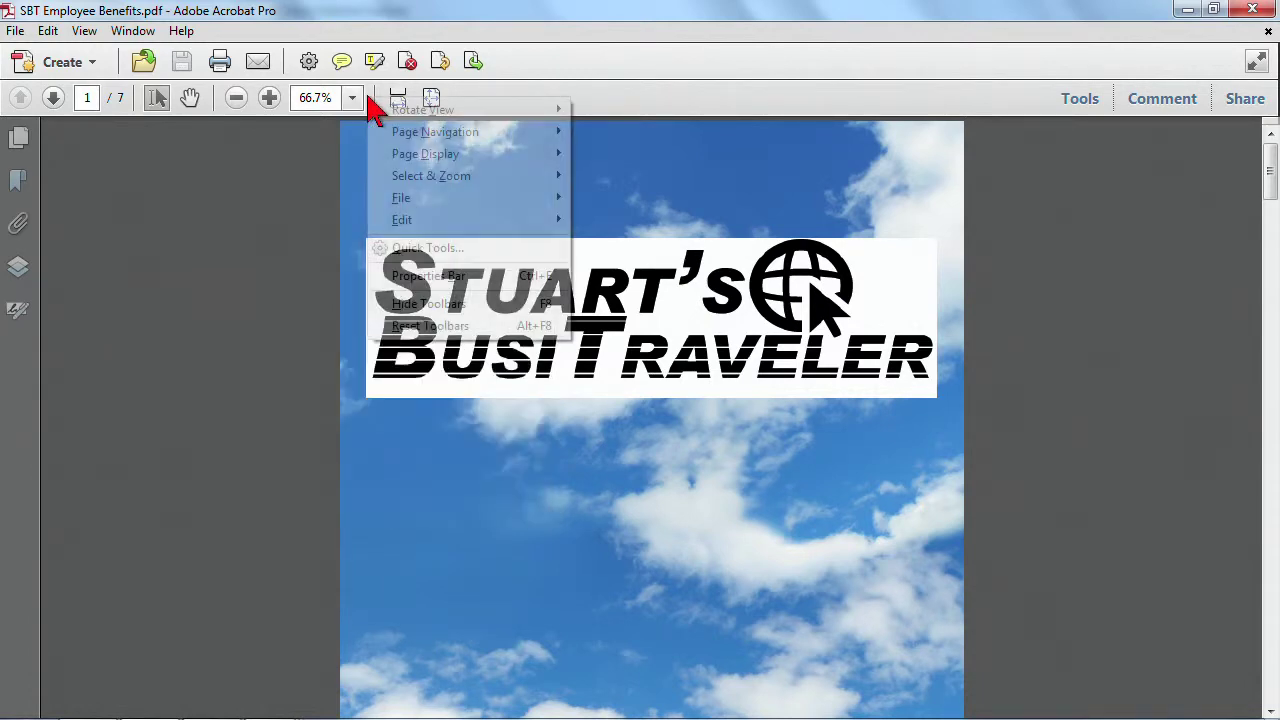
pyautogui.moveTo(403, 177)
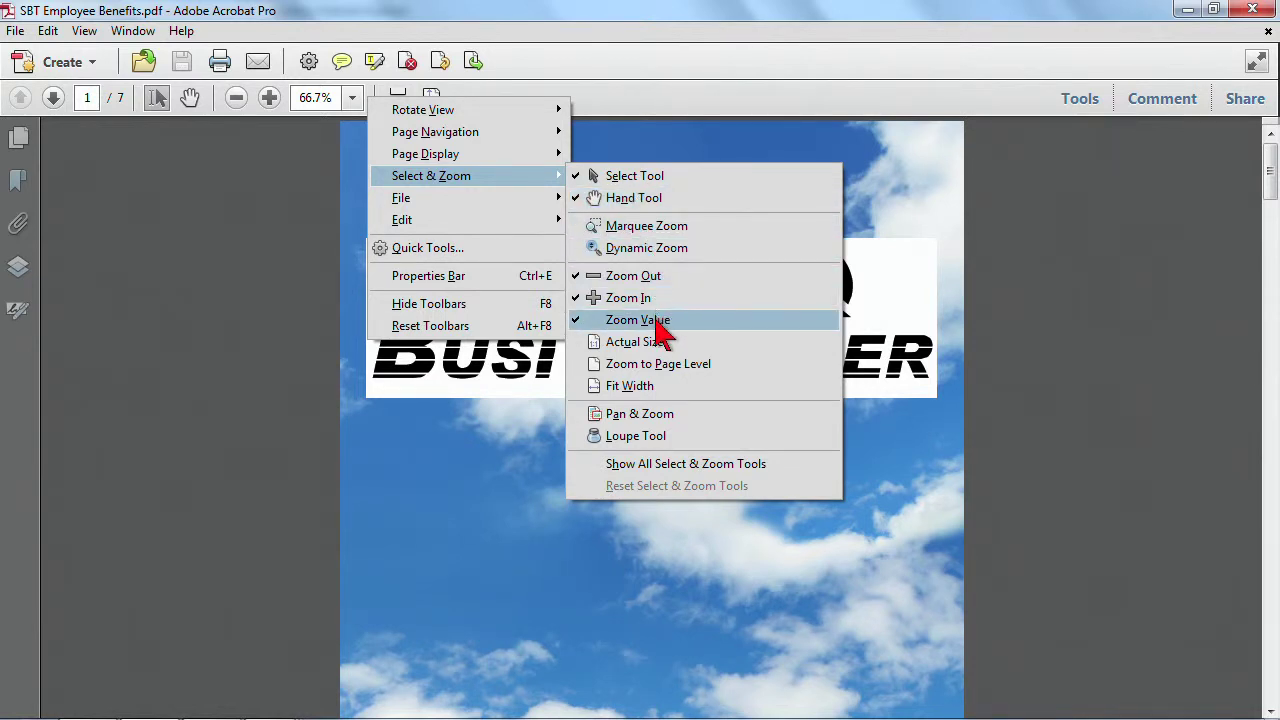
pyautogui.click(656, 466)
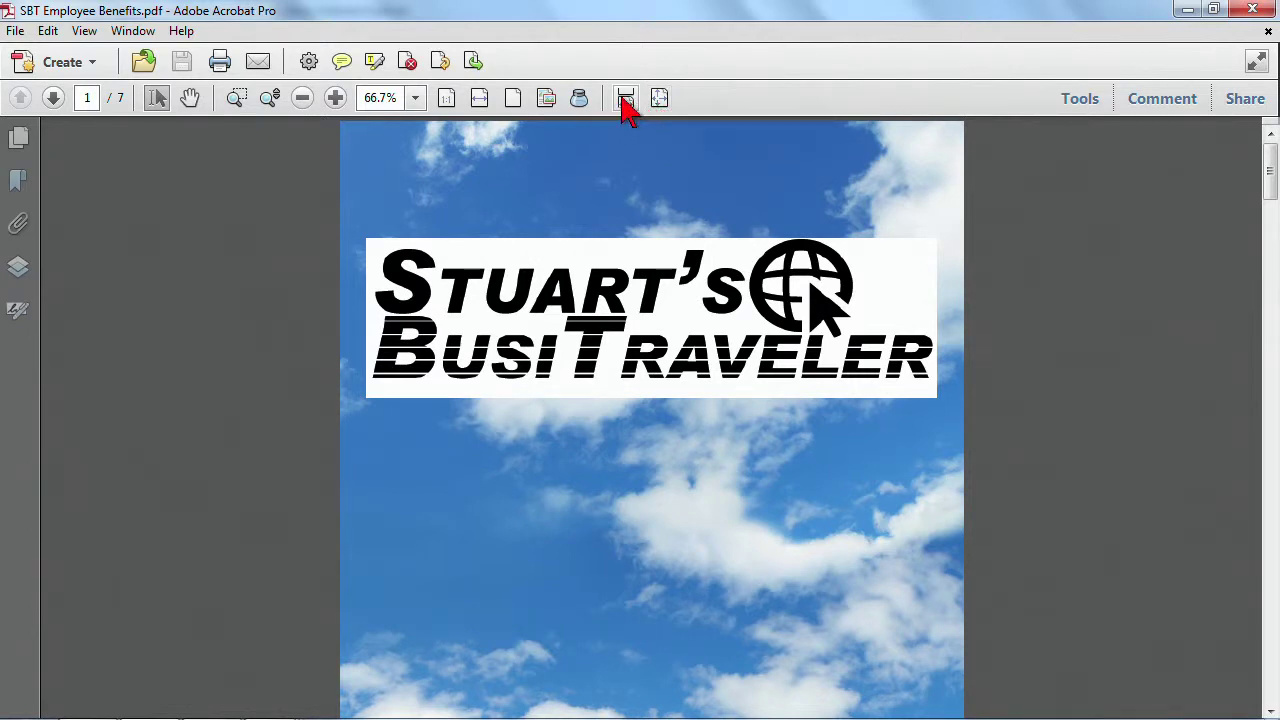
# Step: Fit the document to the window width with scrolling enabled and browse down to the Welcome page
pyautogui.click(624, 97)
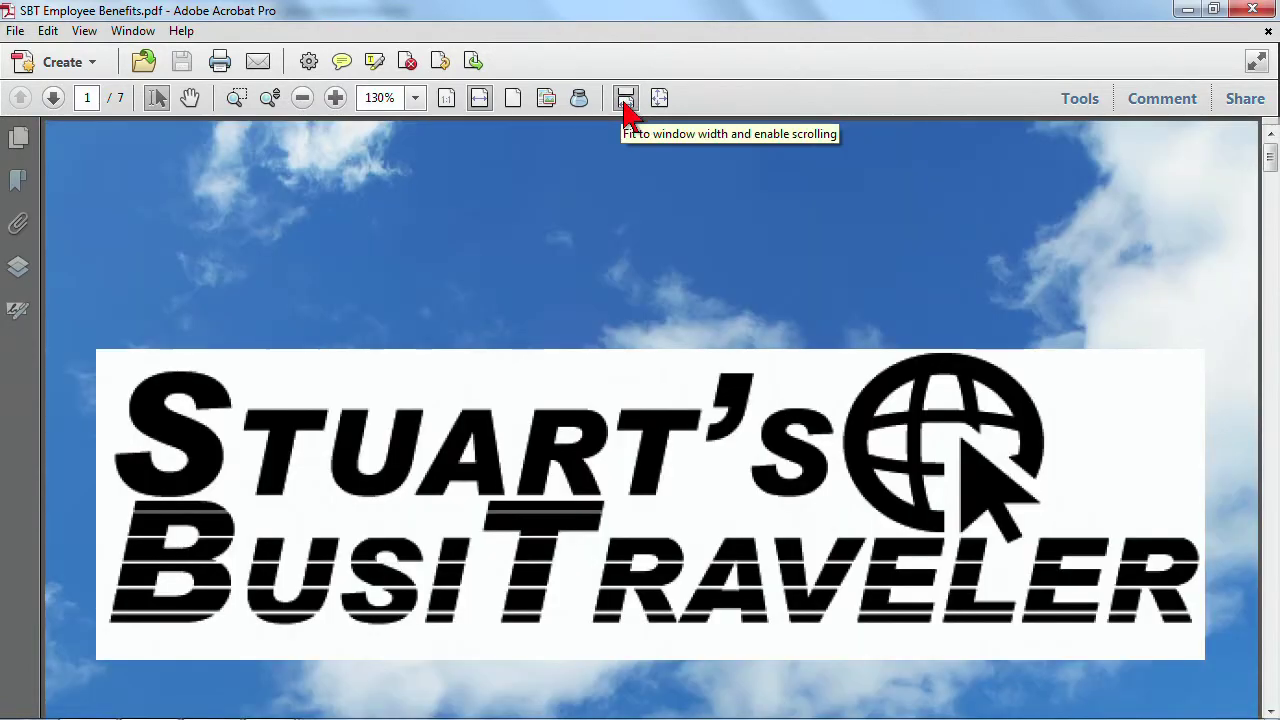
pyautogui.scroll(-10, 1068, 245)
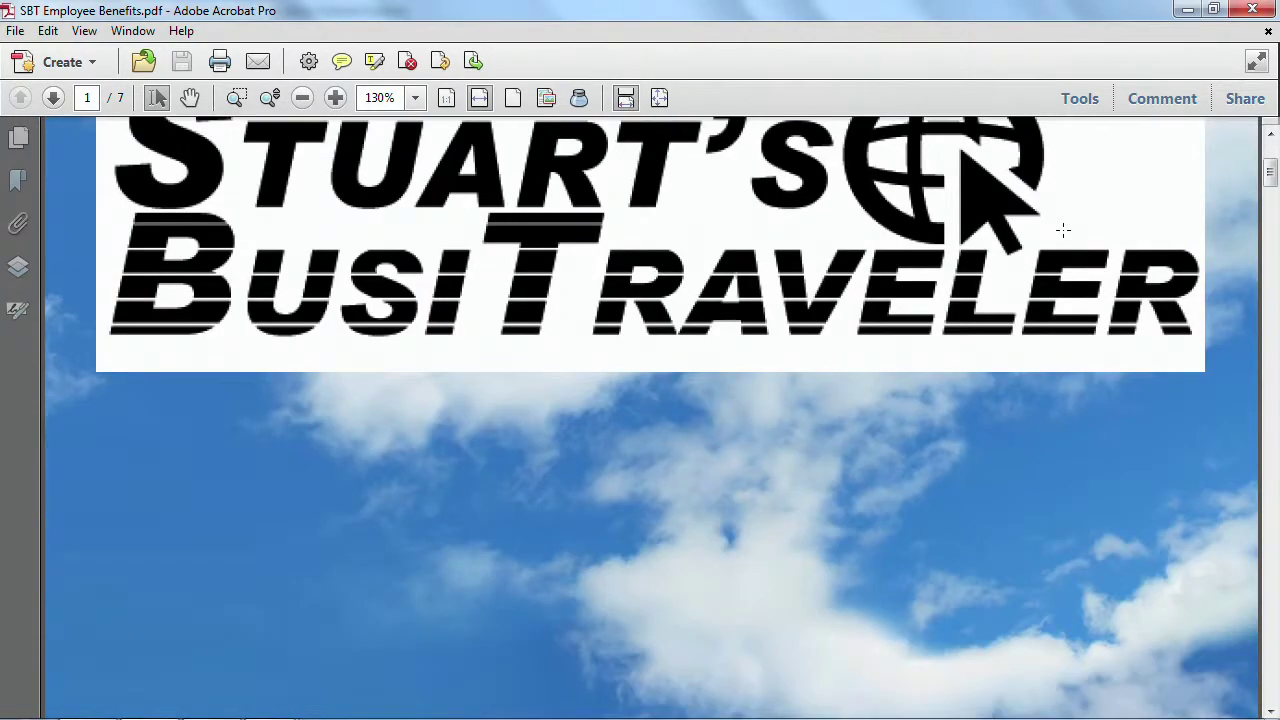
pyautogui.scroll(-10, 1040, 280)
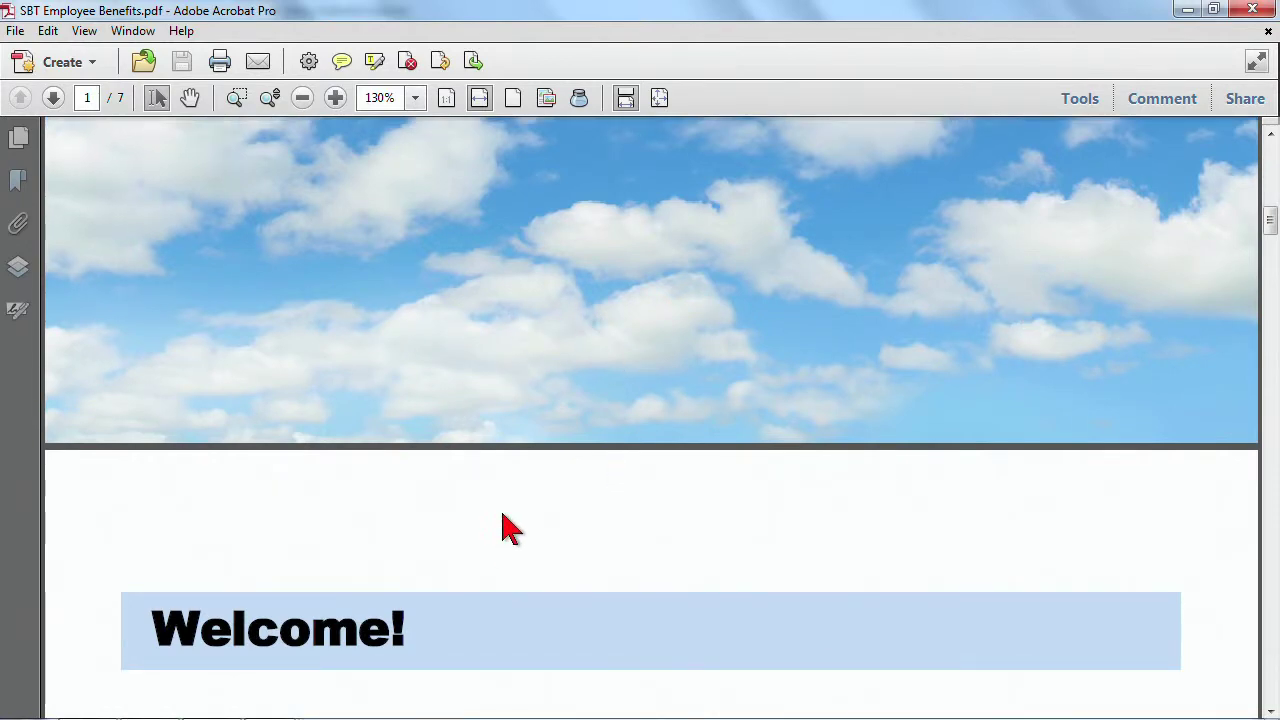
pyautogui.scroll(-10, 651, 326)
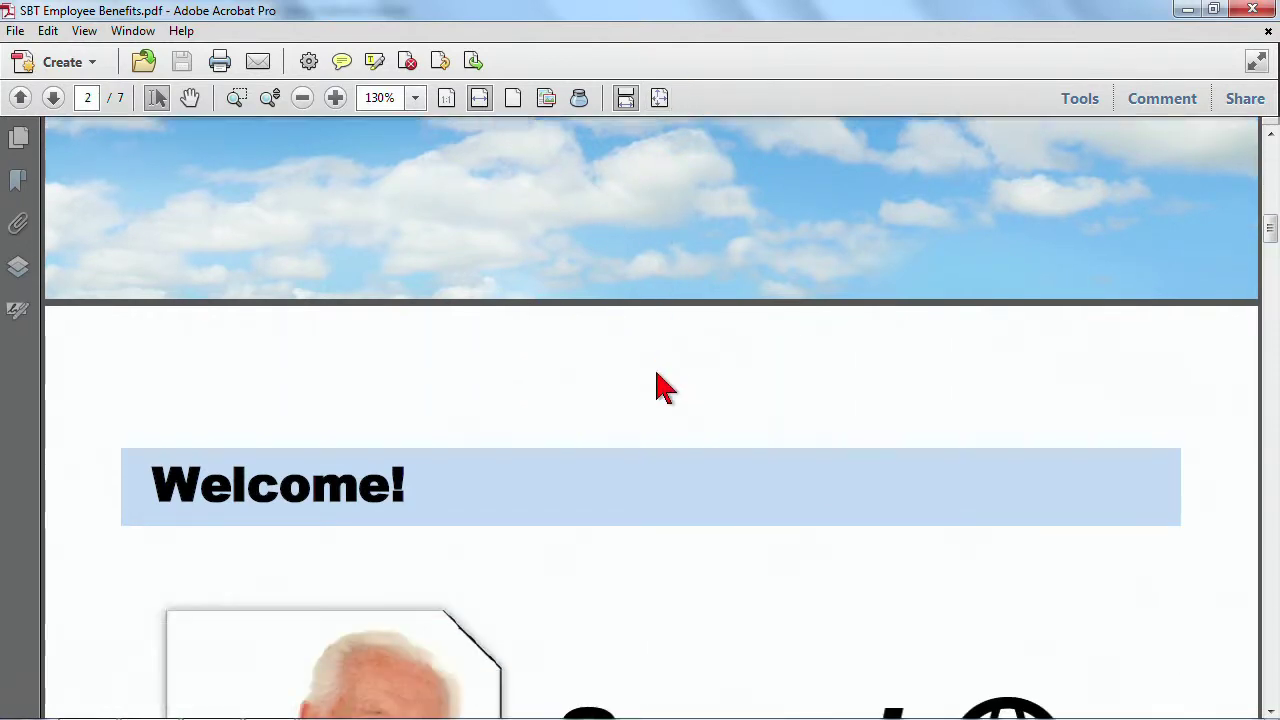
pyautogui.scroll(-5, 656, 378)
pyautogui.moveTo(1273, 277)
pyautogui.mouseDown()
pyautogui.moveTo(1273, 380)
pyautogui.moveTo(1272, 288)
pyautogui.mouseUp()
# Step: Fit one full page to the window and advance from the Welcome page to the Contents page
pyautogui.click(659, 97)
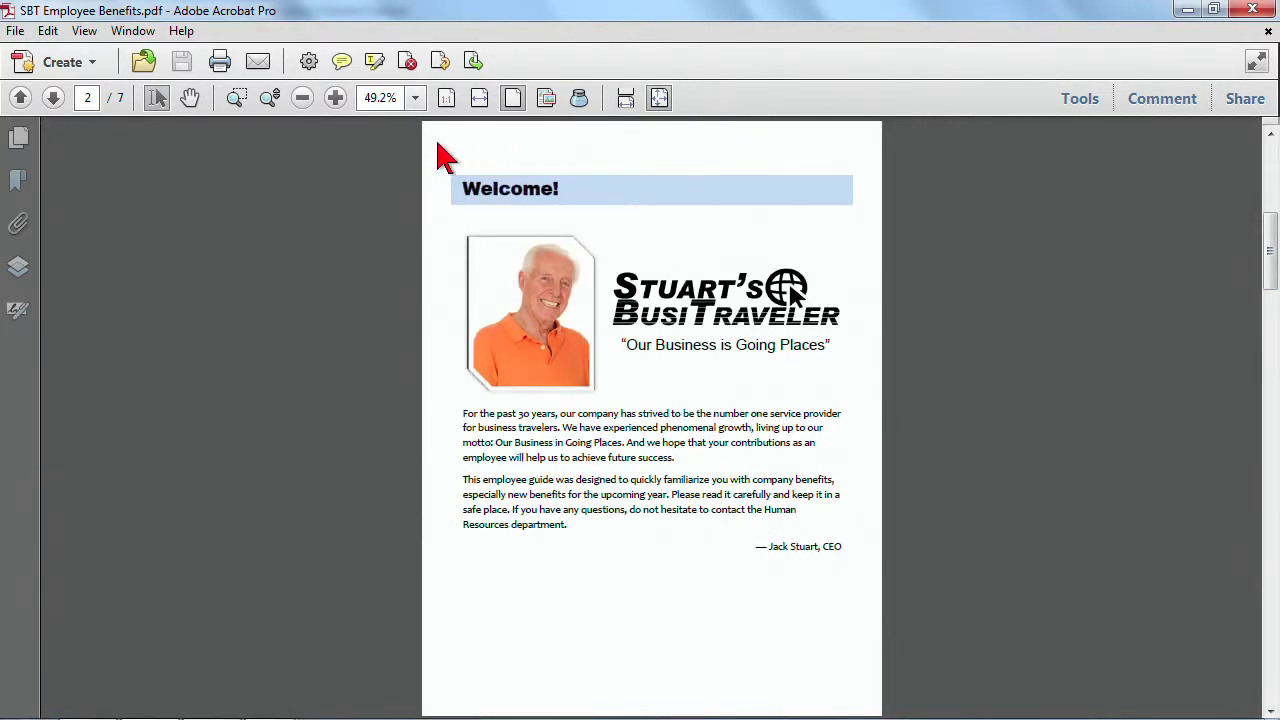
pyautogui.moveTo(1275, 252)
pyautogui.mouseDown()
pyautogui.moveTo(1268, 366)
pyautogui.moveTo(1271, 270)
pyautogui.mouseUp()
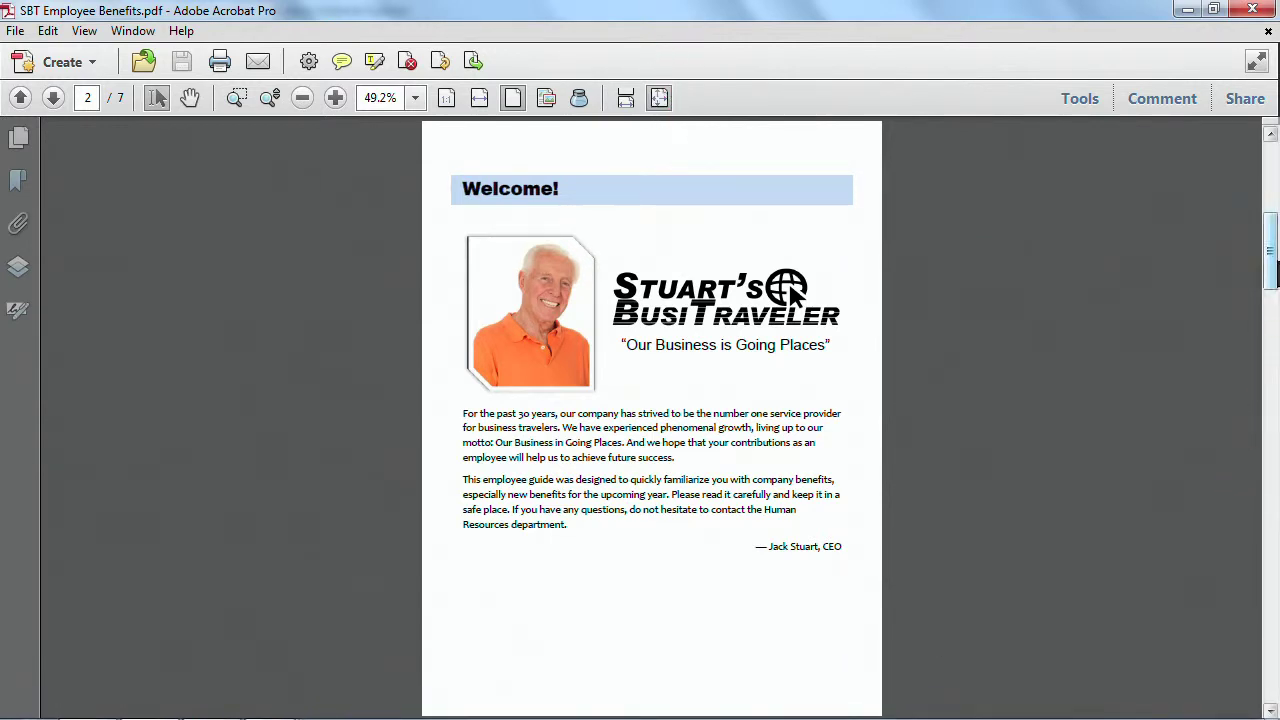
pyautogui.moveTo(1273, 272); pyautogui.dragTo(1272, 340)
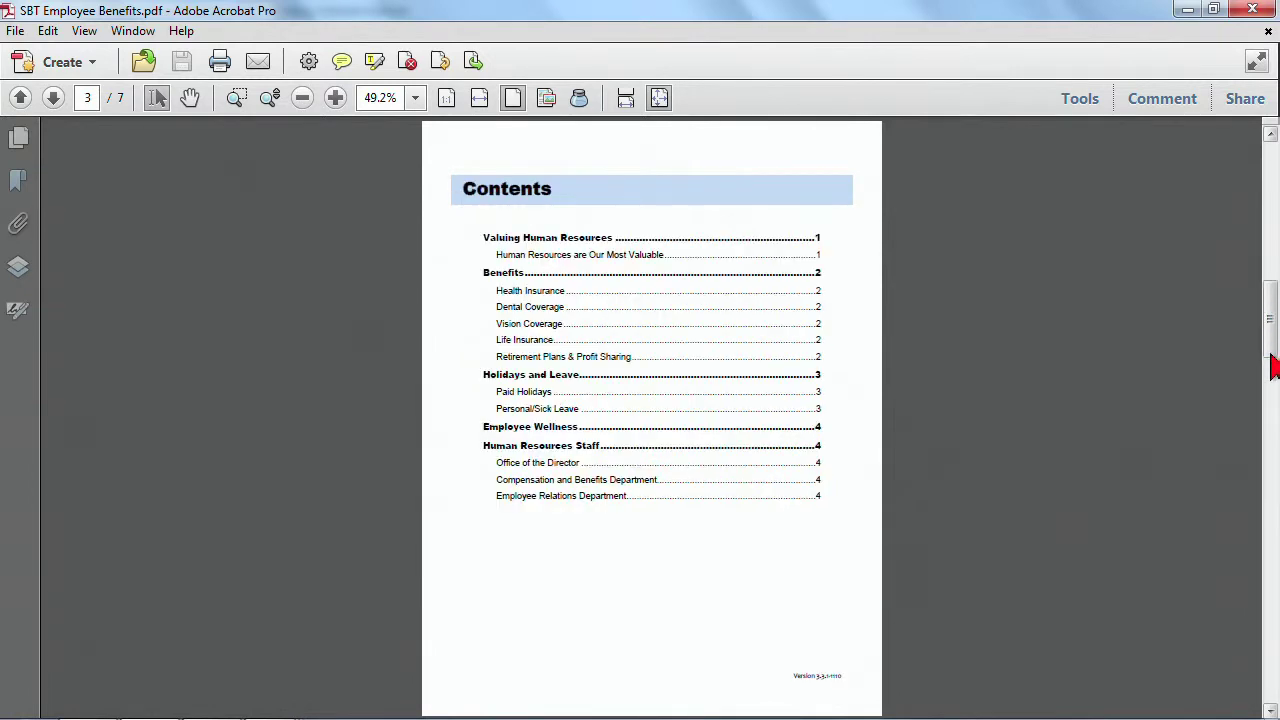
# Step: Re-enable continuous scrolling, set the magnification to Zoom to Page Level and scroll down to page 4
pyautogui.click(624, 99)
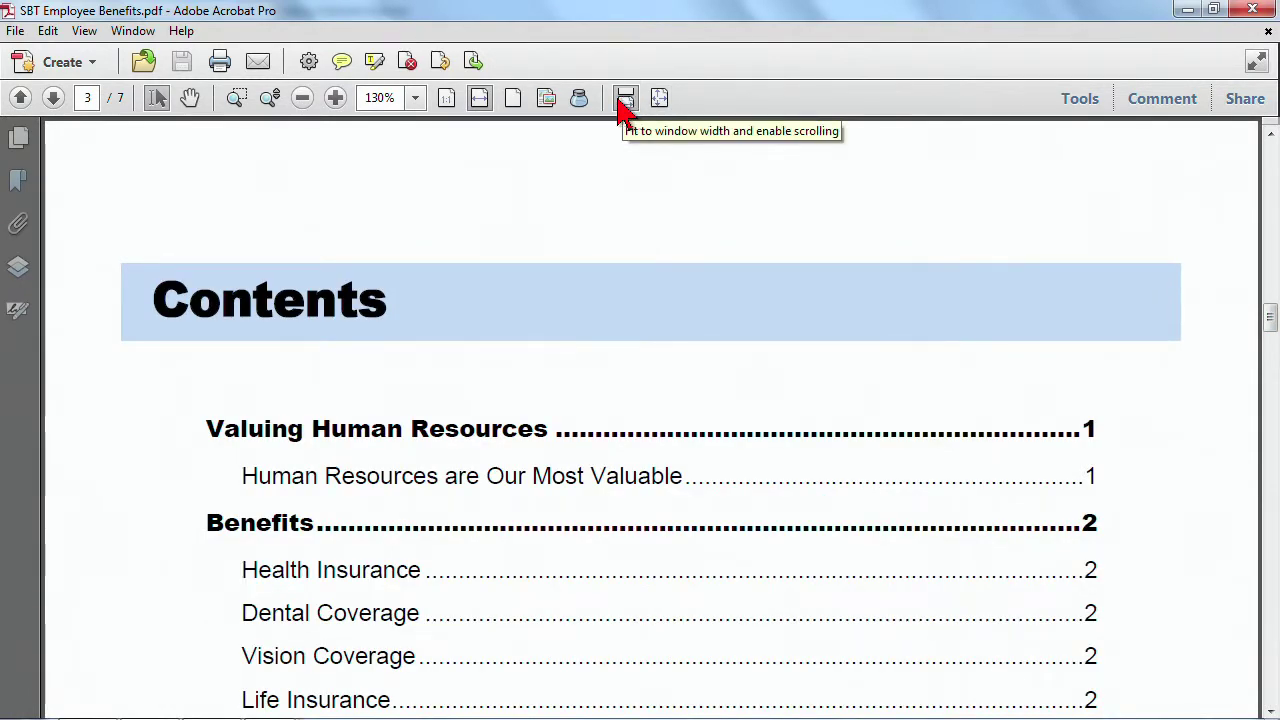
pyautogui.click(415, 97)
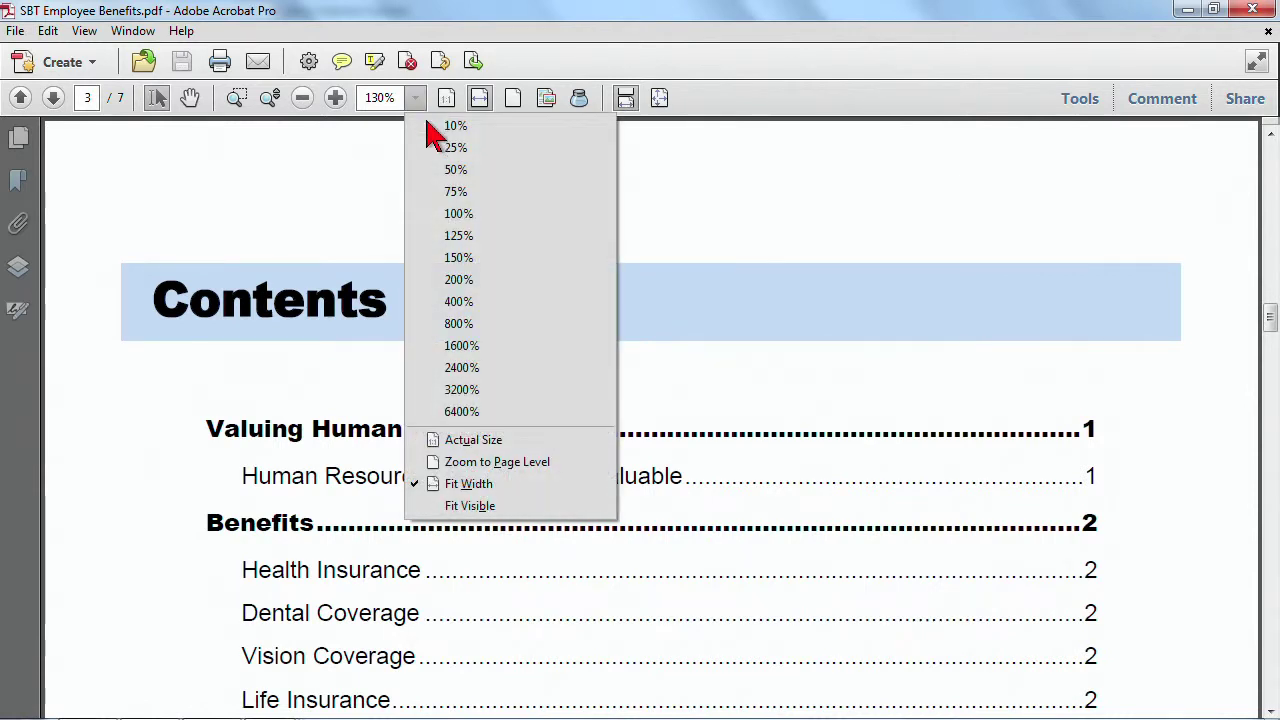
pyautogui.click(463, 462)
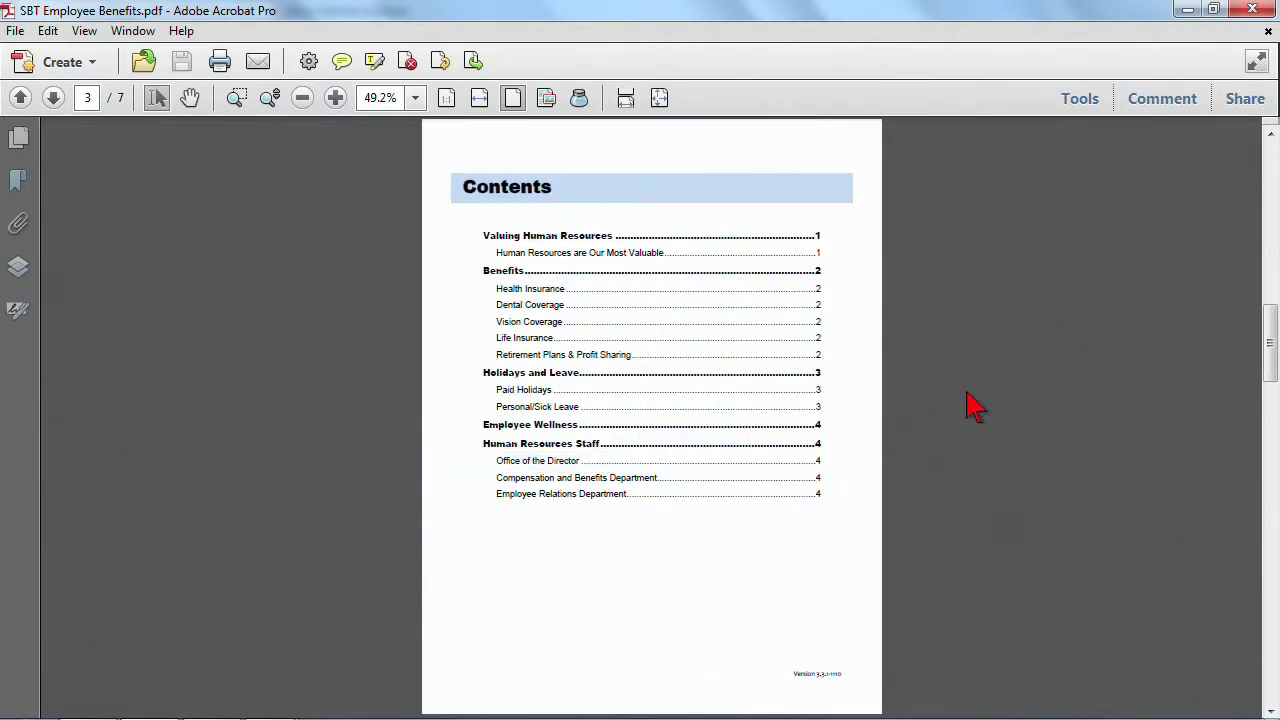
pyautogui.moveTo(1272, 360); pyautogui.dragTo(1272, 396)
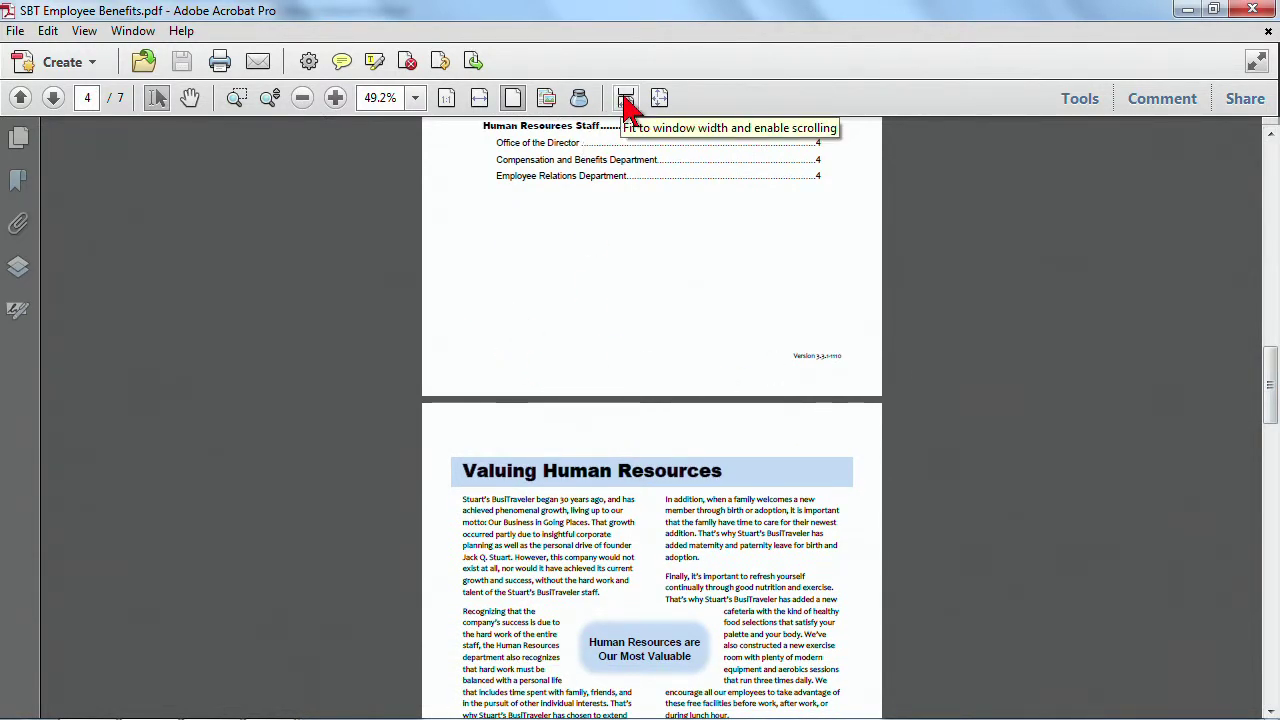
# Step: Switch the page display to Two Page View, browse to the last page and return to page 1
pyautogui.click(85, 36)
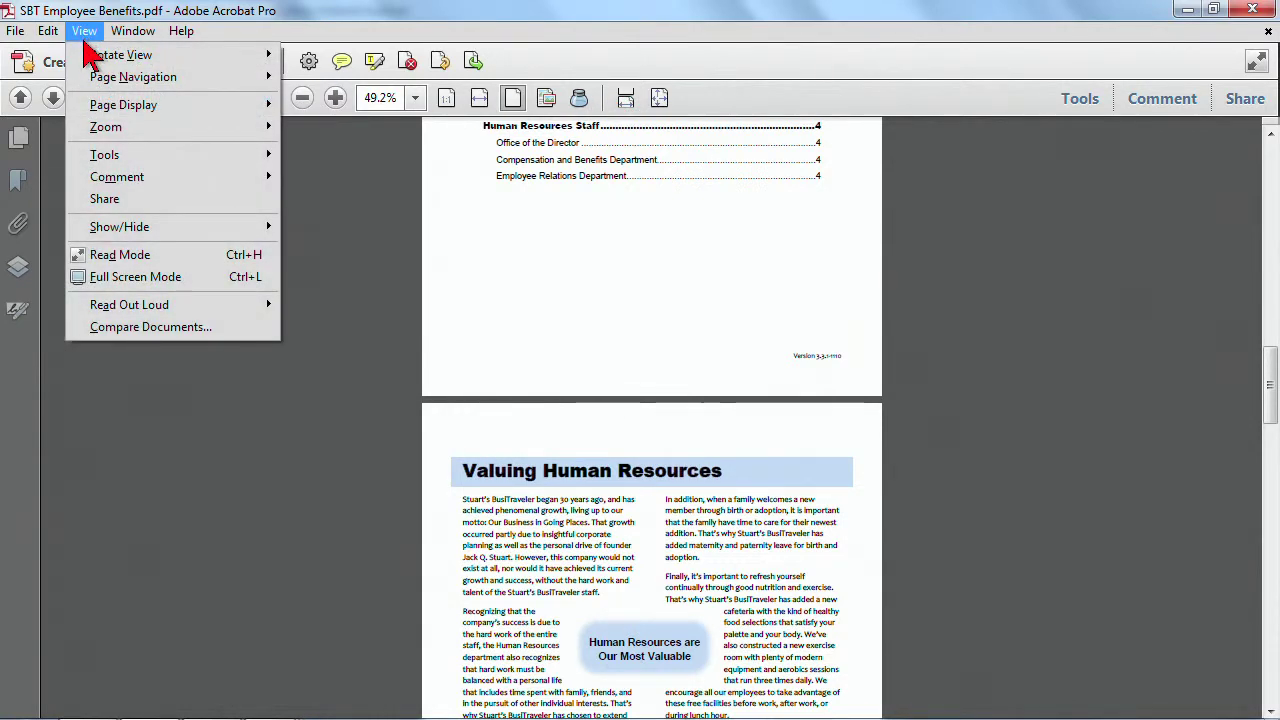
pyautogui.moveTo(95, 108)
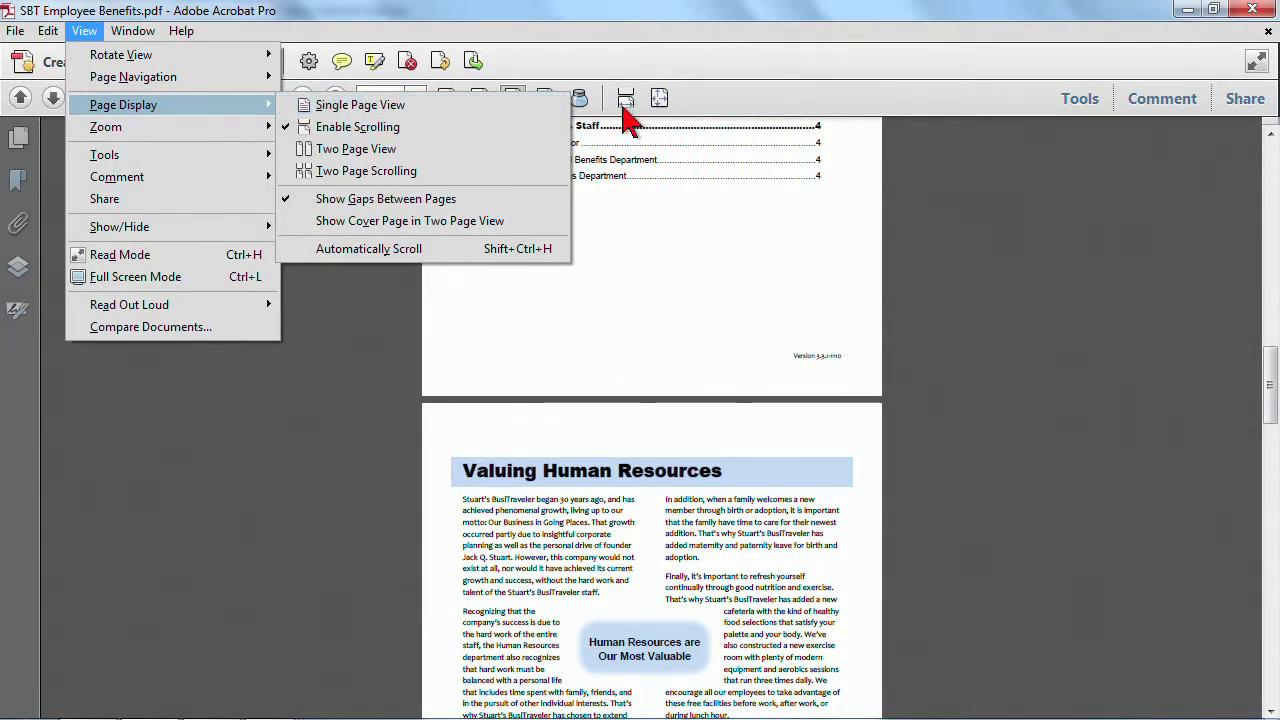
pyautogui.click(356, 149)
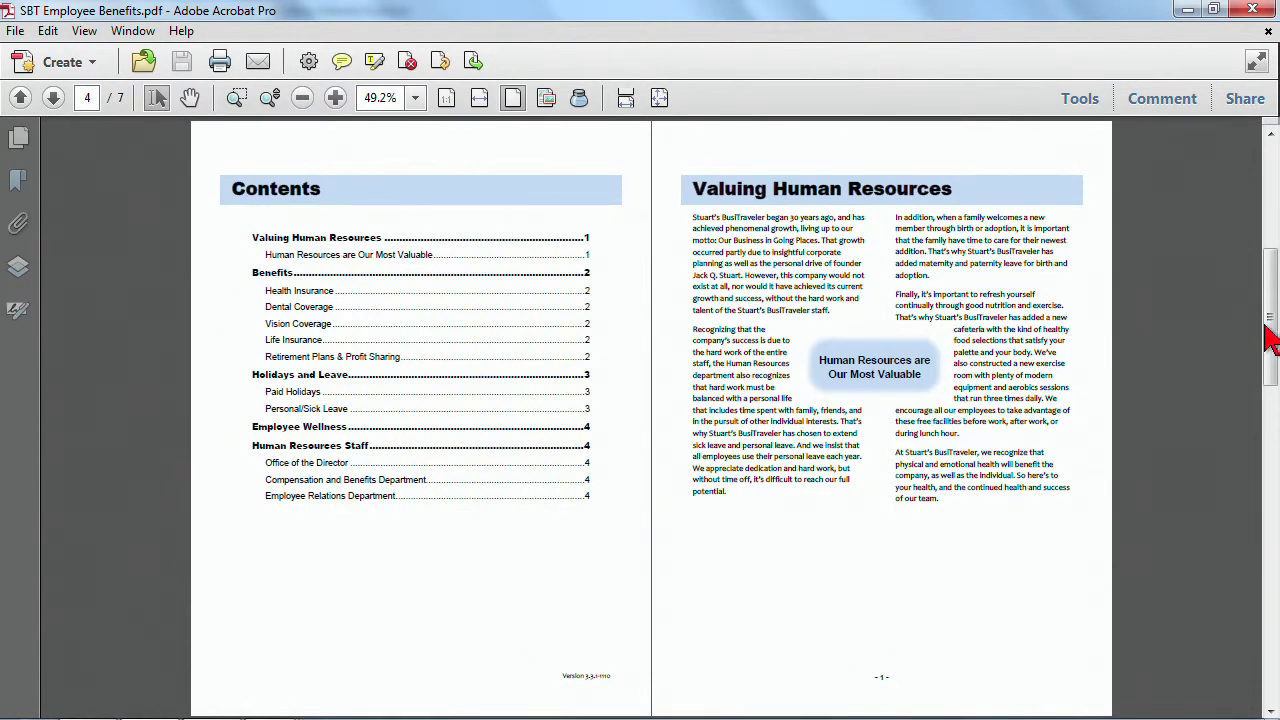
pyautogui.moveTo(1272, 320); pyautogui.dragTo(1273, 288)
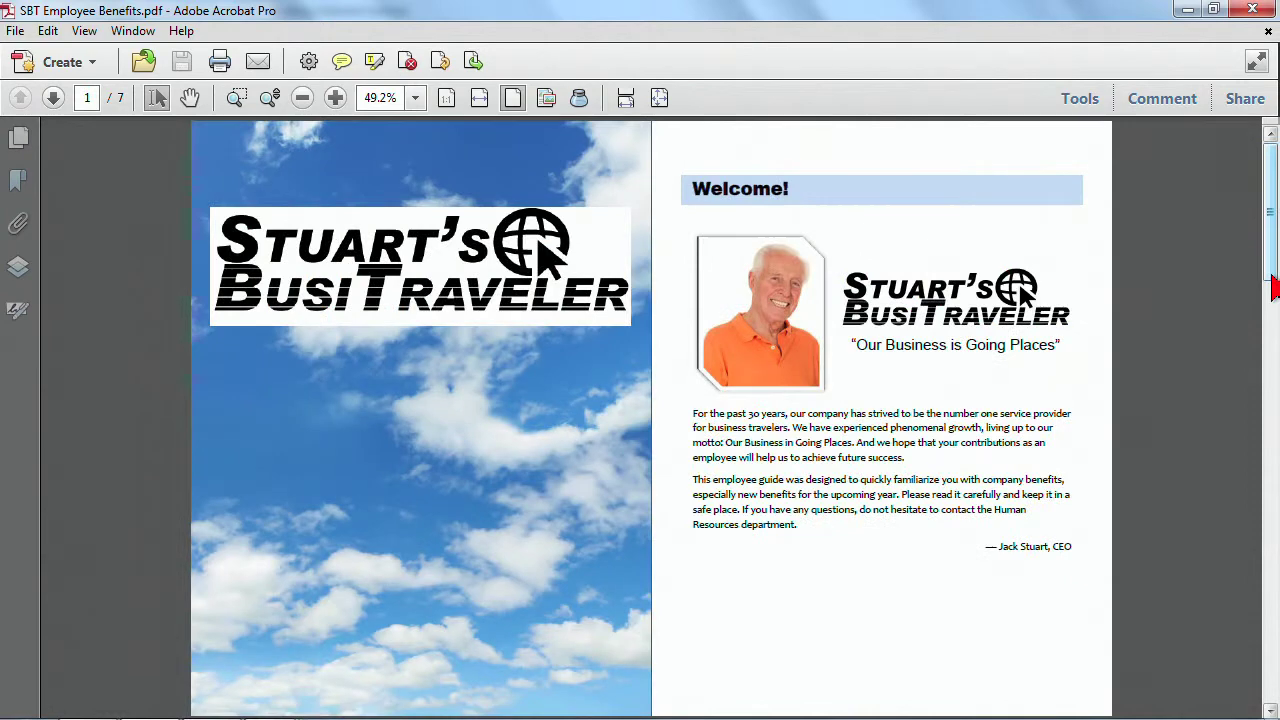
pyautogui.moveTo(1270, 238); pyautogui.dragTo(1270, 343)
pyautogui.press('End')
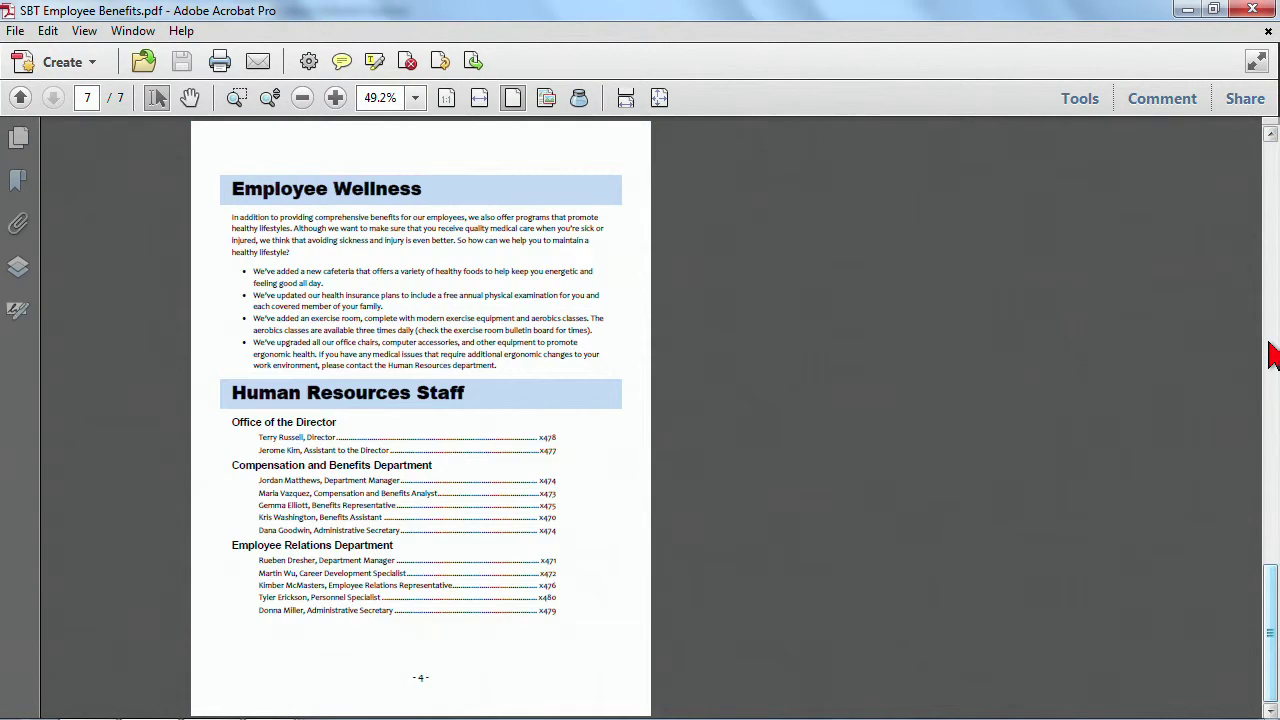
pyautogui.press('pageup')
pyautogui.press('pageup')
pyautogui.press('pageup')
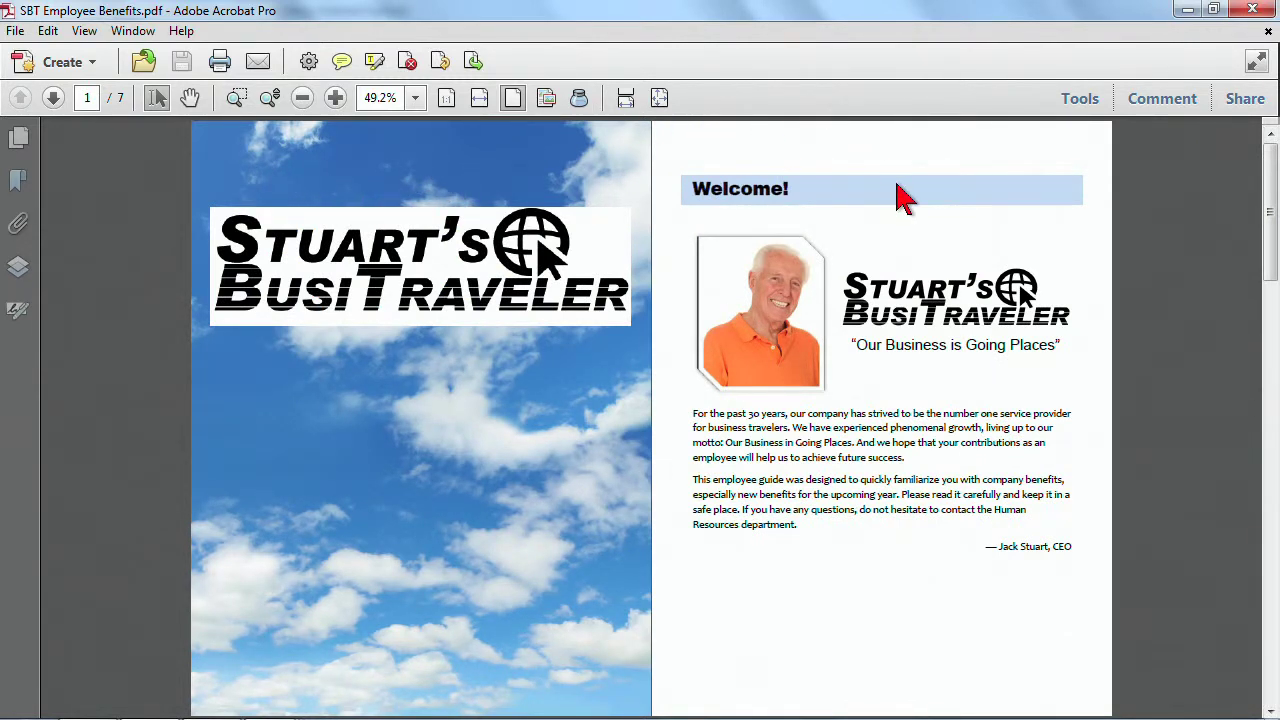
# Step: Turn on Show Cover Page in Two Page View and browse to the Valuing Human Resources and Benefits spread
pyautogui.click(84, 31)
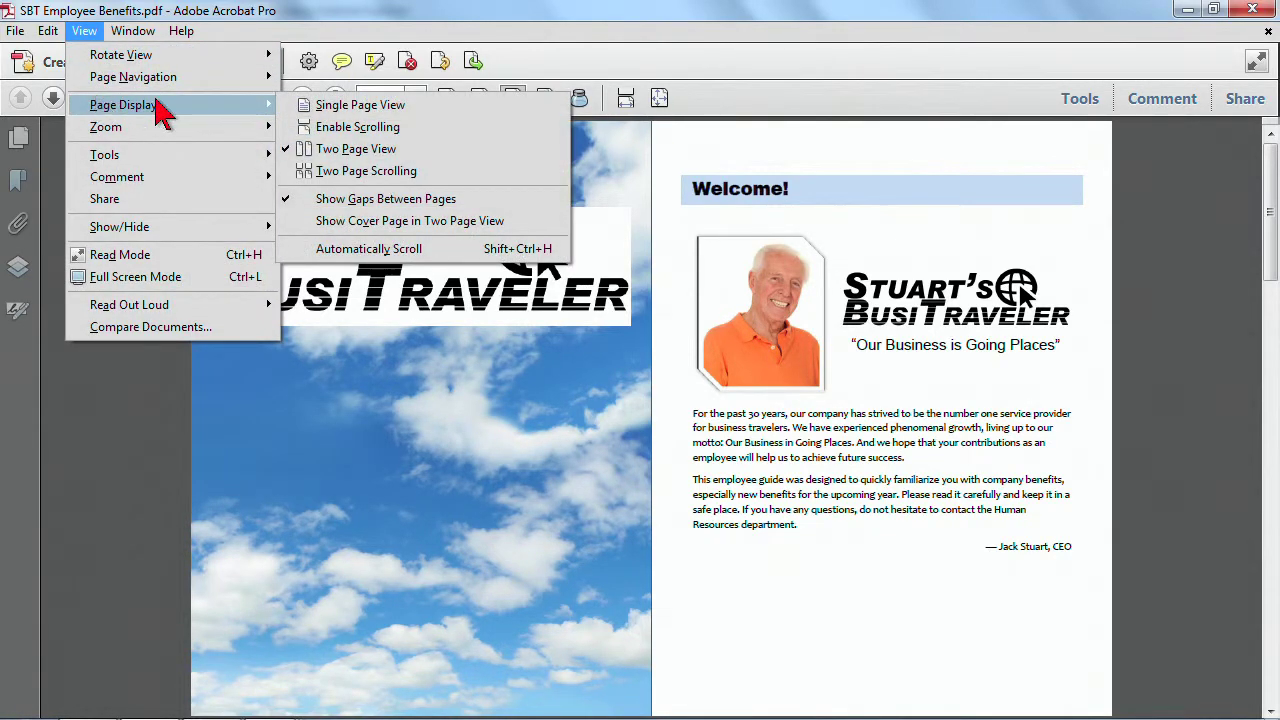
pyautogui.click(318, 224)
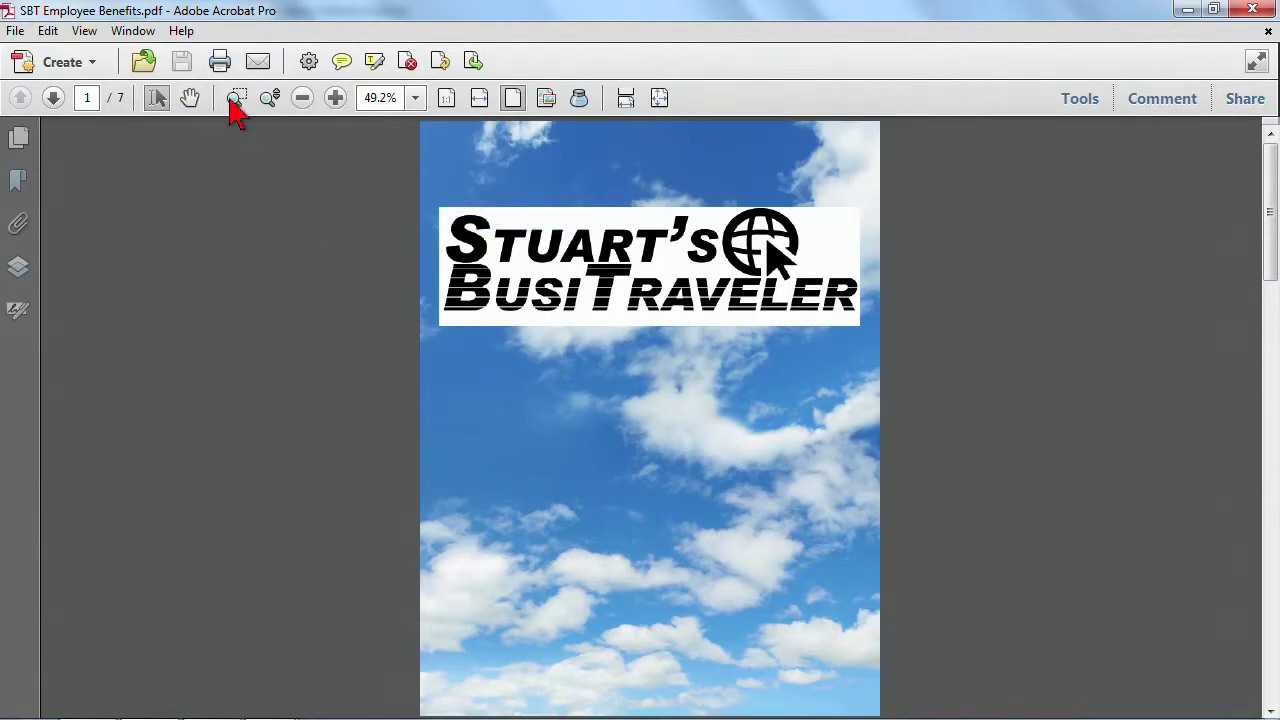
pyautogui.moveTo(1272, 215); pyautogui.dragTo(1272, 338)
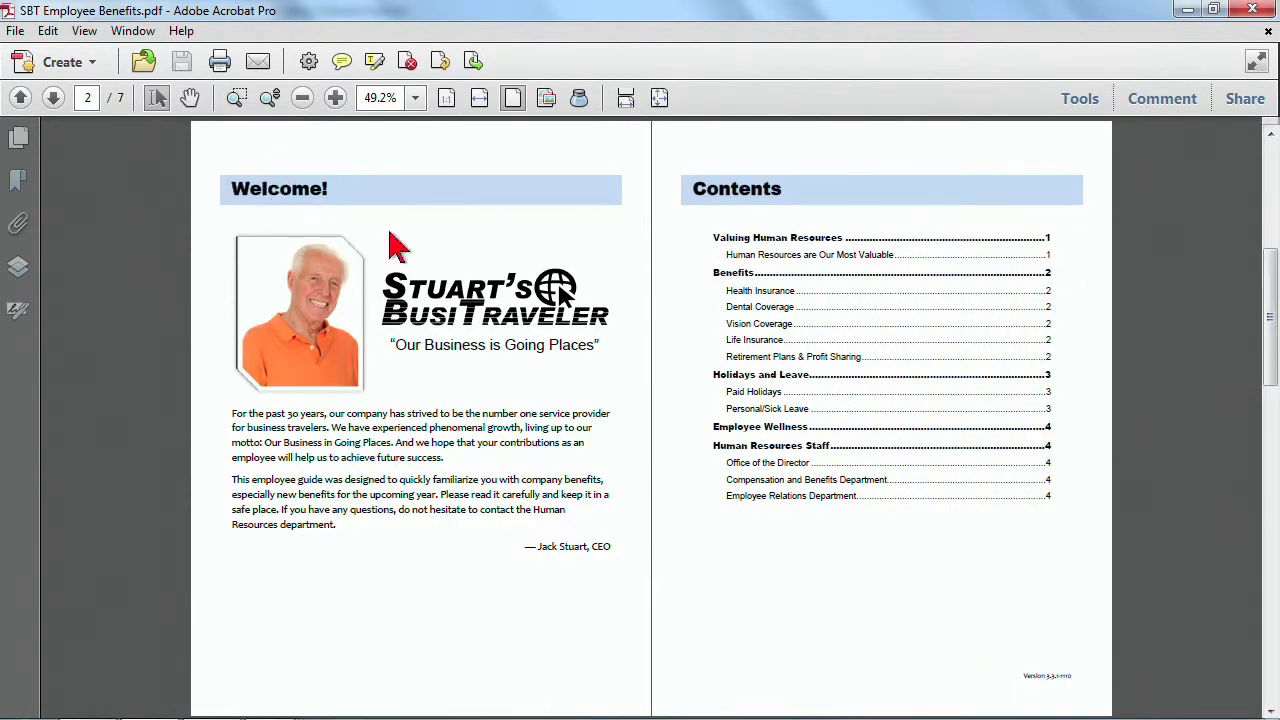
pyautogui.moveTo(1272, 340); pyautogui.dragTo(1274, 468)
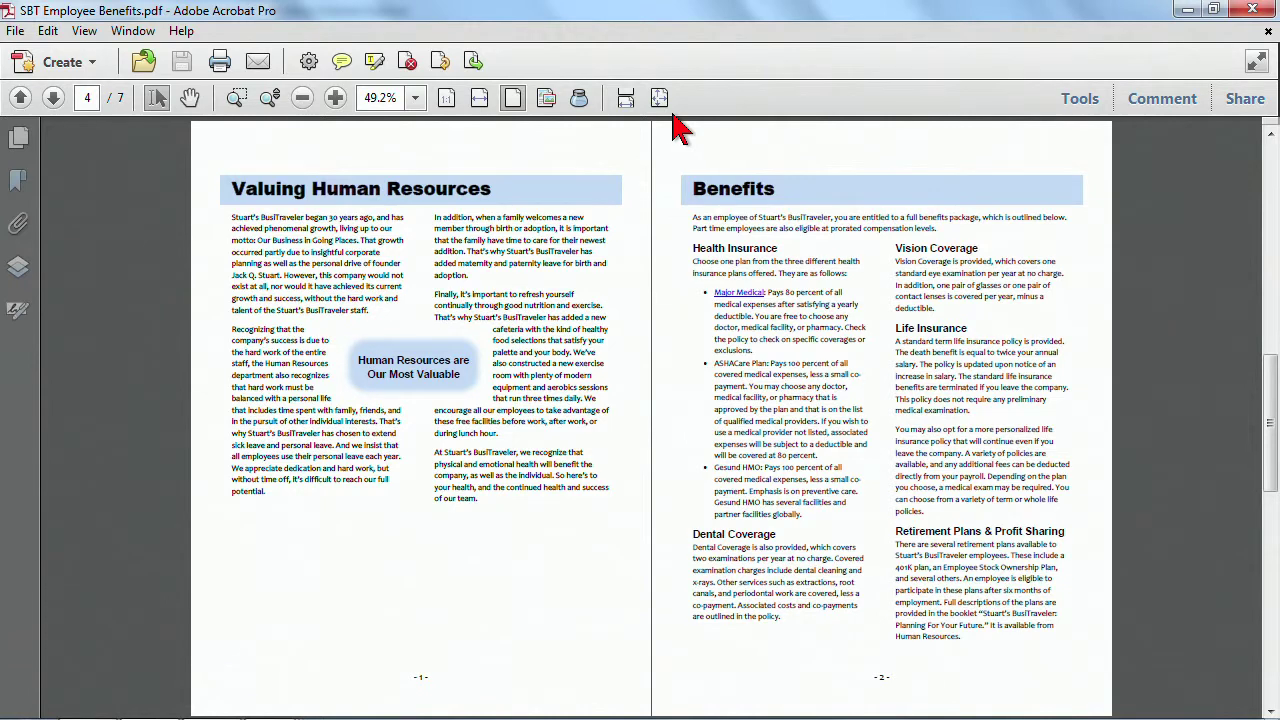
# Step: Show the grid over the pages
pyautogui.click(85, 33)
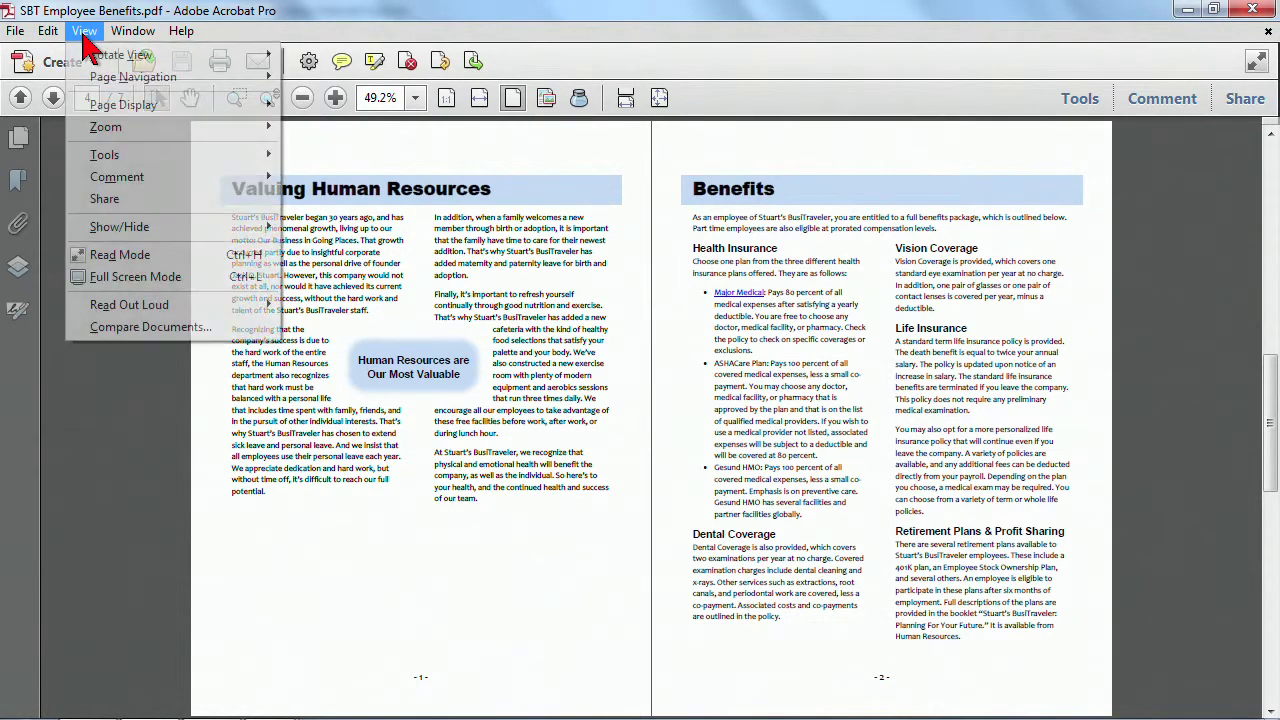
pyautogui.moveTo(95, 85)
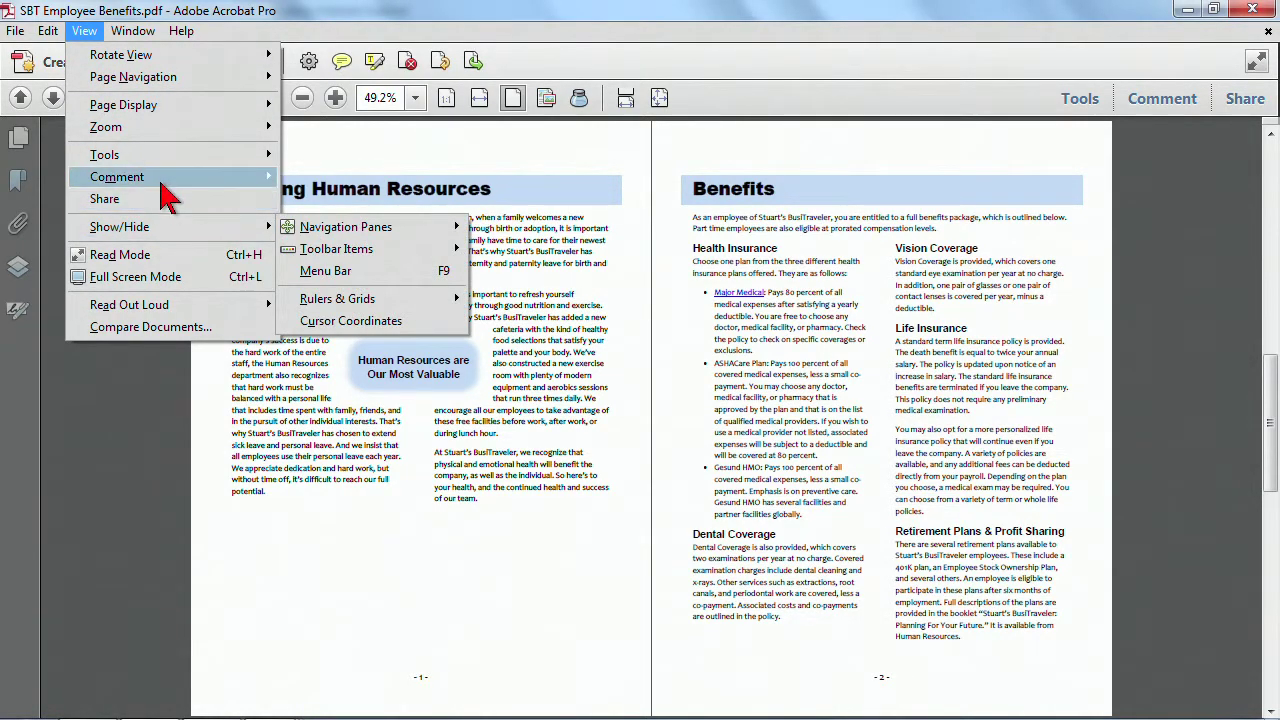
pyautogui.moveTo(209, 230)
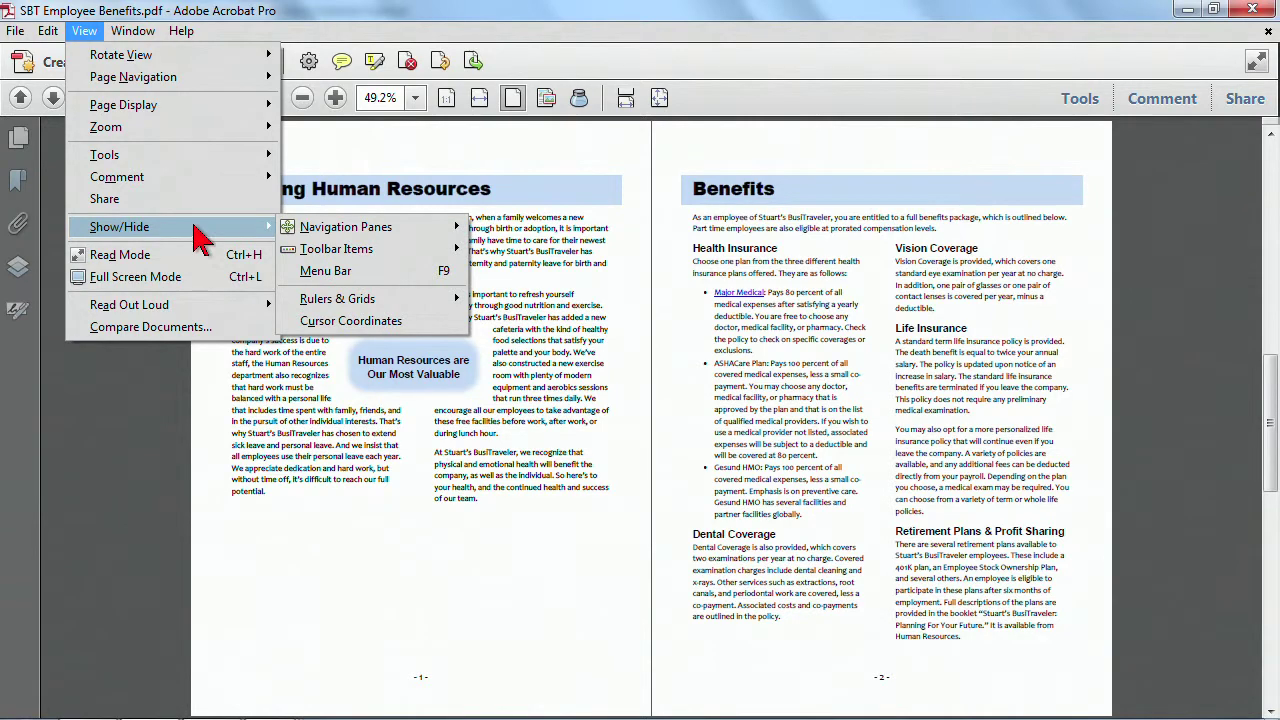
pyautogui.moveTo(358, 310)
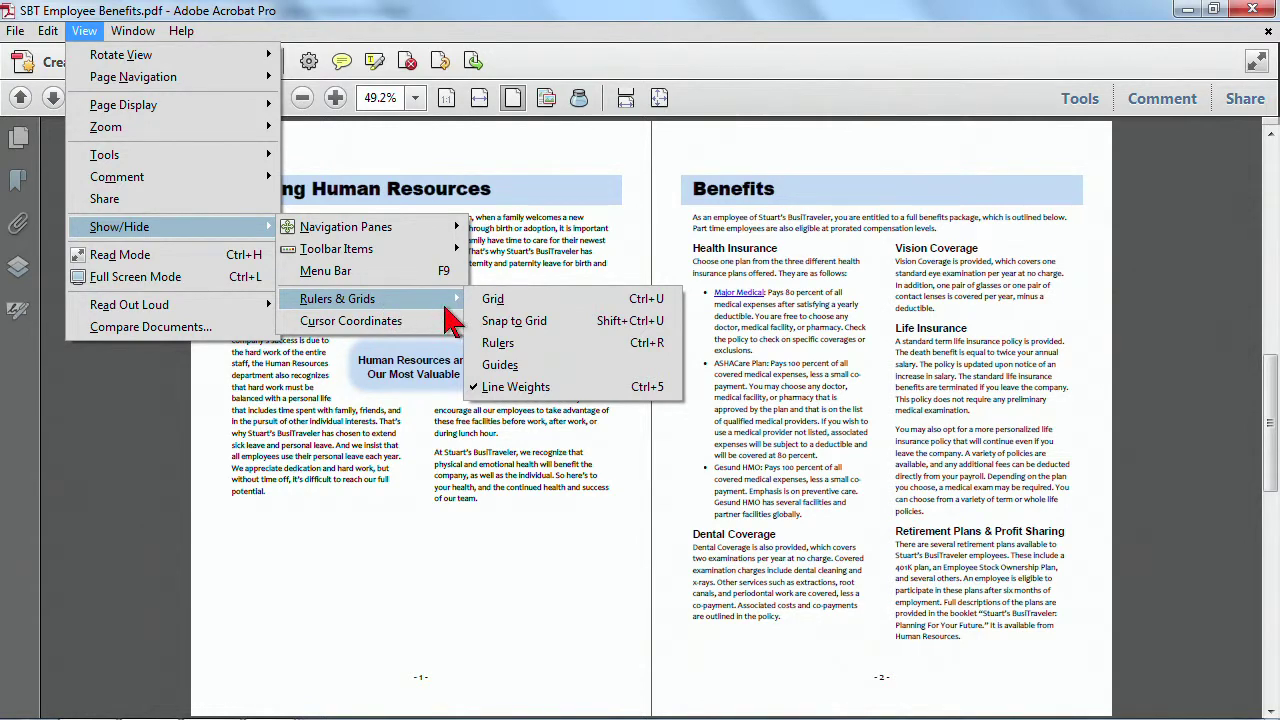
pyautogui.click(493, 299)
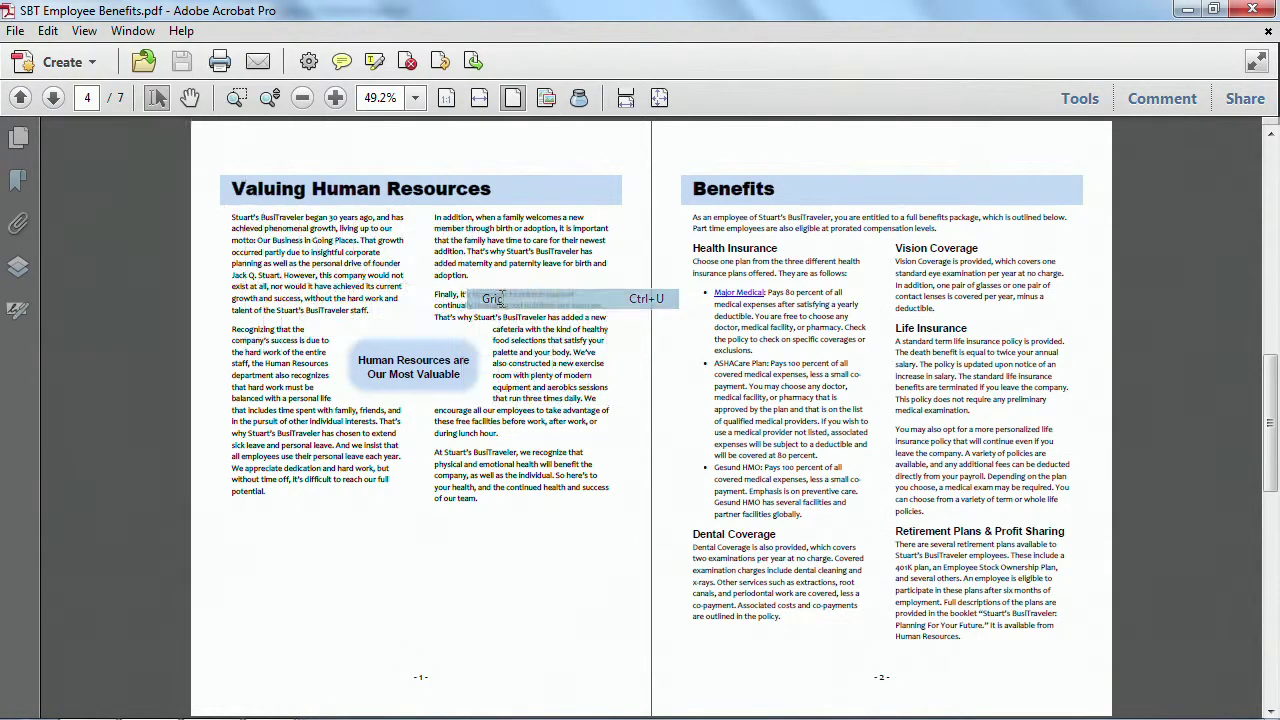
# Step: Show the rulers around the document and hide them again
pyautogui.click(84, 31)
pyautogui.moveTo(112, 236)
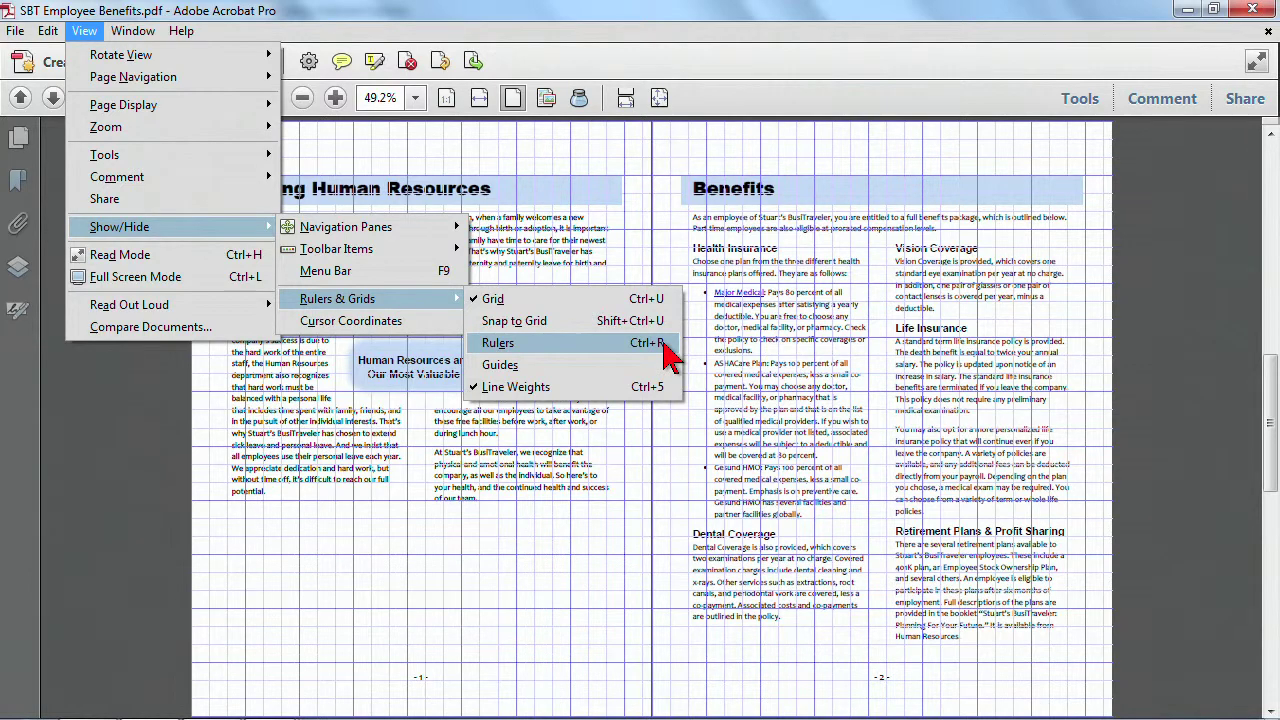
pyautogui.click(500, 342)
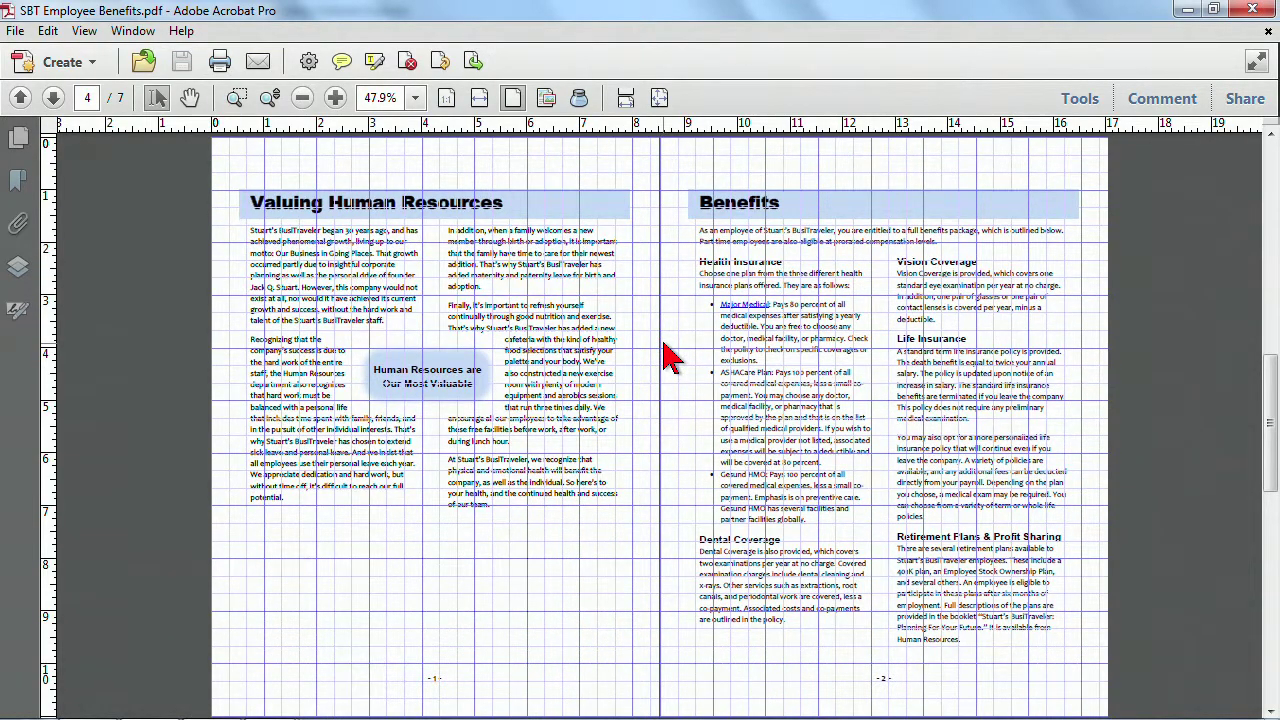
pyautogui.hotkey('ctrl', 'r')
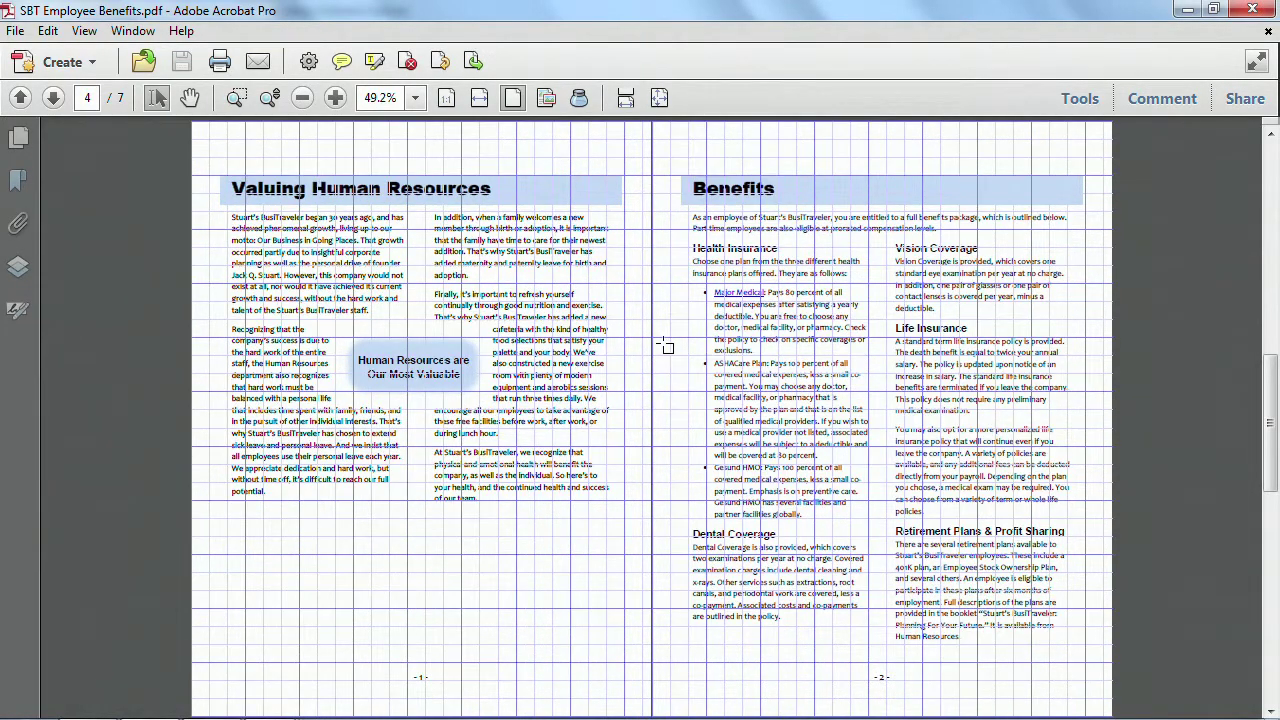
# Step: Hide the page grid and reopen the recent file SBT Employee Benefits.pdf
pyautogui.hotkey('ctrl', 'u')
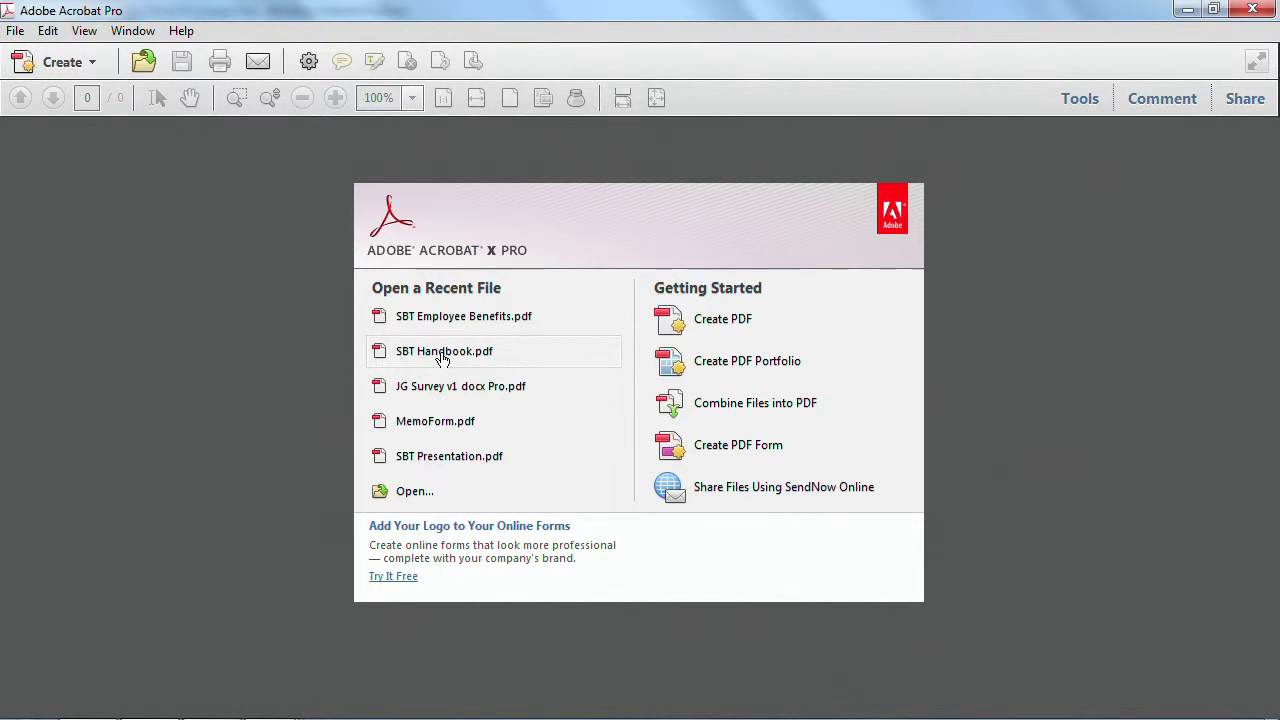
pyautogui.click(452, 318)
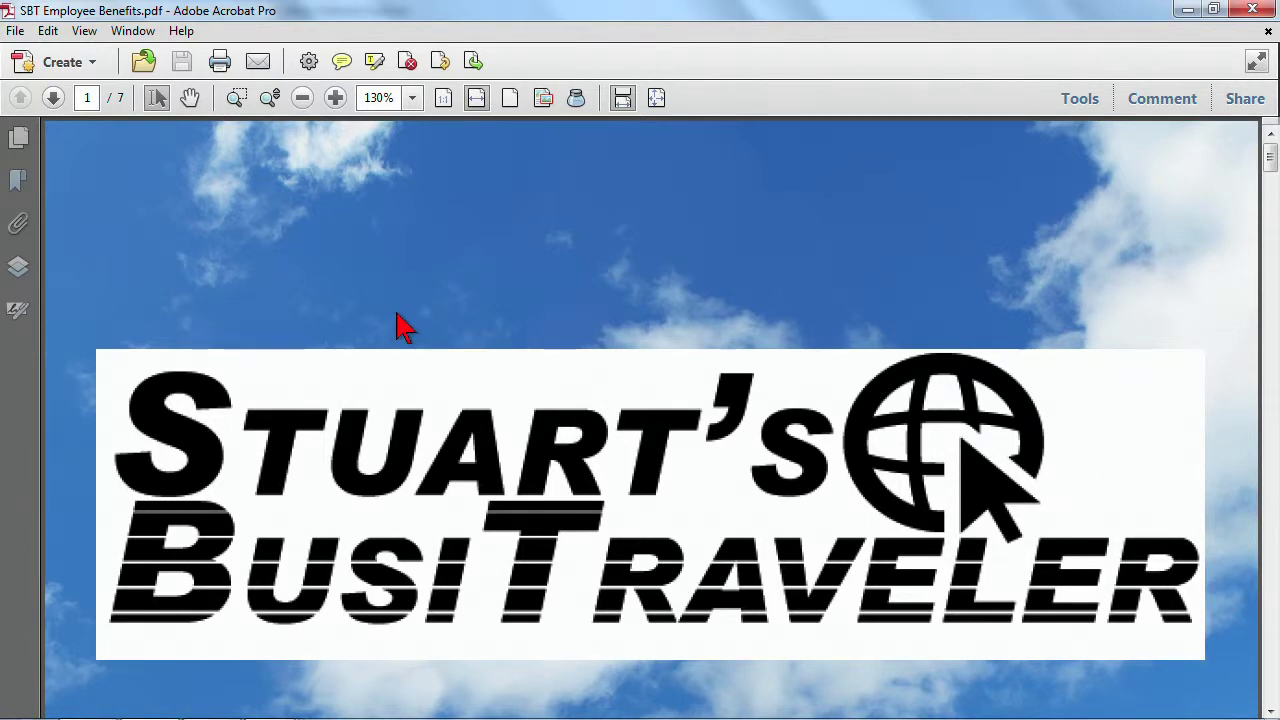
# Step: Set the default page layout to Single Page Continuous and the default zoom to Fit Page in the Page Display preferences
pyautogui.click(15, 31)
pyautogui.moveTo(48, 35)
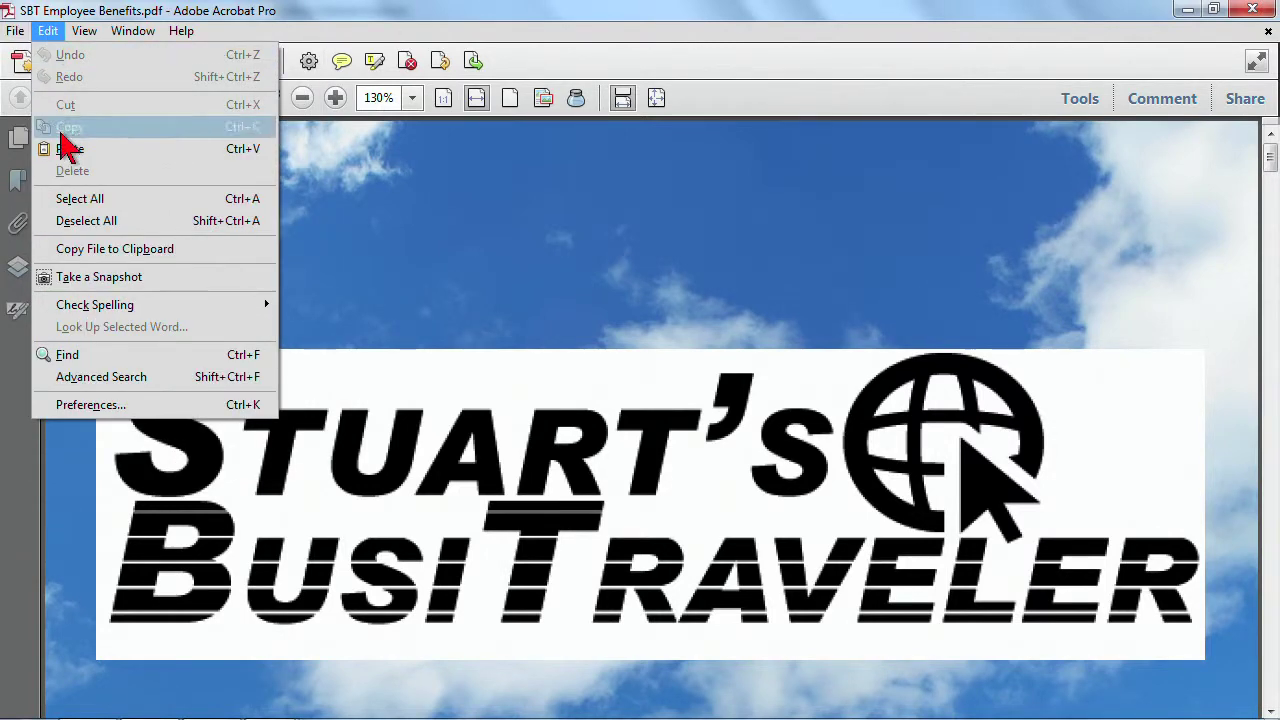
pyautogui.click(105, 406)
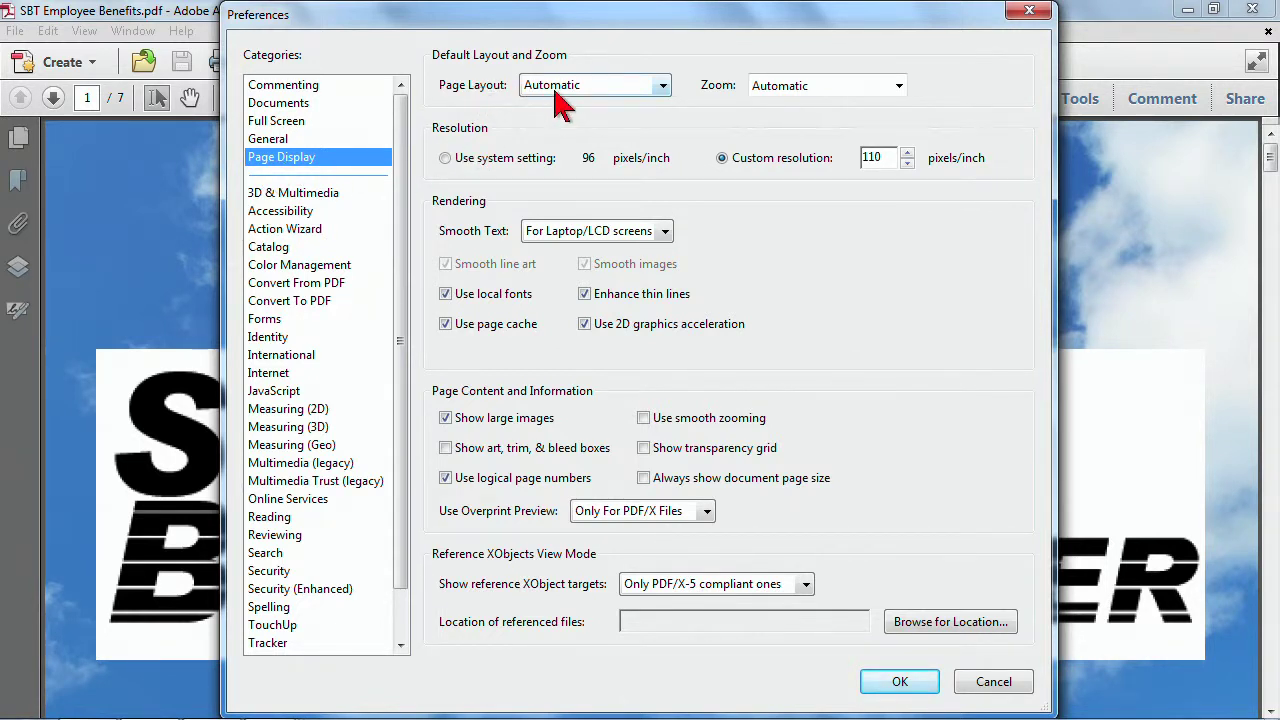
pyautogui.click(664, 88)
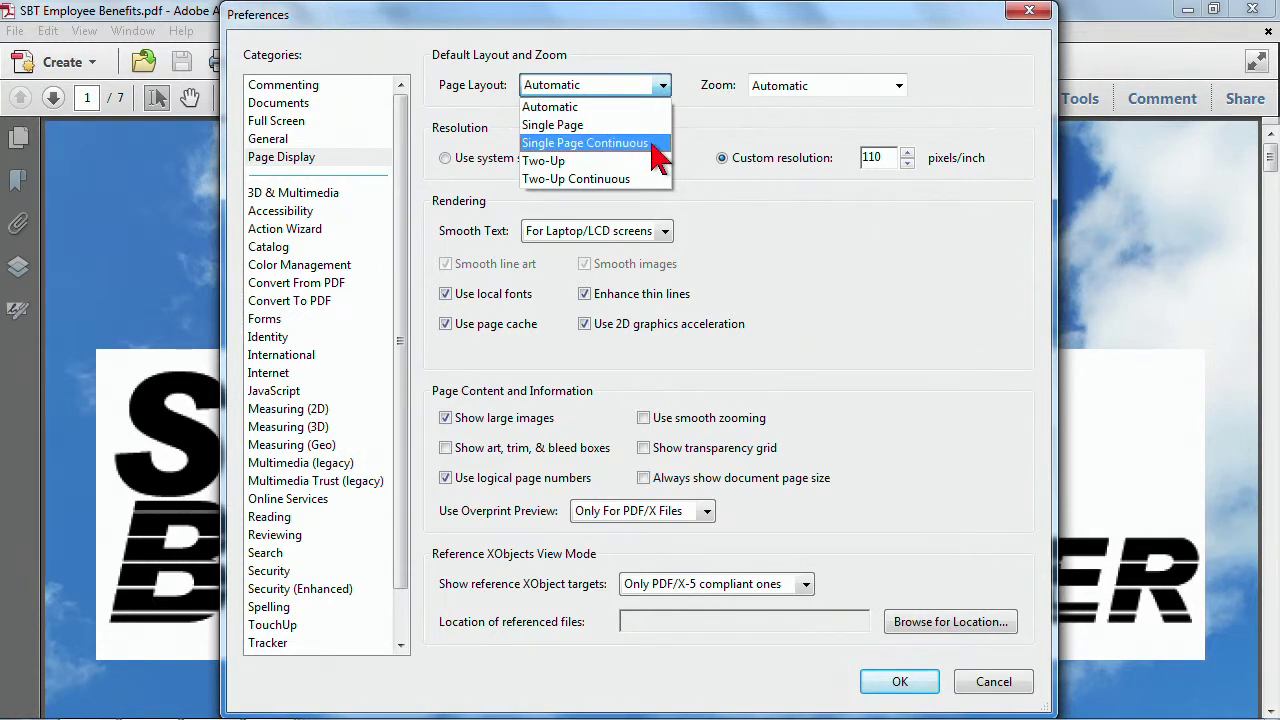
pyautogui.click(651, 145)
pyautogui.click(897, 88)
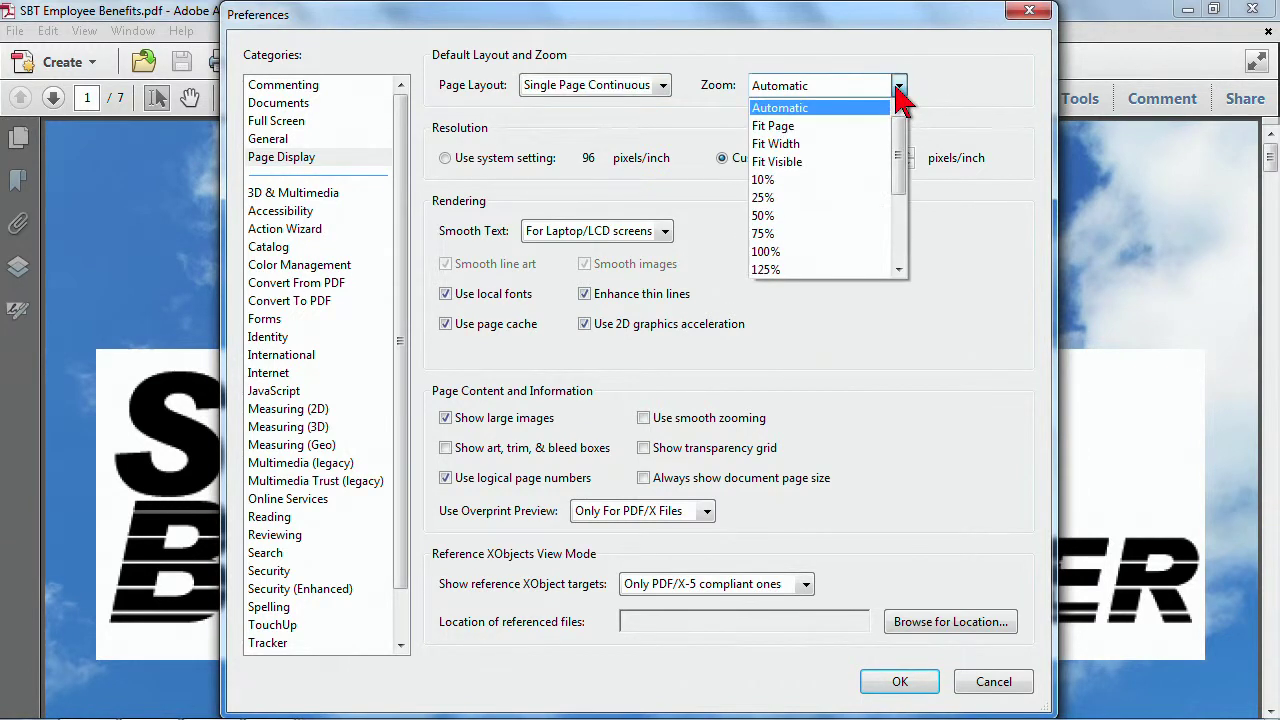
pyautogui.click(821, 134)
pyautogui.click(899, 87)
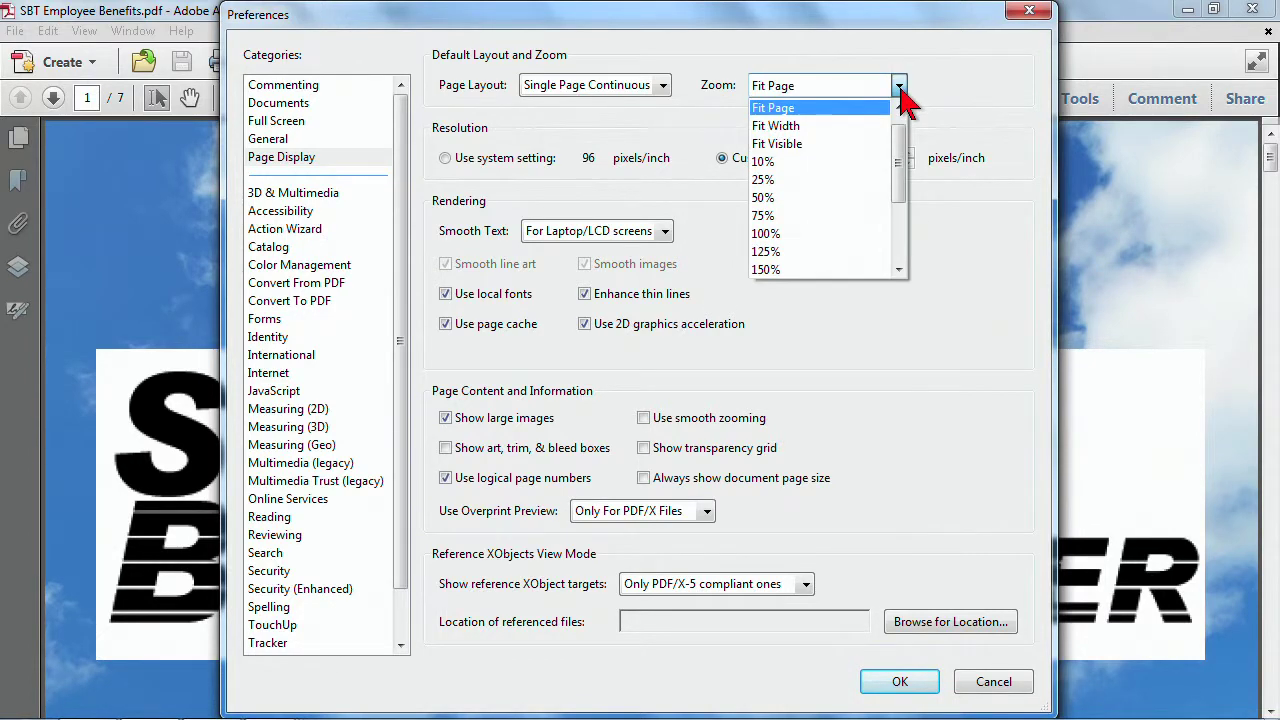
pyautogui.click(900, 87)
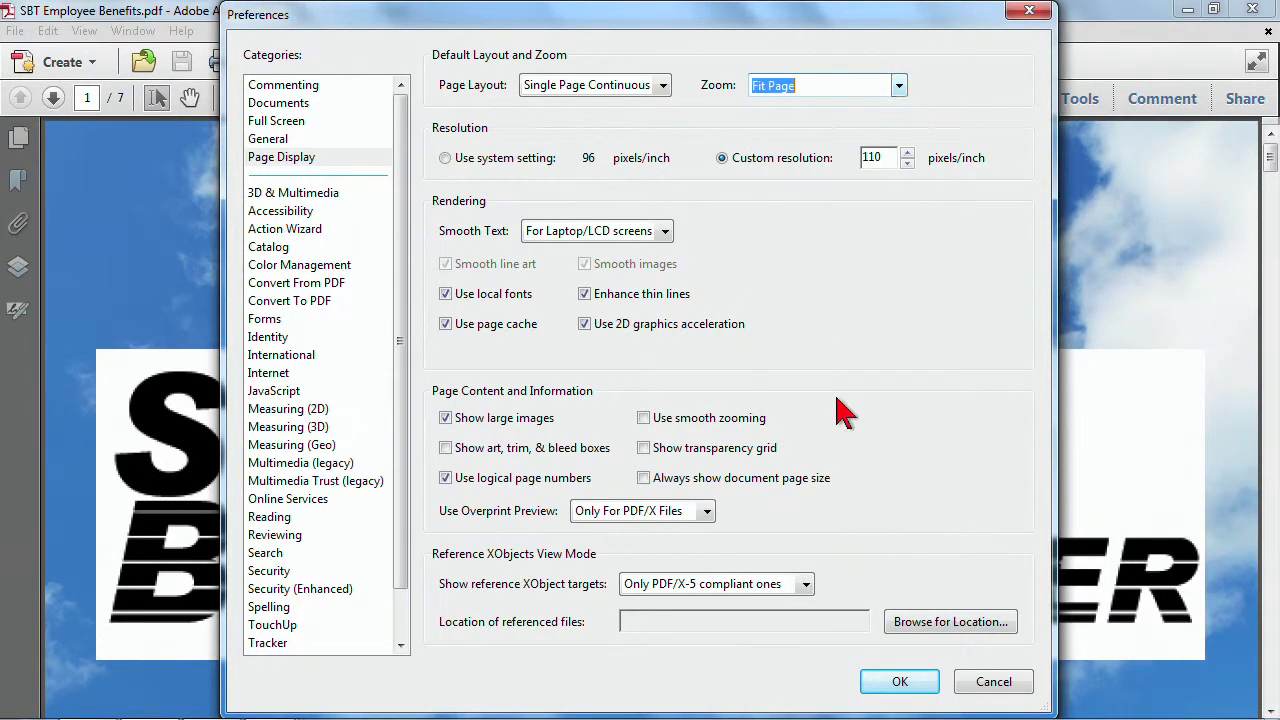
pyautogui.click(905, 681)
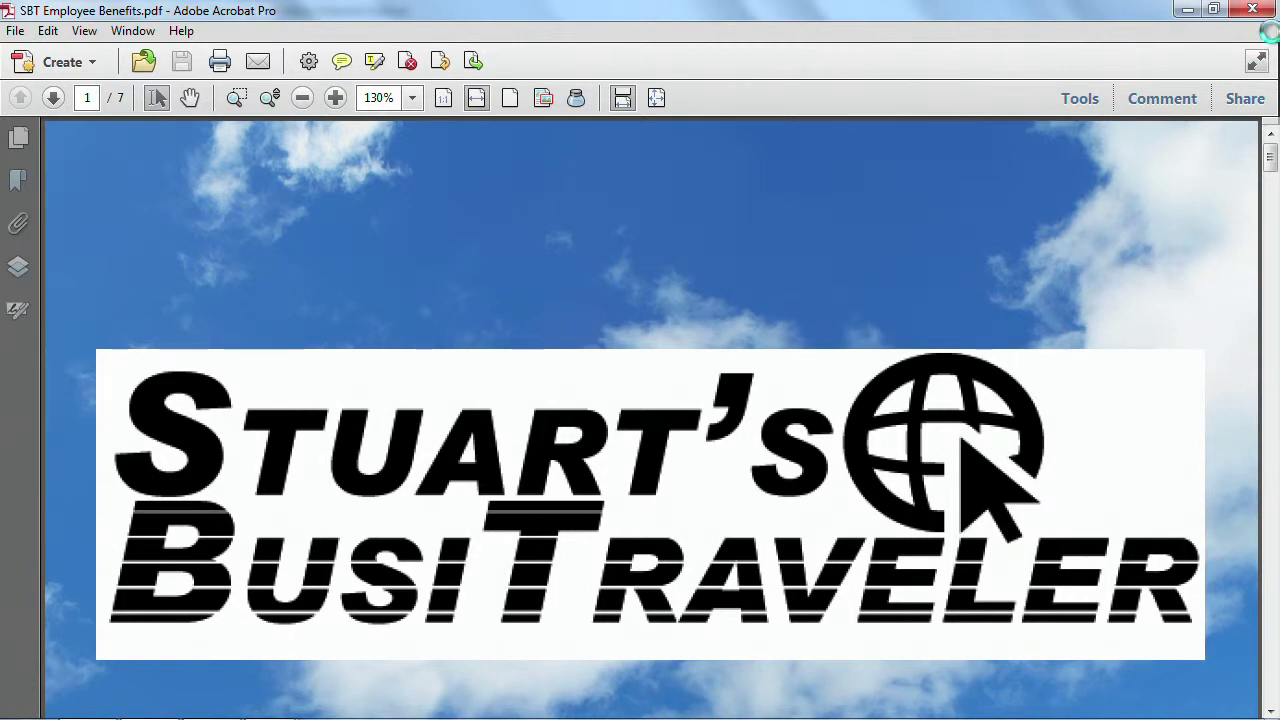
# Step: Close and reopen SBT Employee Benefits.pdf, close it again and open MemoForm.pdf to check the default view
pyautogui.click(1267, 31)
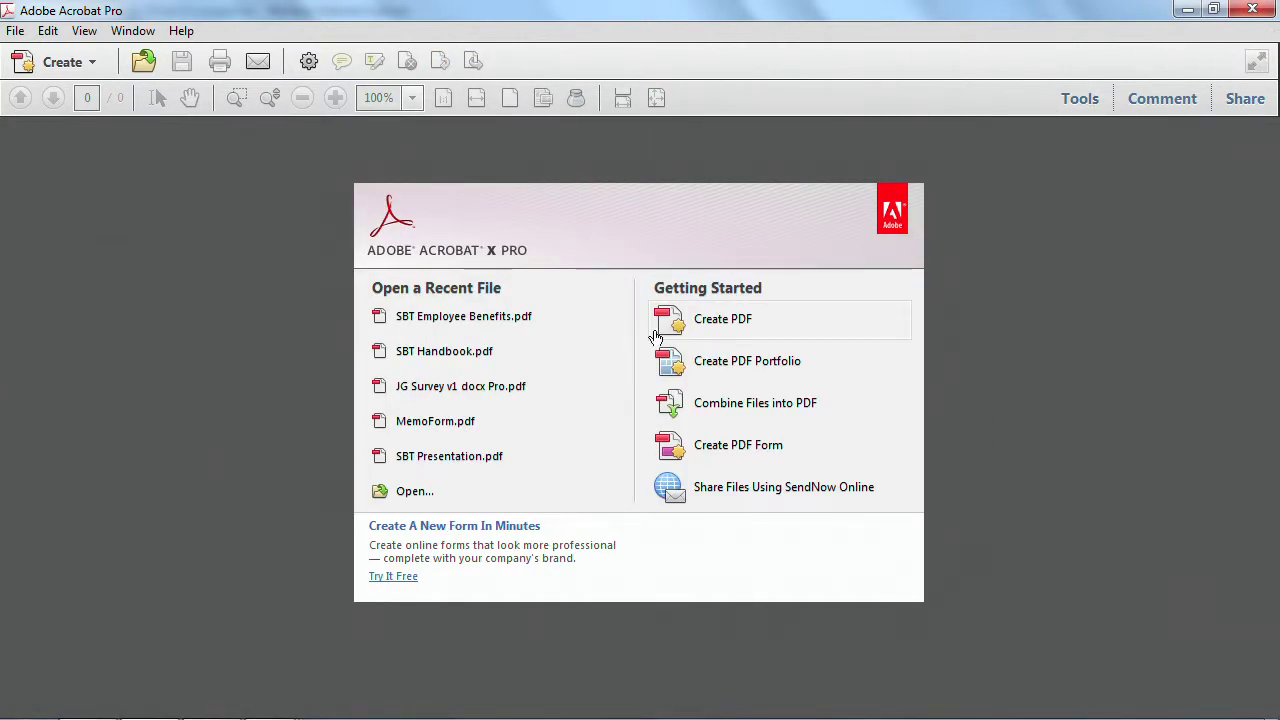
pyautogui.click(423, 327)
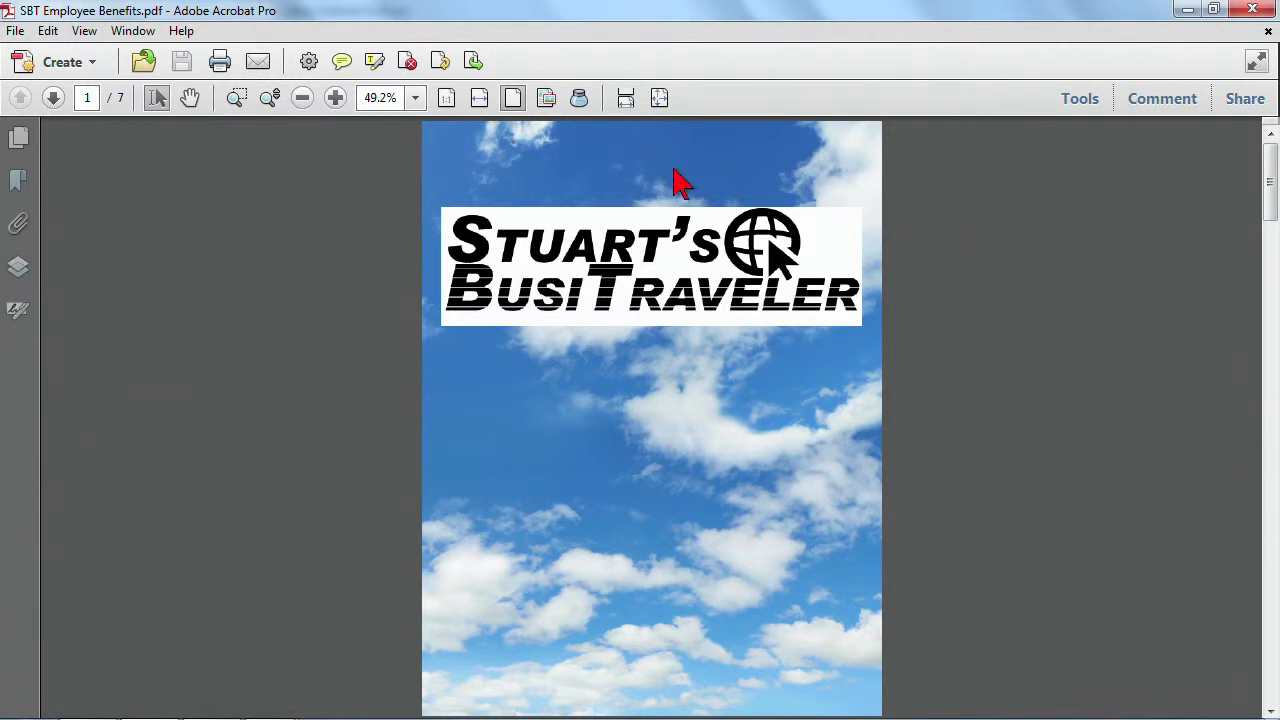
pyautogui.click(1268, 31)
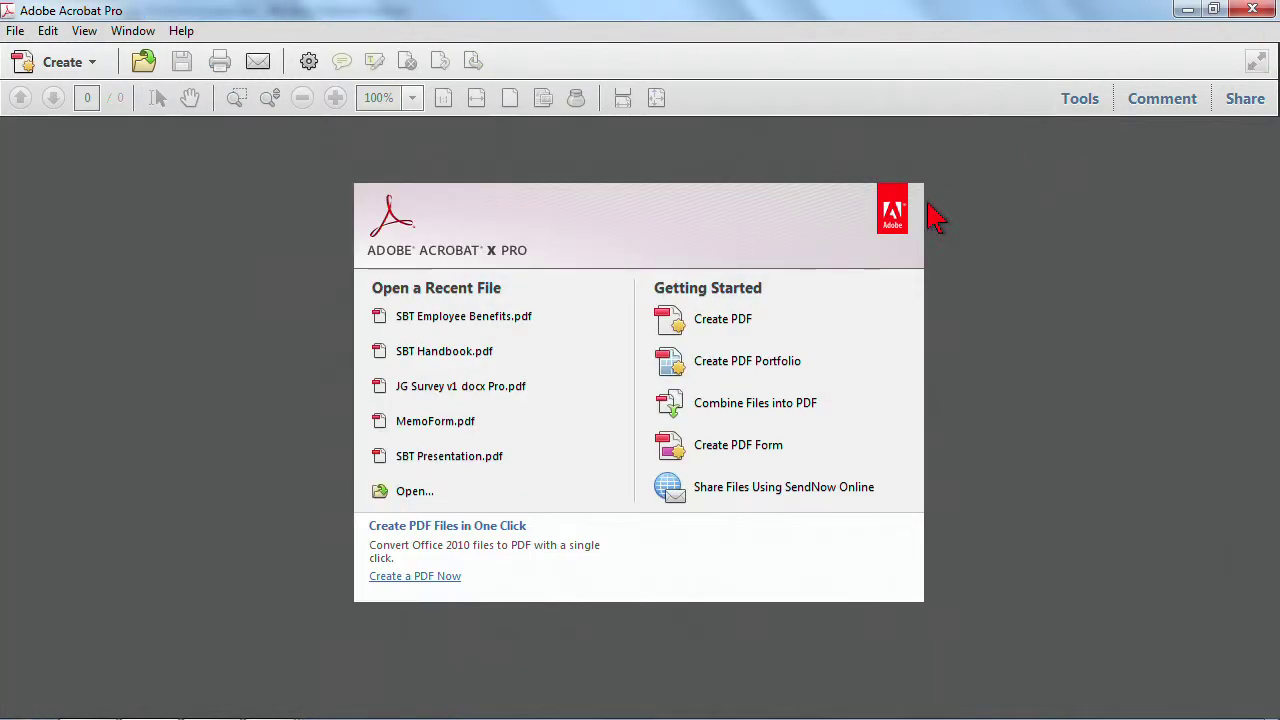
pyautogui.click(424, 424)
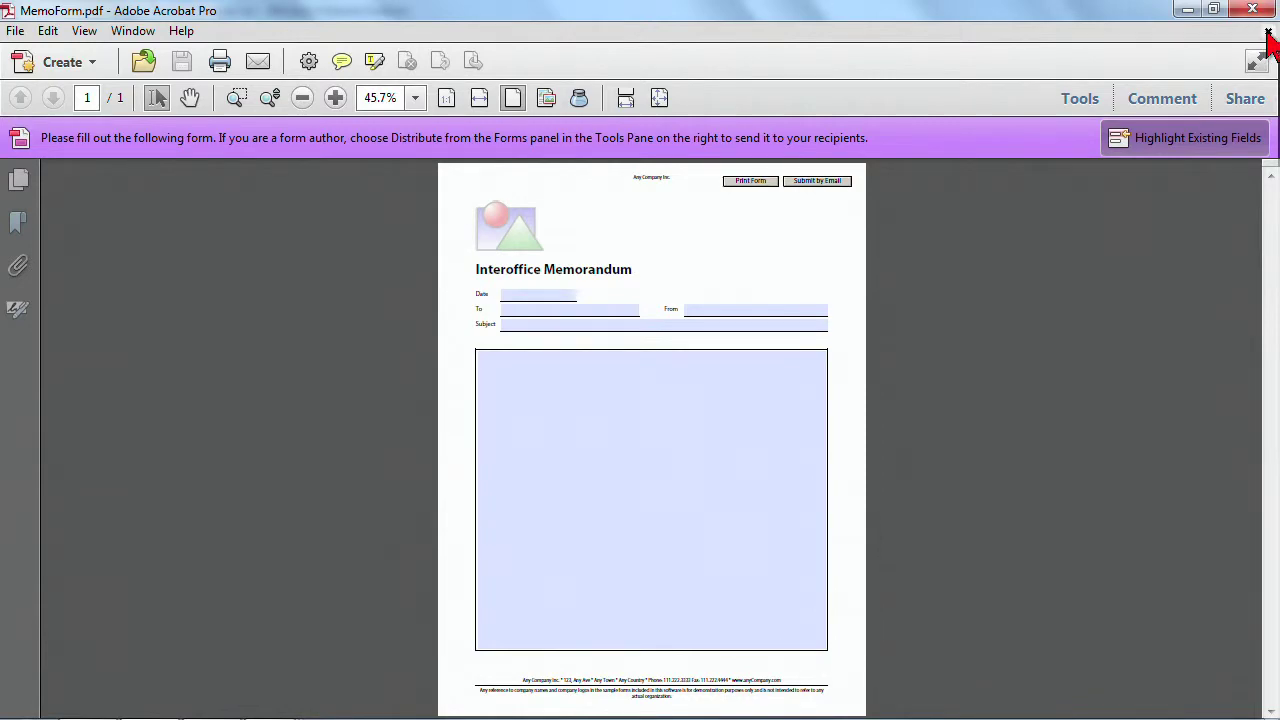
# Step: Close MemoForm.pdf and set both the default page layout and the default zoom to Automatic in the Page Display preferences
pyautogui.click(47, 31)
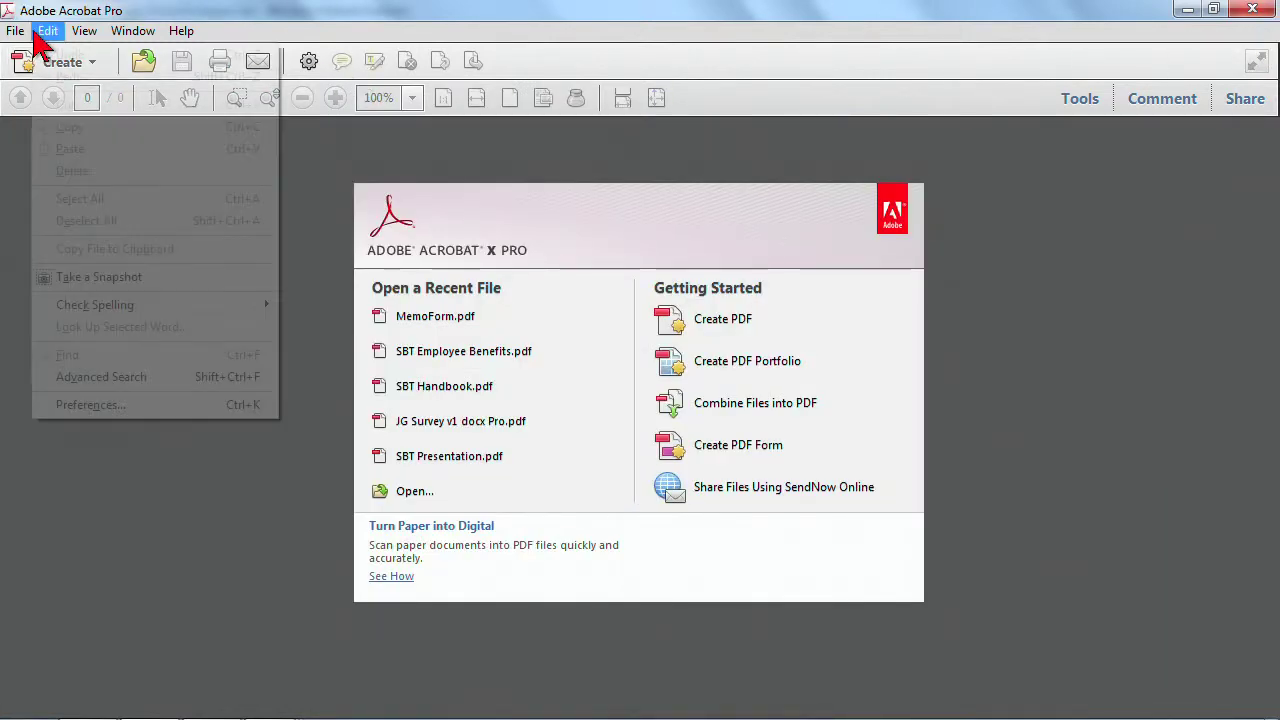
pyautogui.click(62, 404)
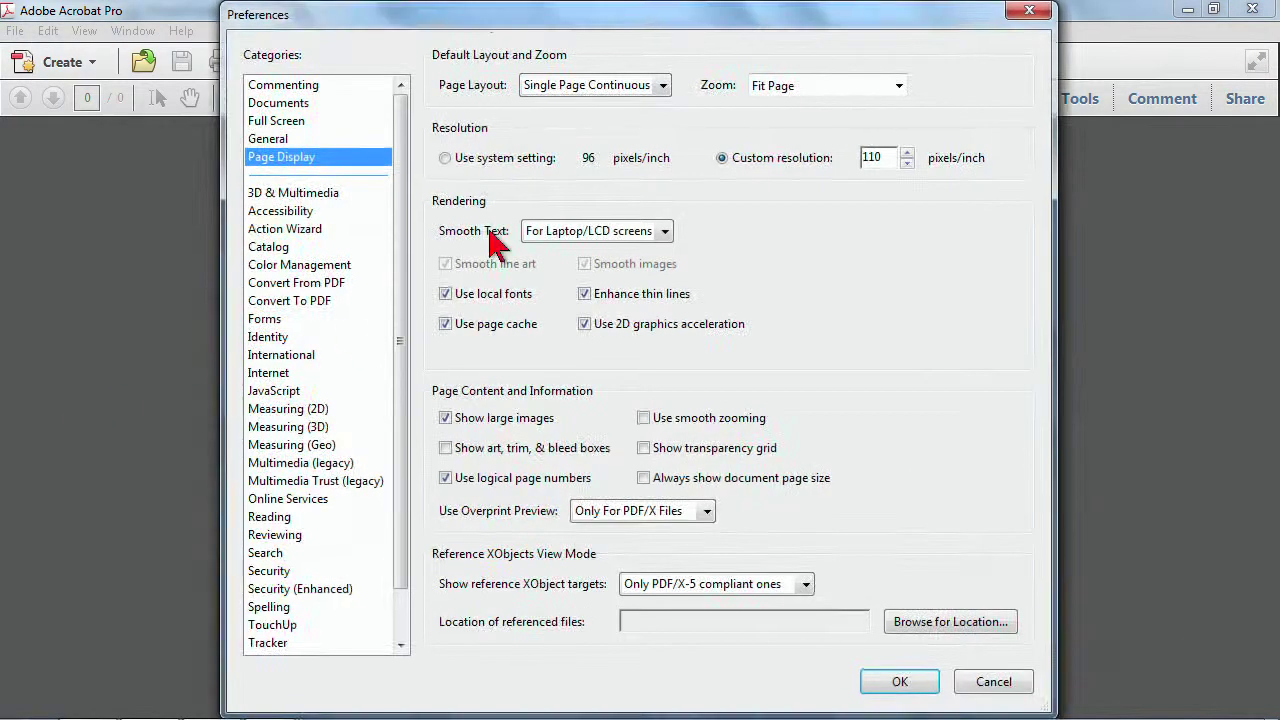
pyautogui.click(663, 86)
pyautogui.click(655, 106)
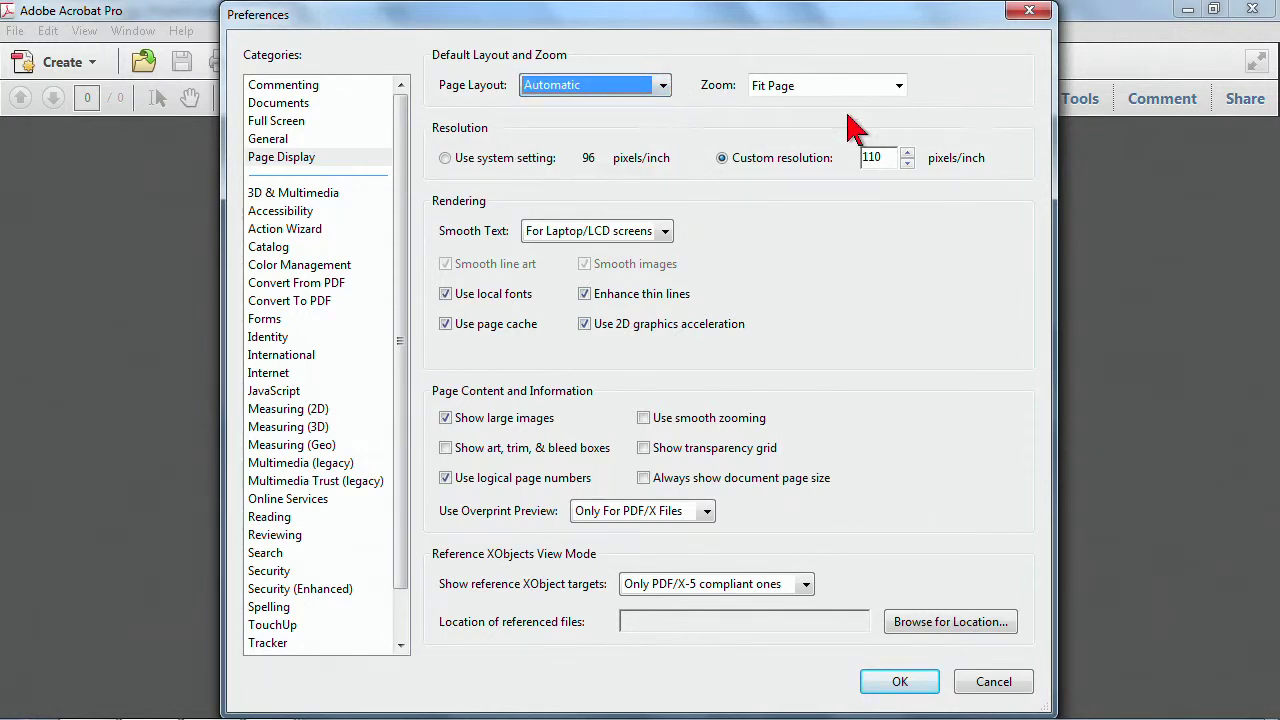
pyautogui.click(901, 88)
pyautogui.moveTo(898, 134); pyautogui.dragTo(898, 110)
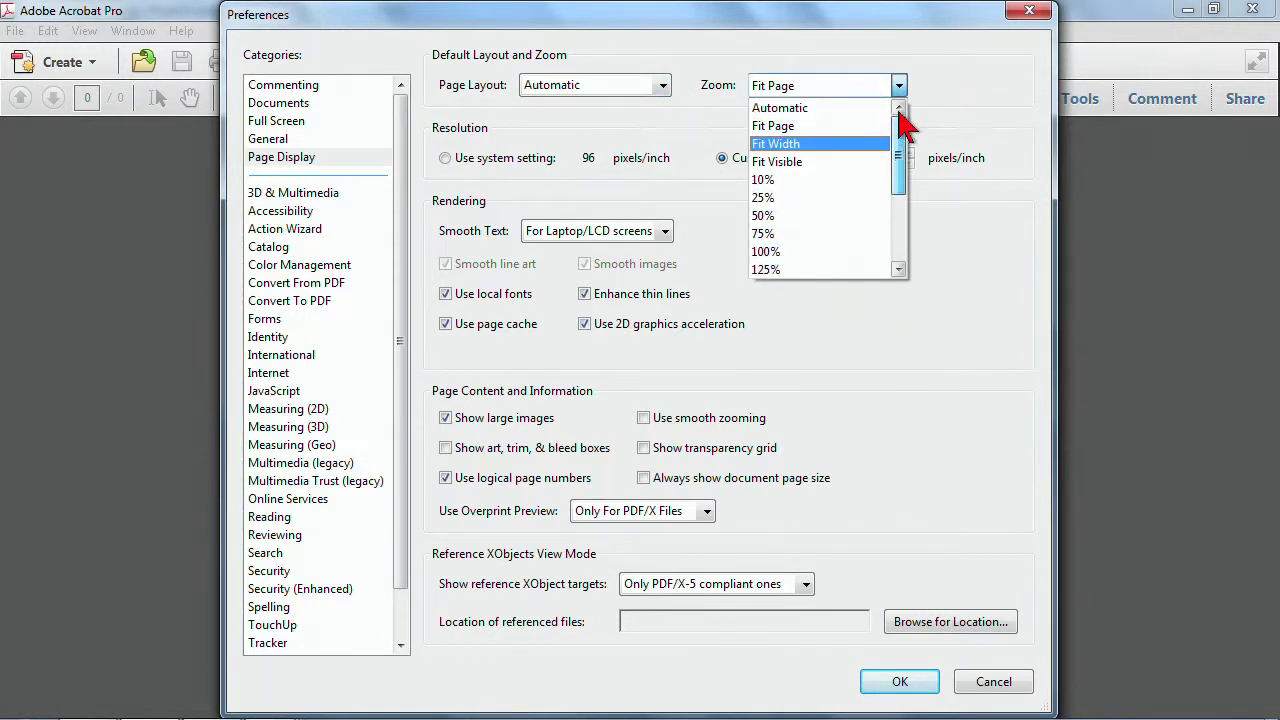
pyautogui.click(848, 110)
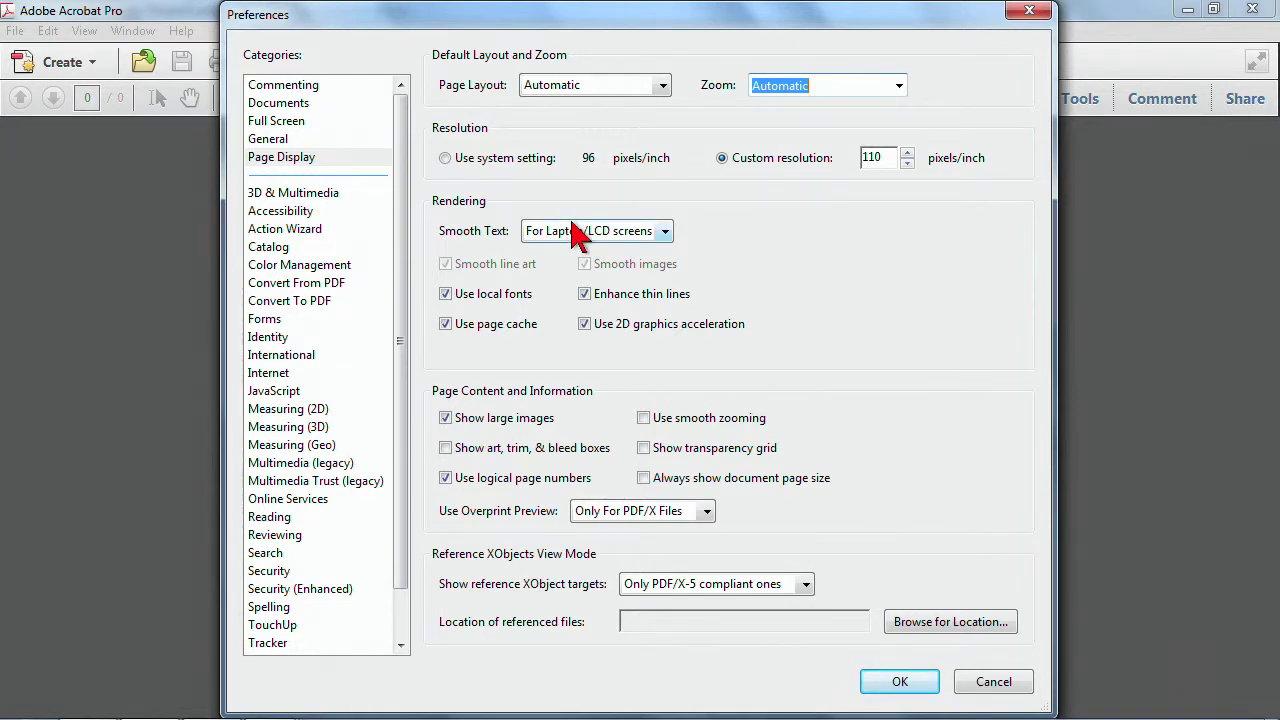
pyautogui.click(900, 681)
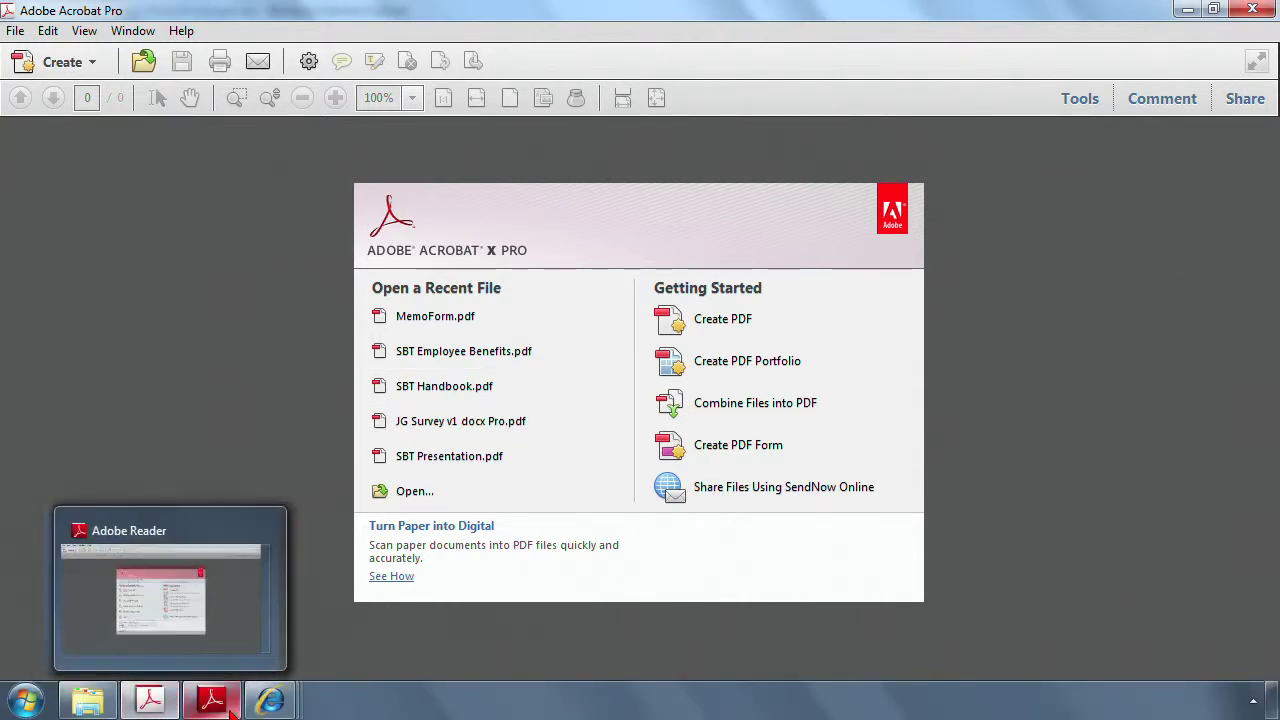
# Step: Switch to Adobe Reader and open the recent file SBT Employee Benefits.pdf
pyautogui.click(226, 705)
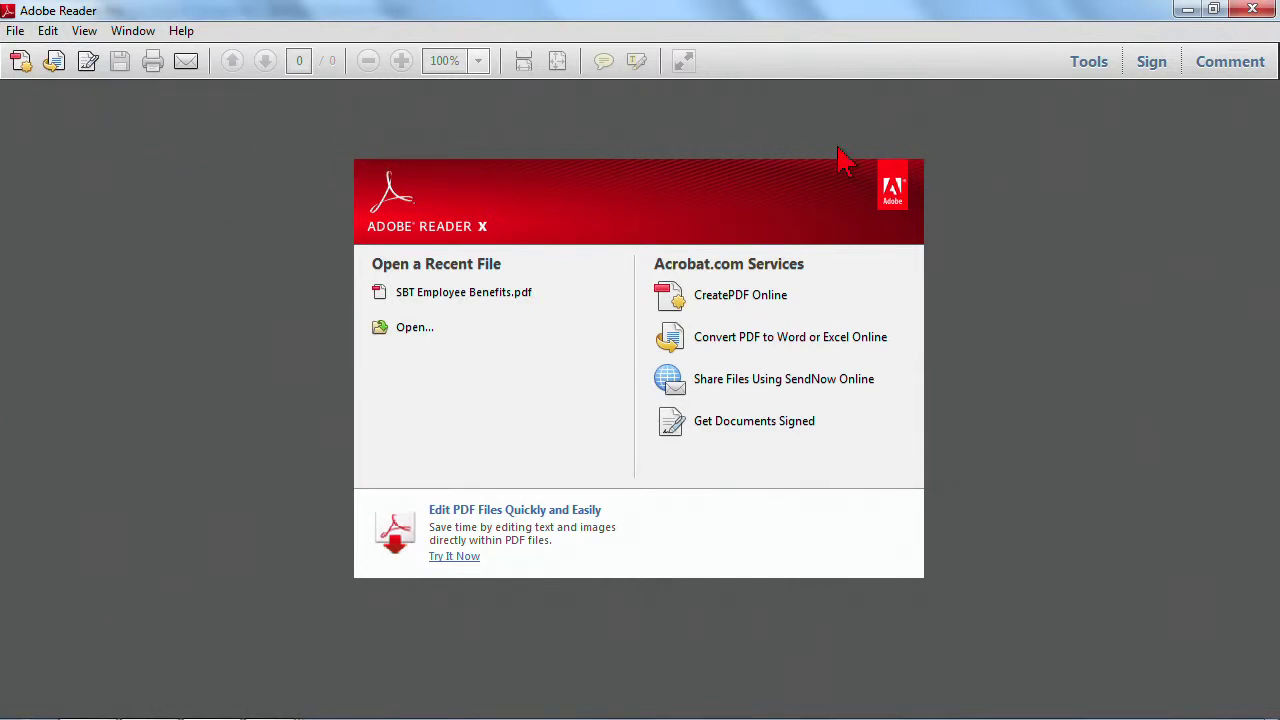
pyautogui.click(446, 296)
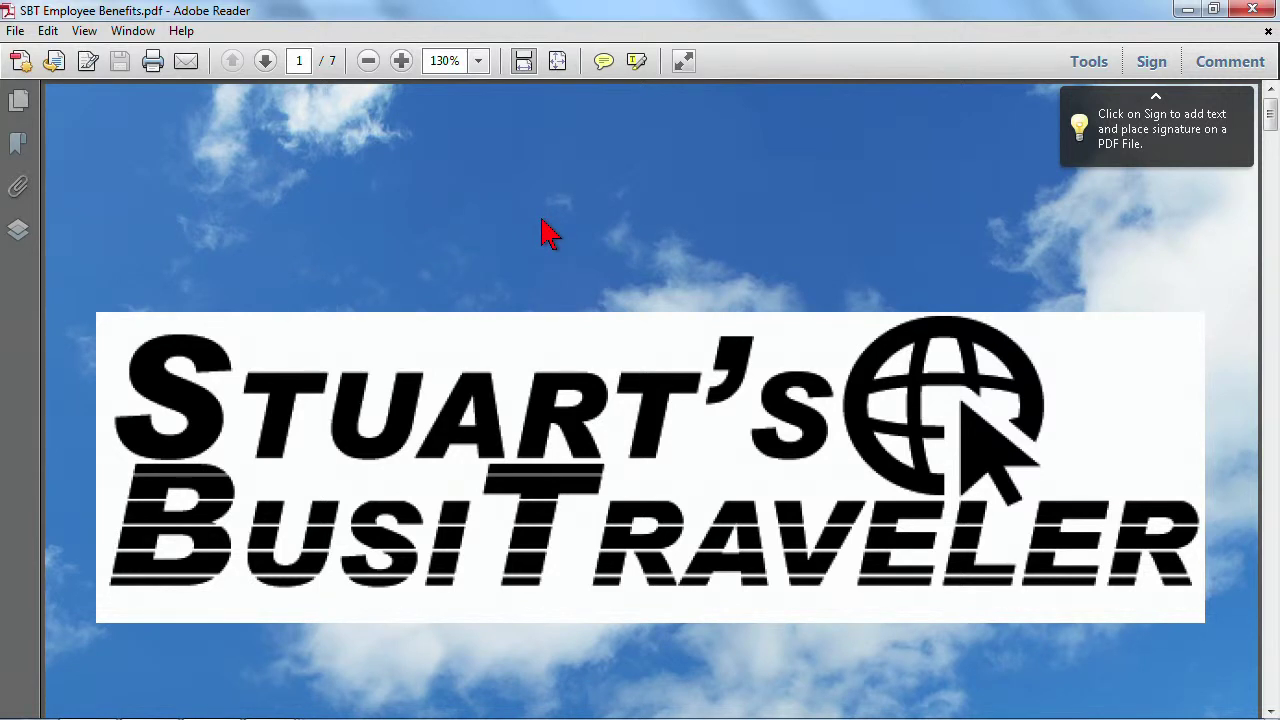
pyautogui.click(556, 66)
pyautogui.click(526, 61)
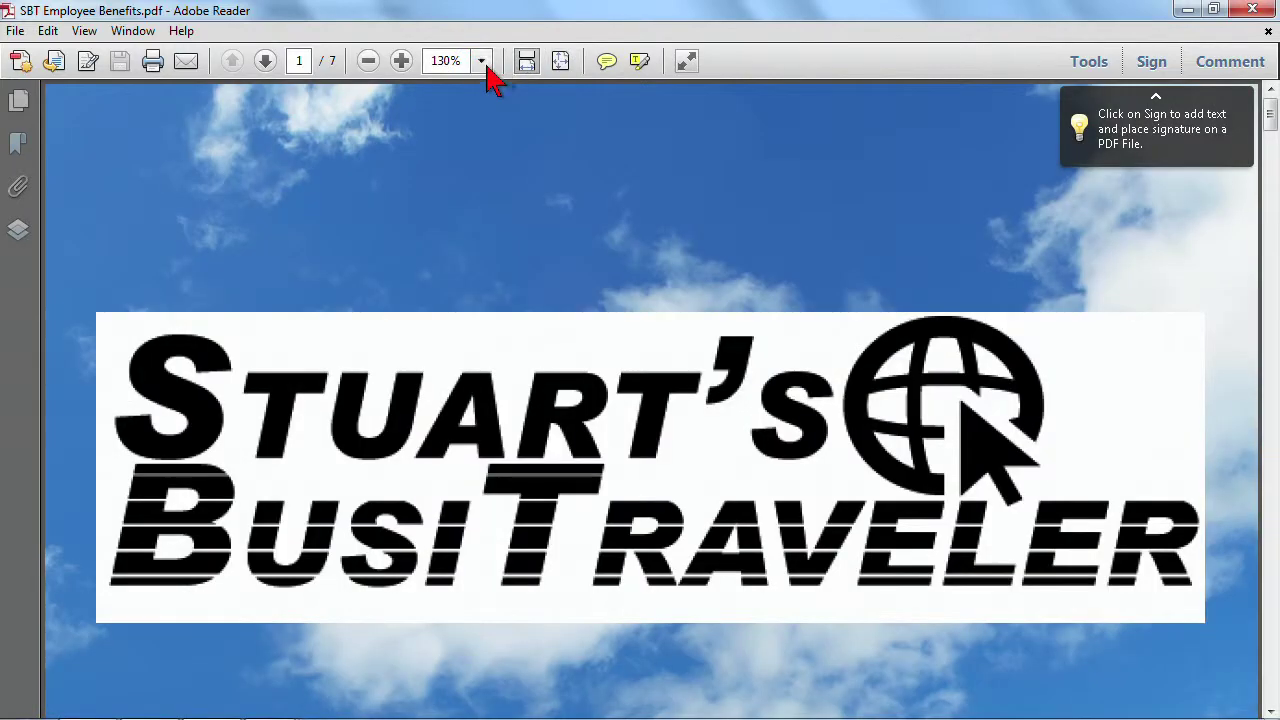
pyautogui.click(481, 61)
# Step: Examine the default layout and zoom settings in Adobe Reader's Page Display preferences and close them
pyautogui.click(47, 31)
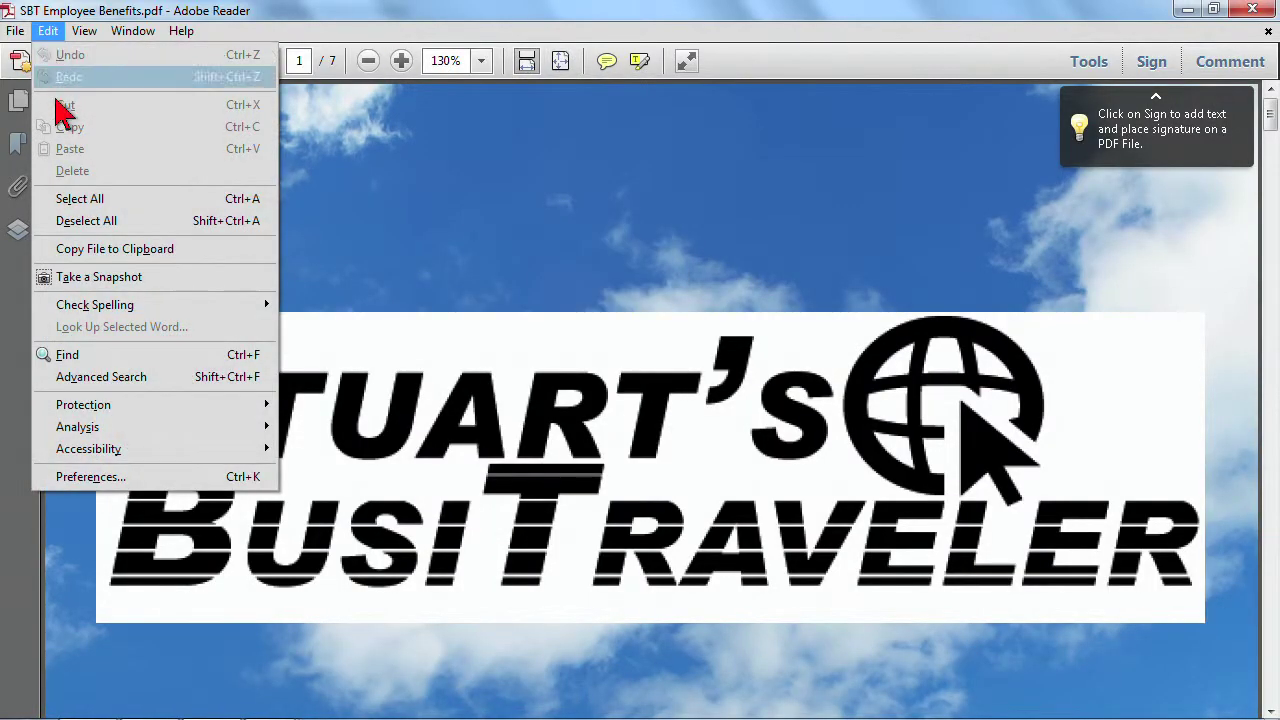
pyautogui.click(95, 478)
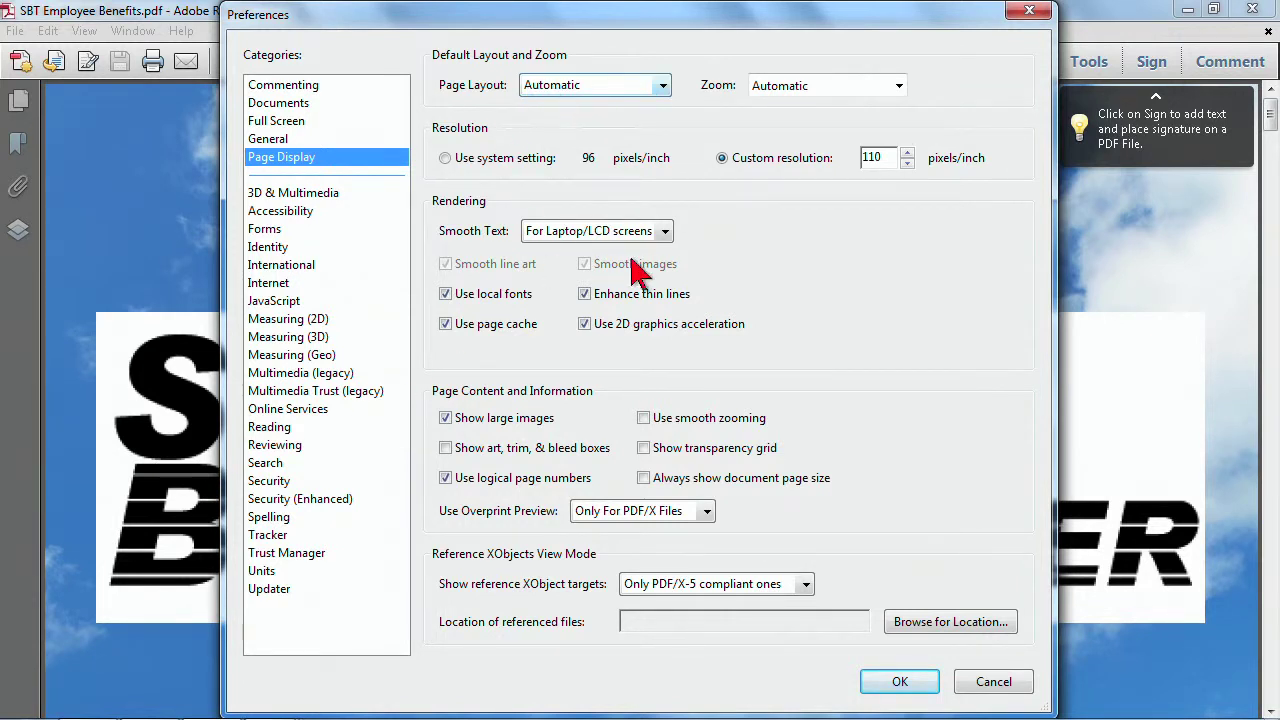
pyautogui.click(900, 682)
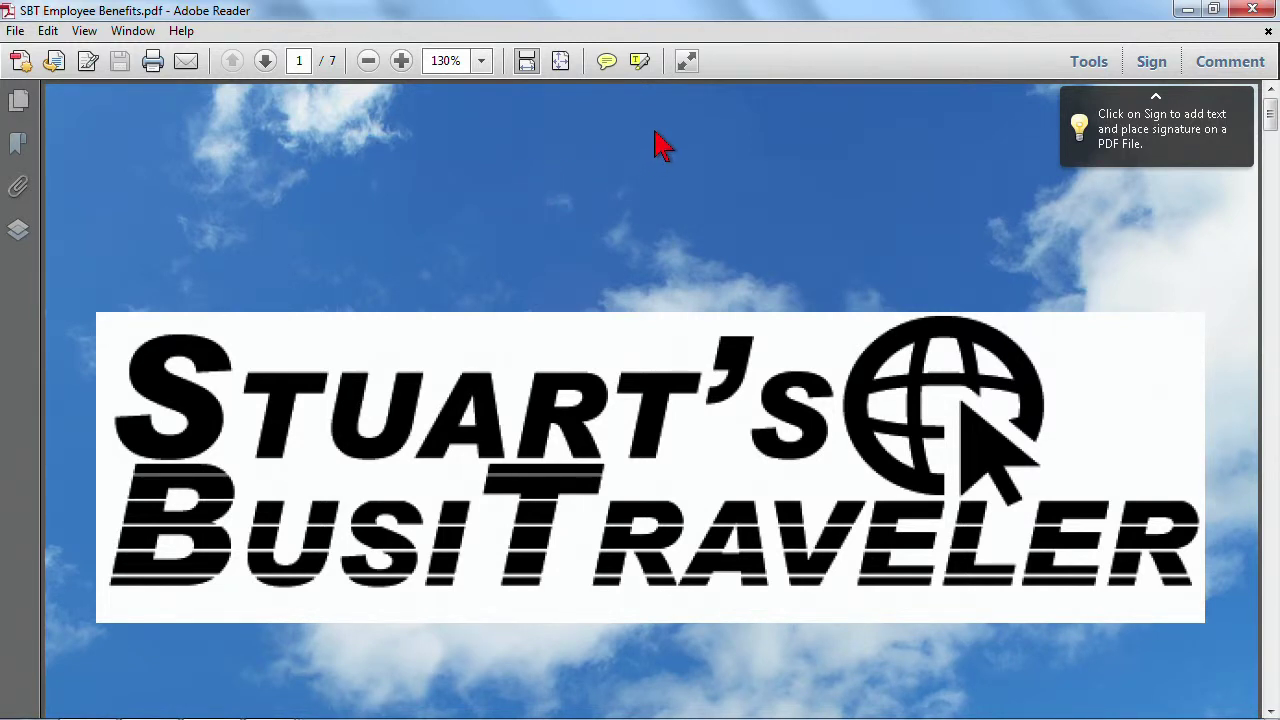
# Step: View the document in Read Mode, page forward to the Contents page and leave Read Mode
pyautogui.click(688, 64)
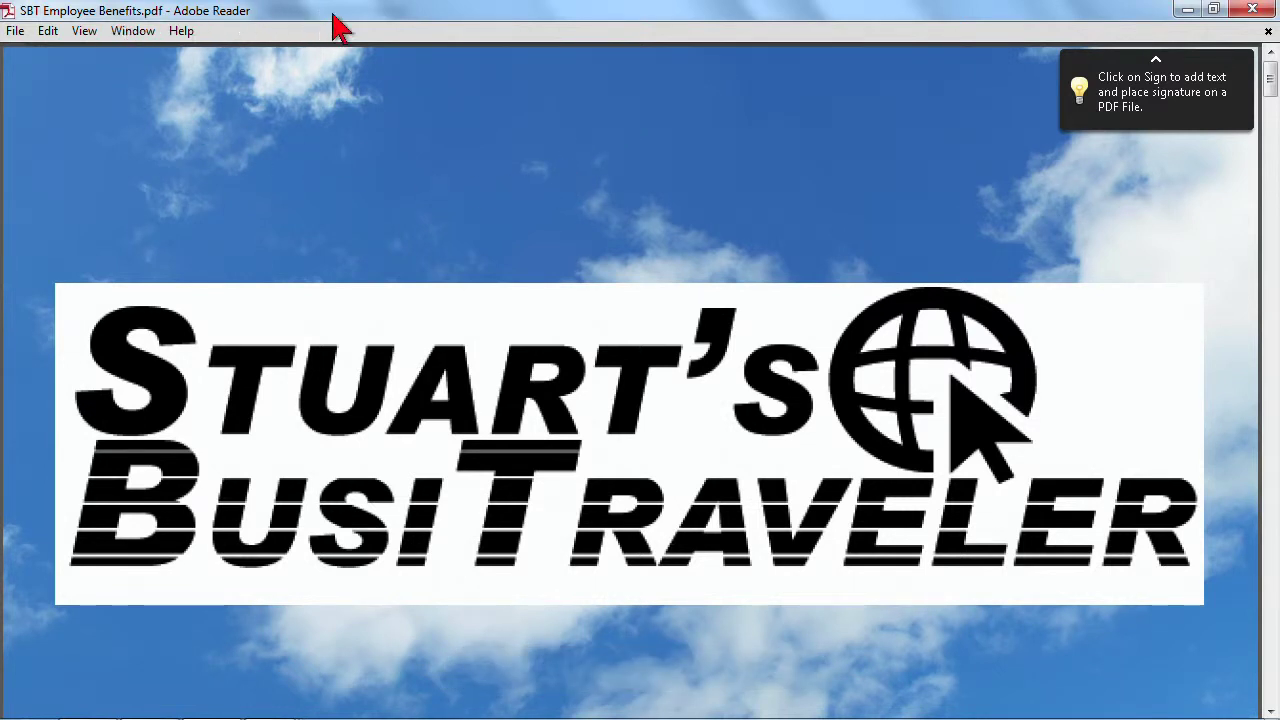
pyautogui.moveTo(445, 594)
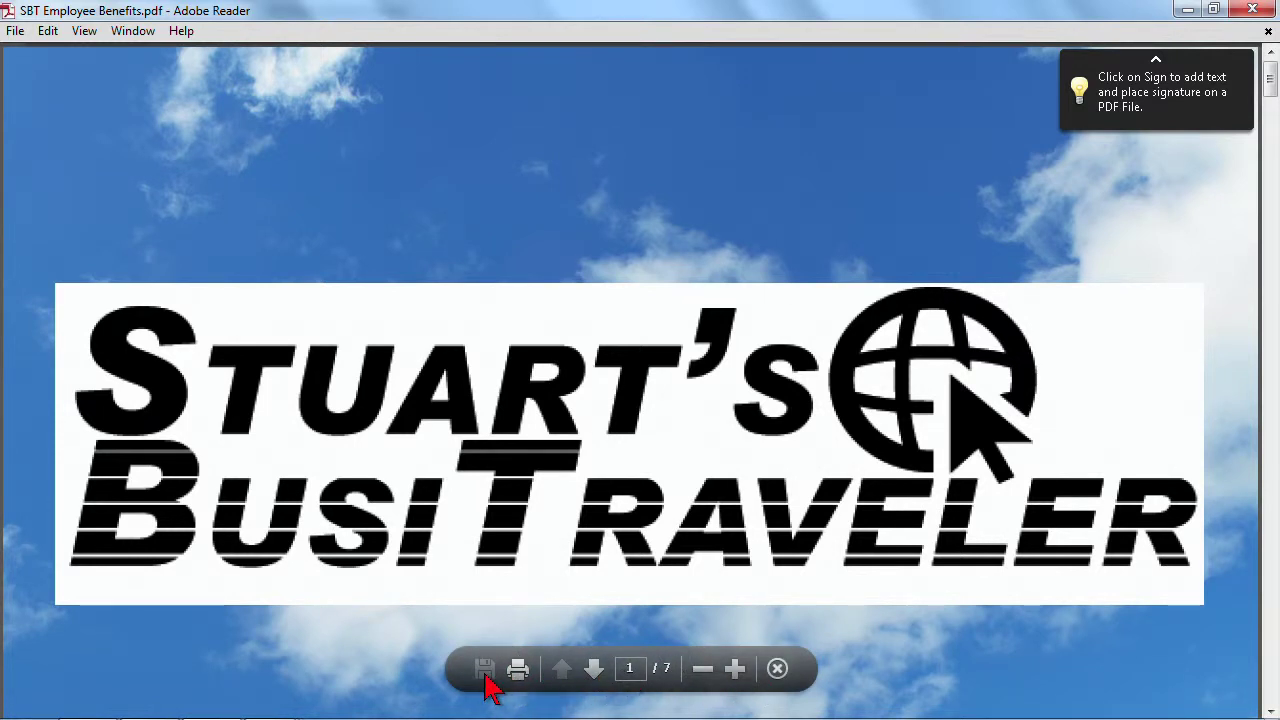
pyautogui.click(592, 674)
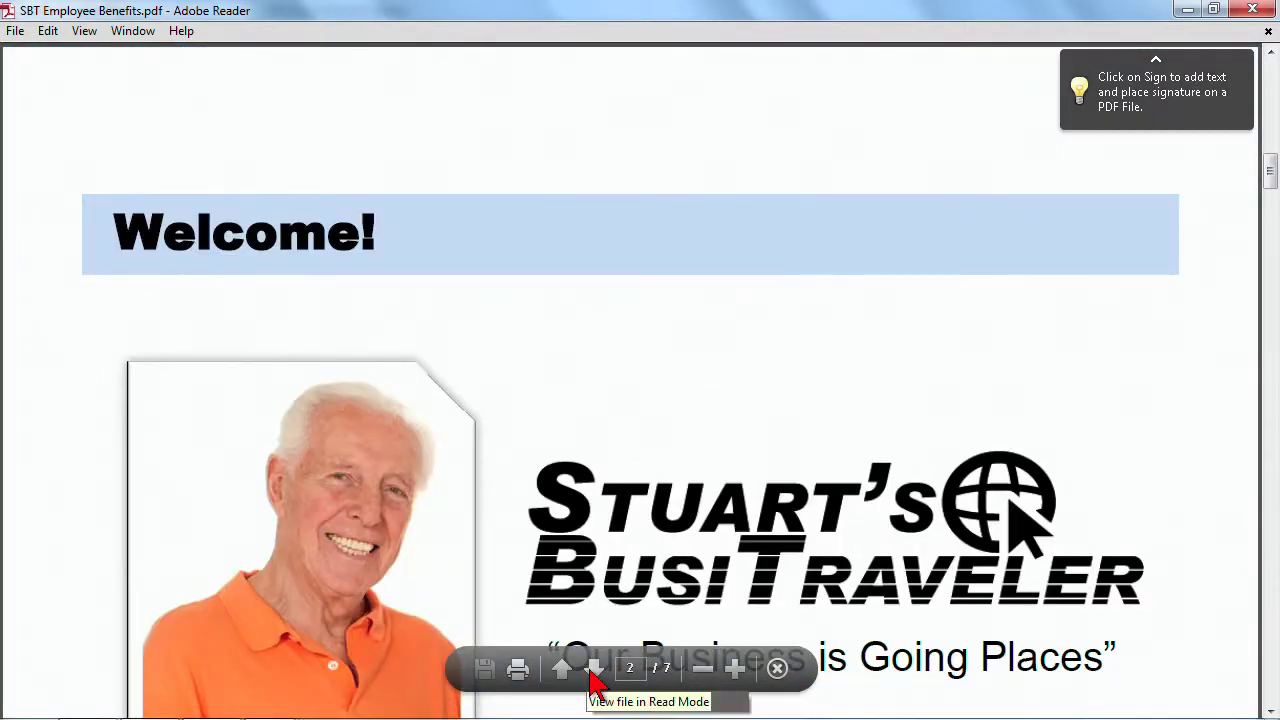
pyautogui.click(594, 670)
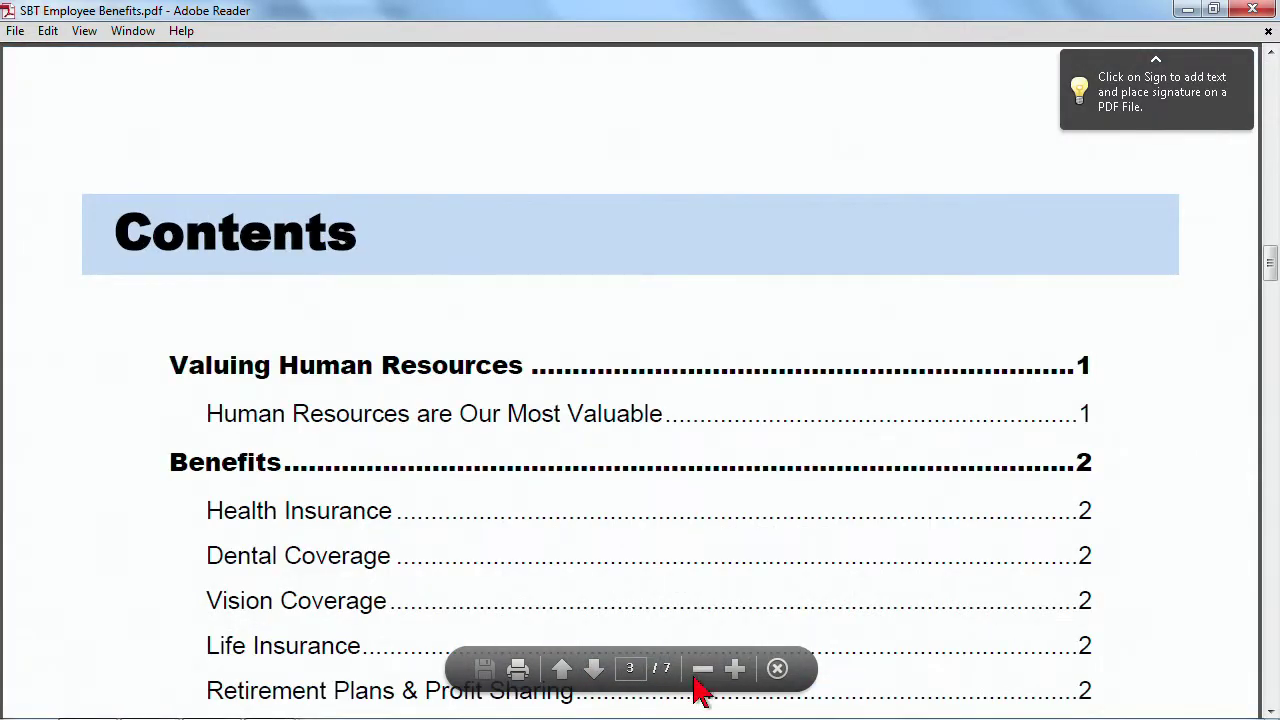
pyautogui.click(778, 670)
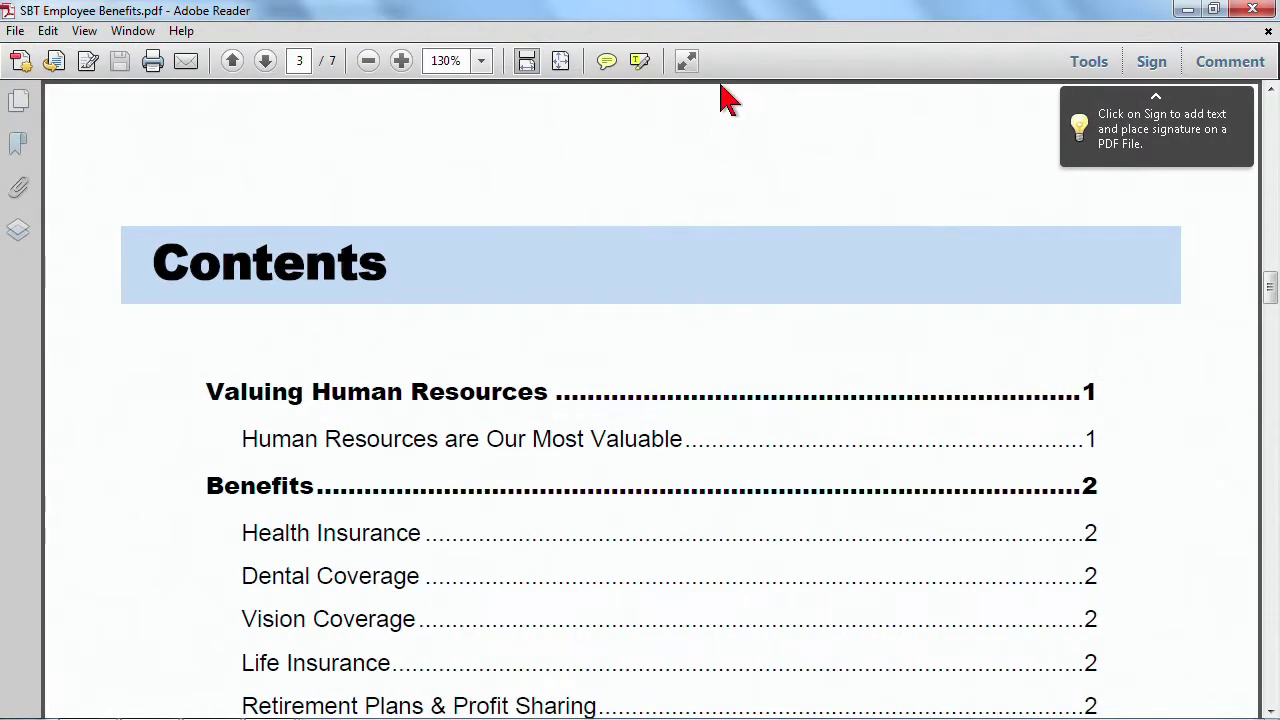
# Step: Turn Read Mode on for the Contents page and back off again
pyautogui.click(84, 31)
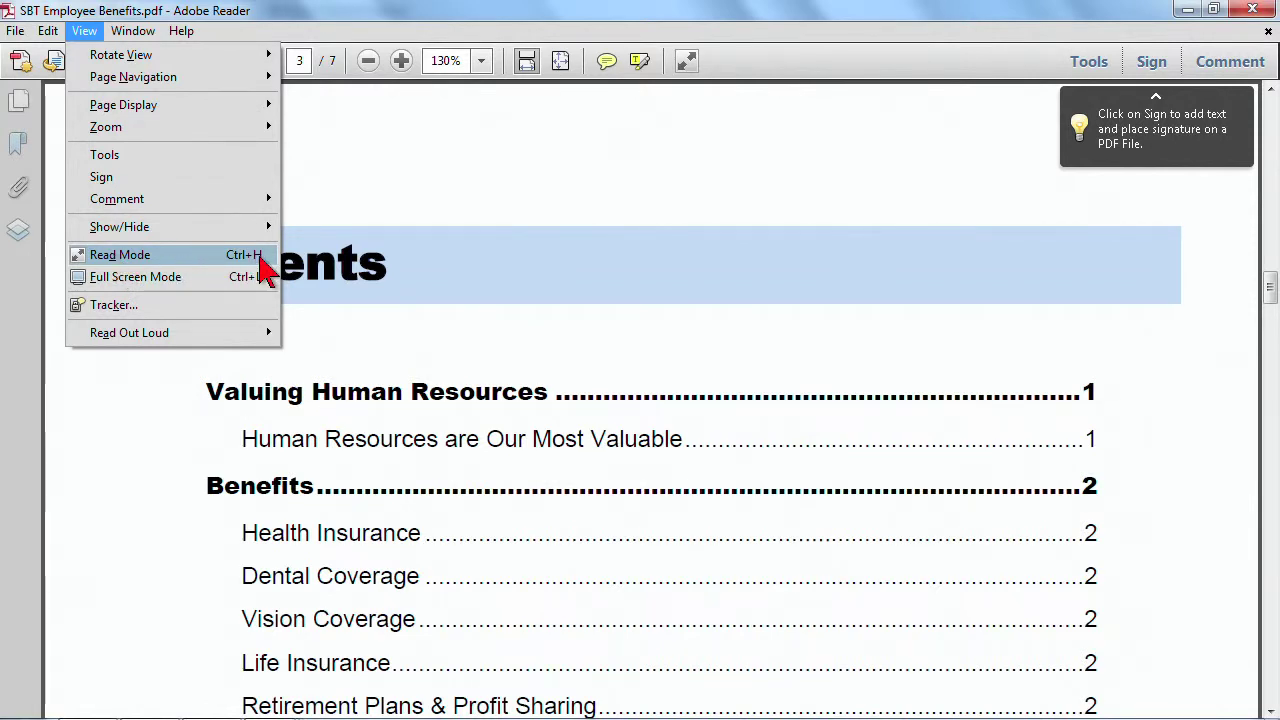
pyautogui.click(148, 262)
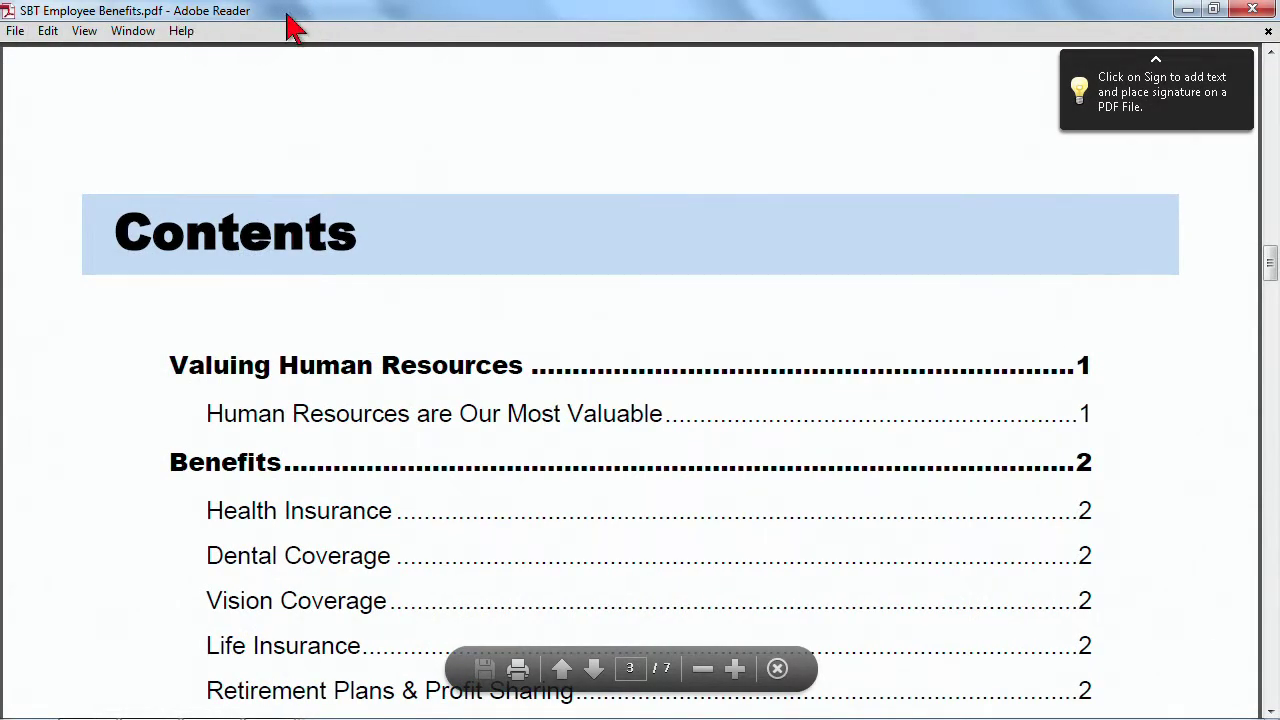
pyautogui.moveTo(597, 710)
pyautogui.hotkey('ctrl', 'h')
# Step: View the document in Full Screen Mode and browse forward to the Employee Wellness page
pyautogui.click(80, 31)
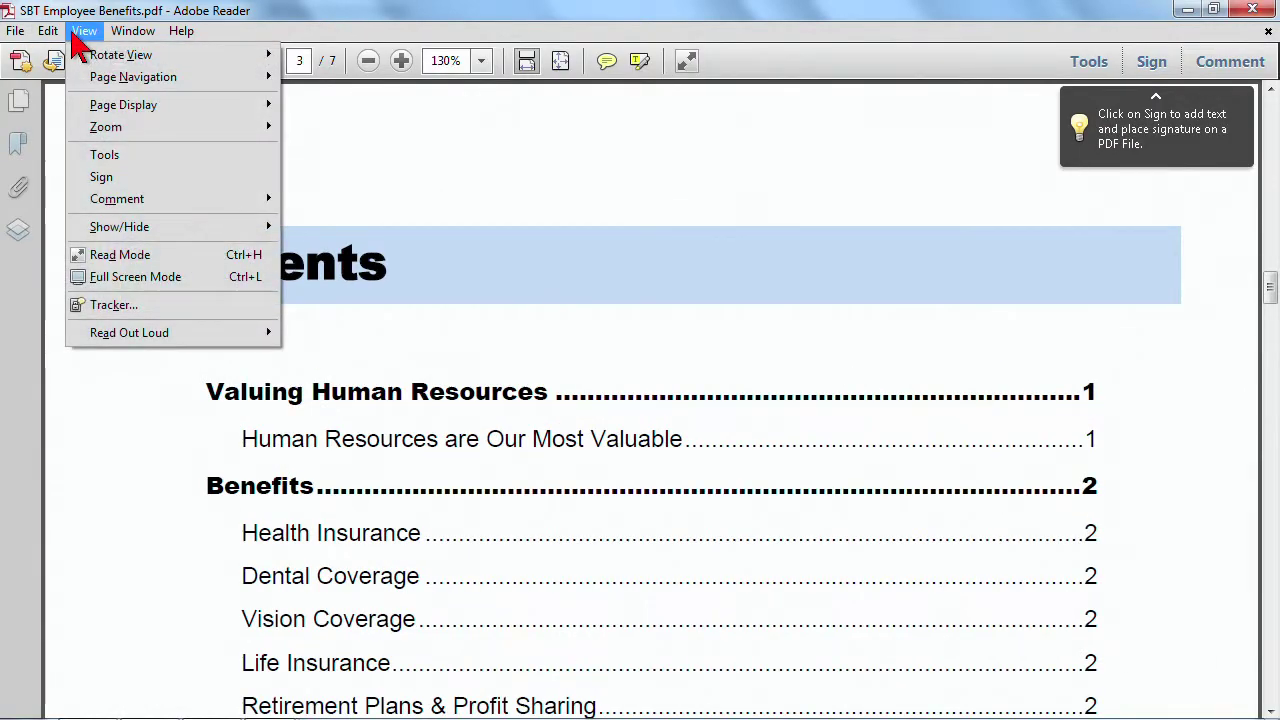
pyautogui.click(117, 277)
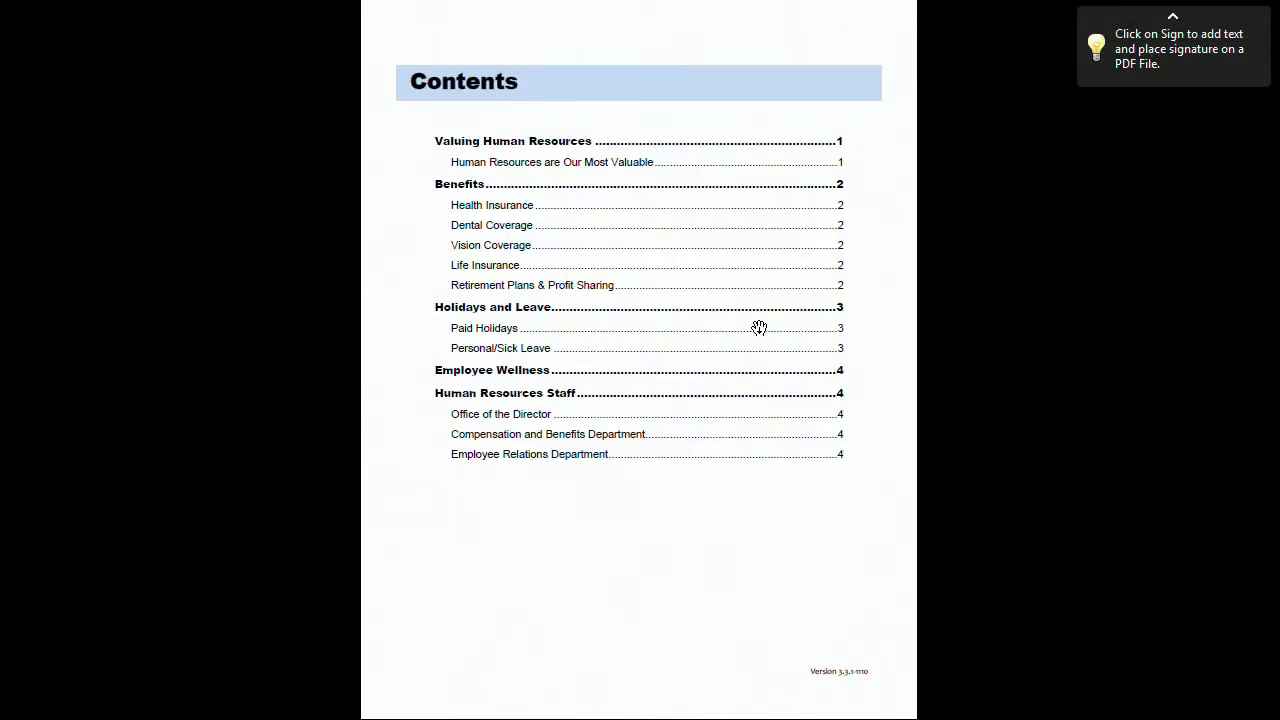
pyautogui.scroll(-1, 736, 385)
pyautogui.scroll(-2, 610, 448)
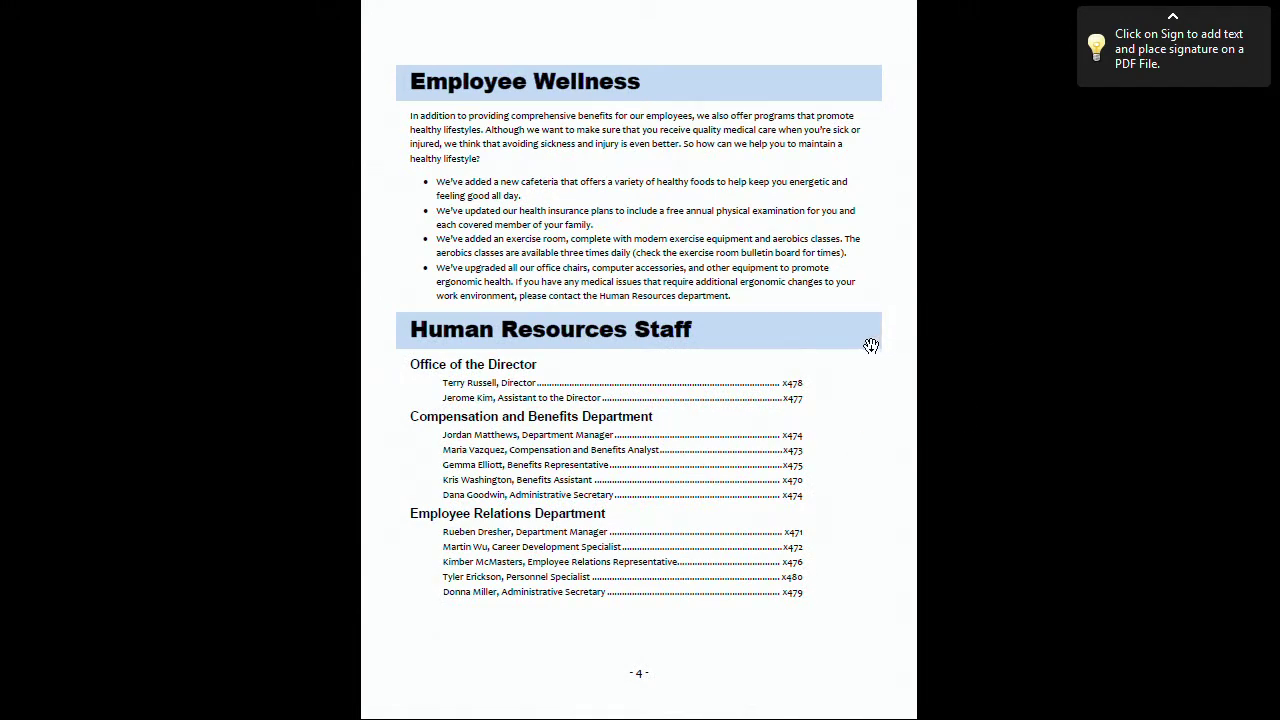
# Step: Leave Full Screen Mode and open the Form 1040 PDF from the IRS home page in Internet Explorer
pyautogui.press('Escape')
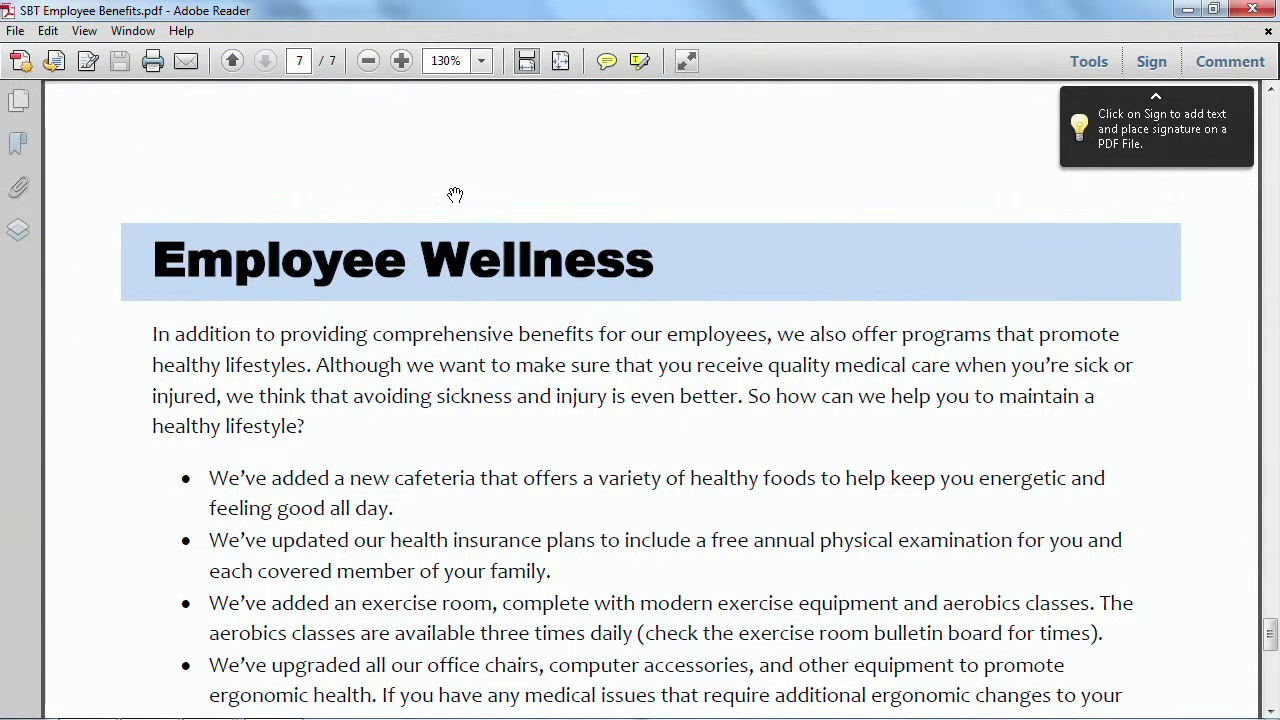
pyautogui.moveTo(231, 703)
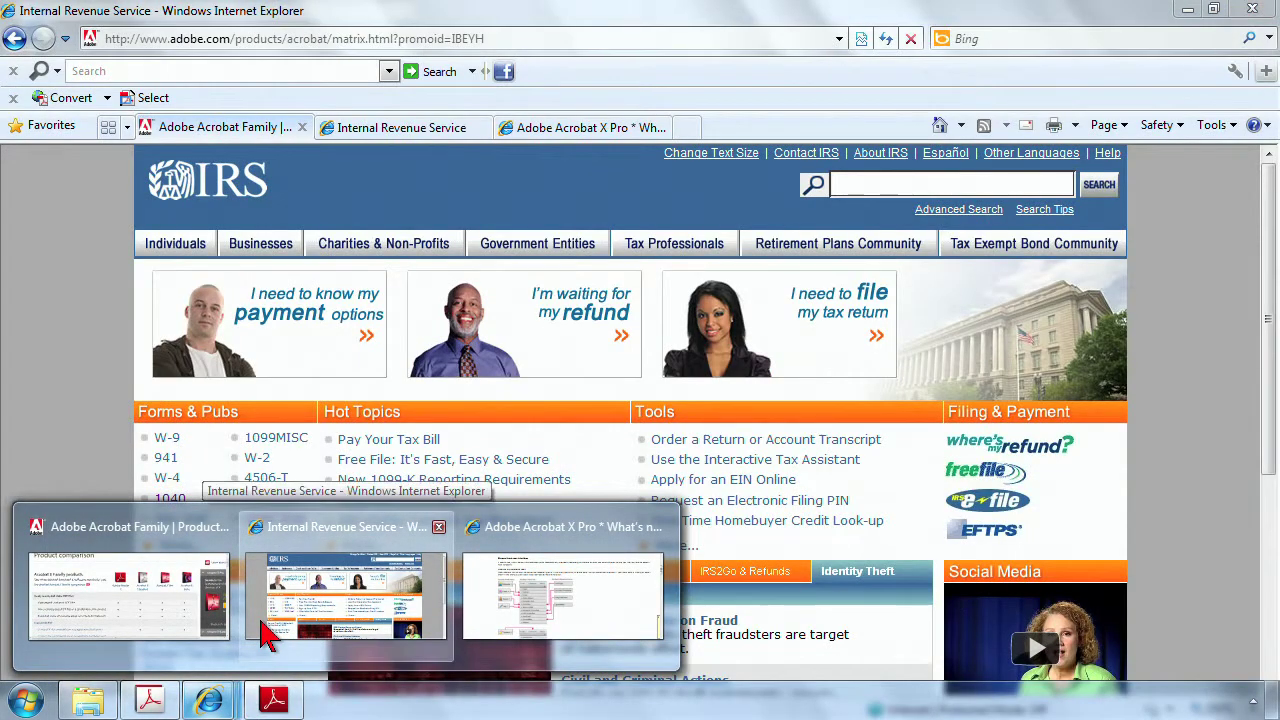
pyautogui.click(262, 622)
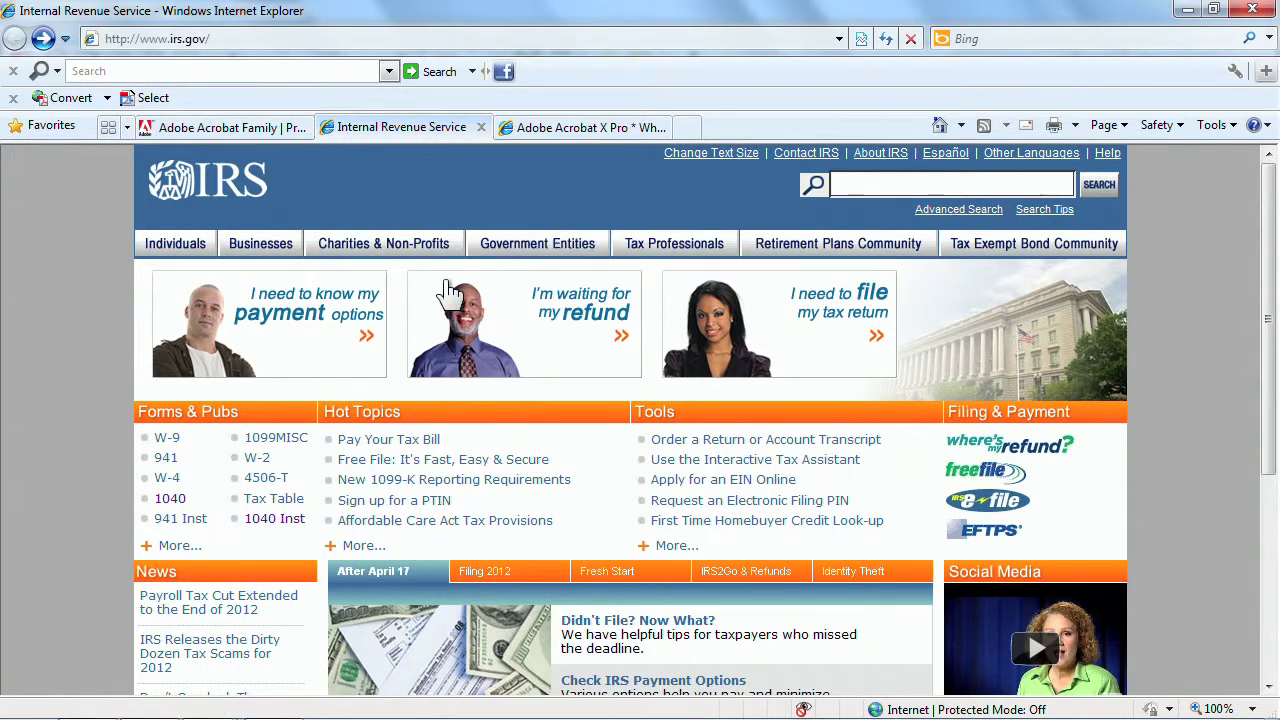
pyautogui.click(172, 505)
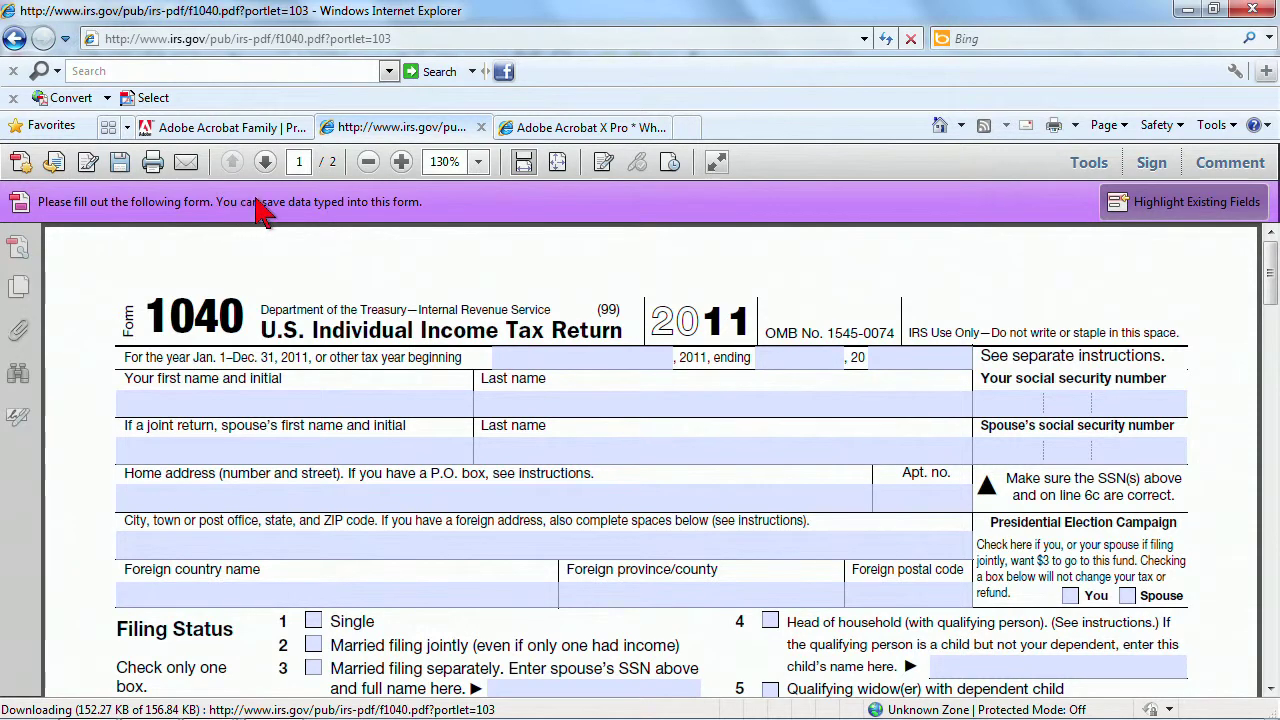
# Step: View Form 1040 in Read Mode within the browser and bring back the Adobe Reader toolbar
pyautogui.click(718, 166)
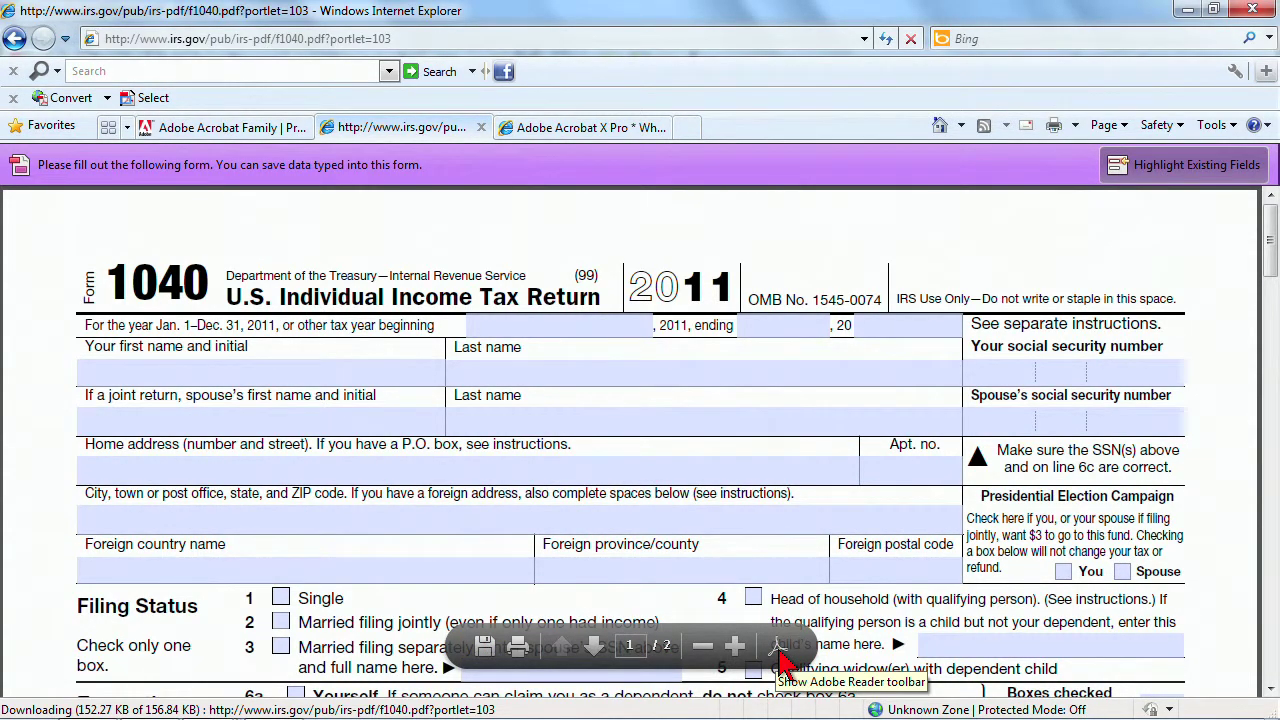
pyautogui.click(779, 650)
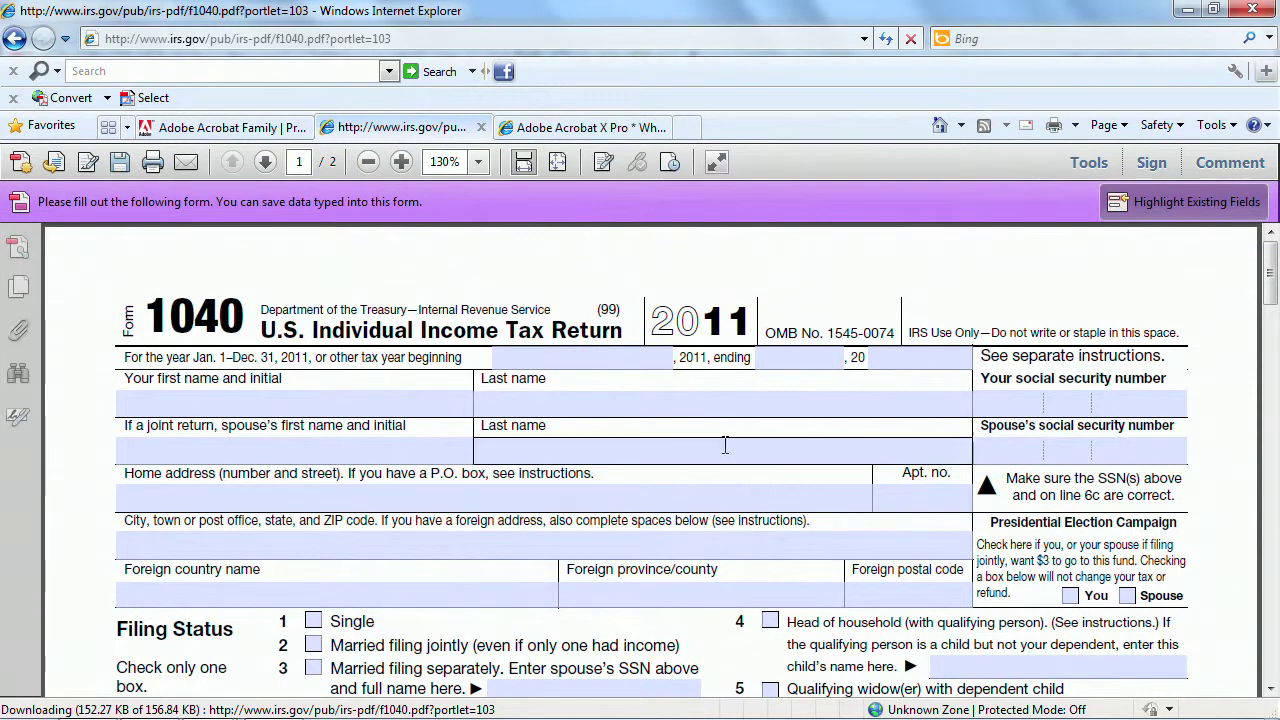
pyautogui.click(19, 168)
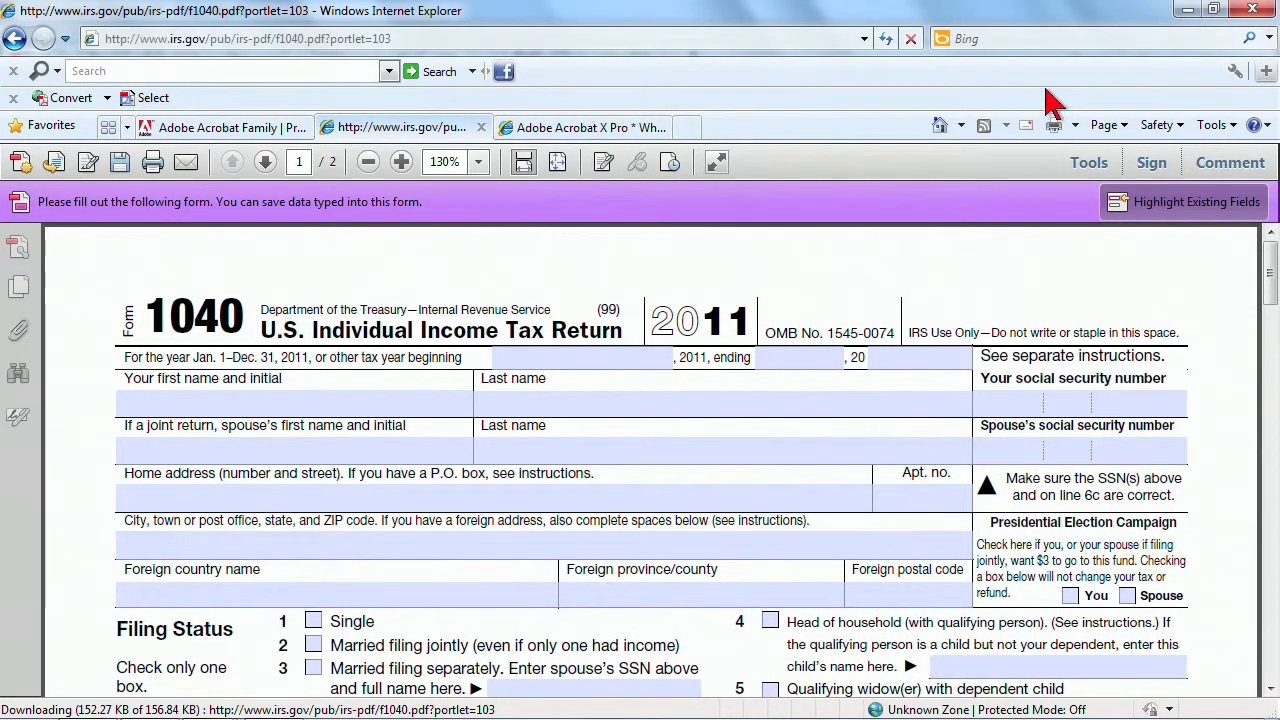
# Step: Minimize the Internet Explorer, Adobe Reader and Acrobat Pro windows to return to the Acrobat X documents folder
pyautogui.click(1186, 14)
pyautogui.click(1186, 14)
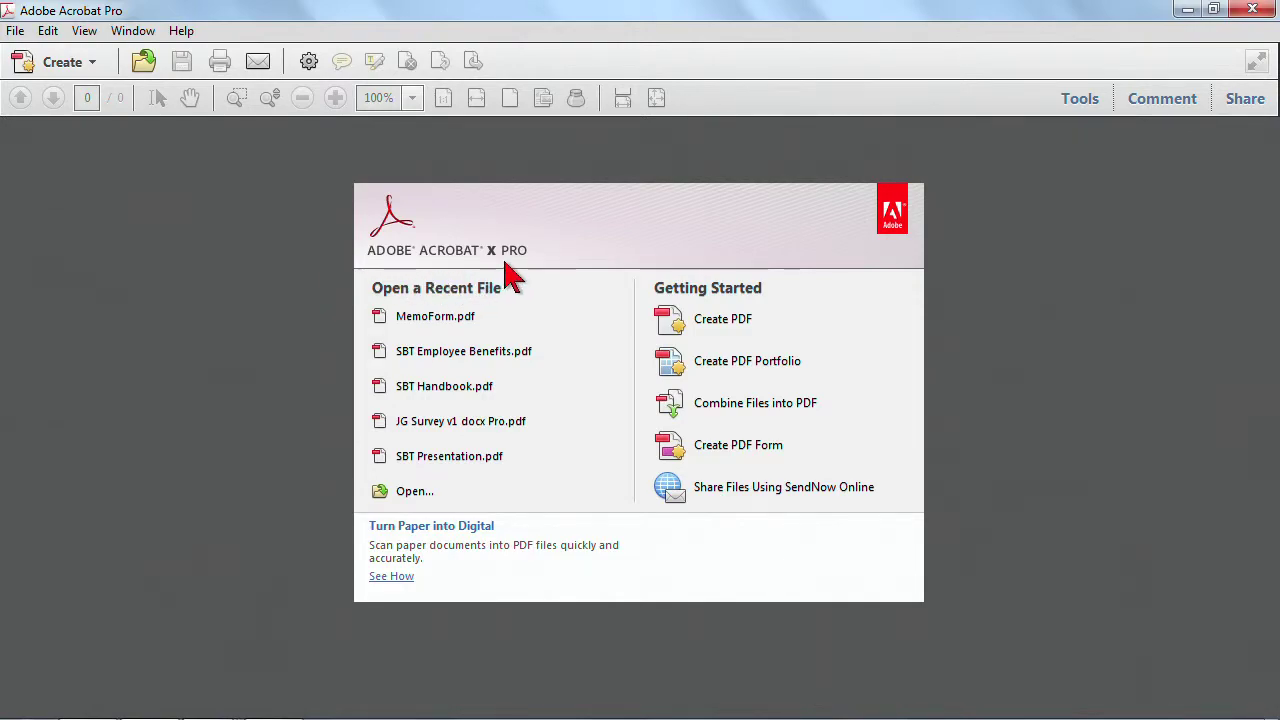
pyautogui.click(1188, 12)
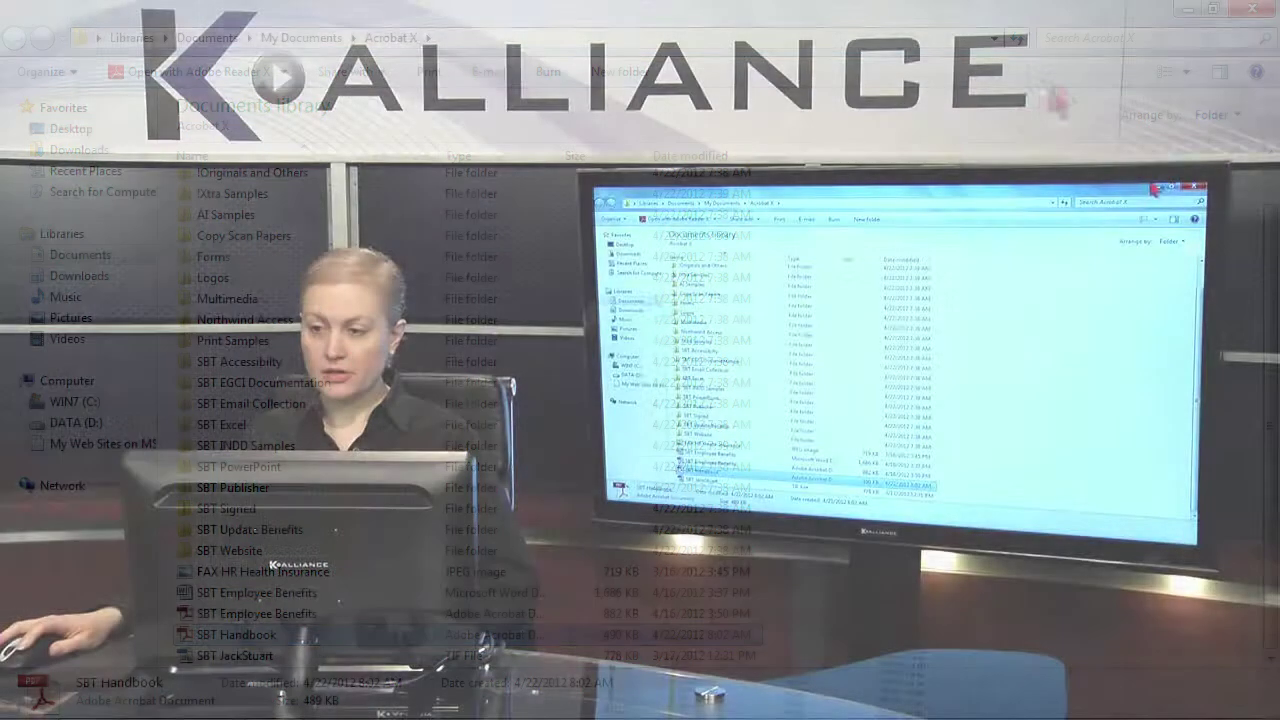